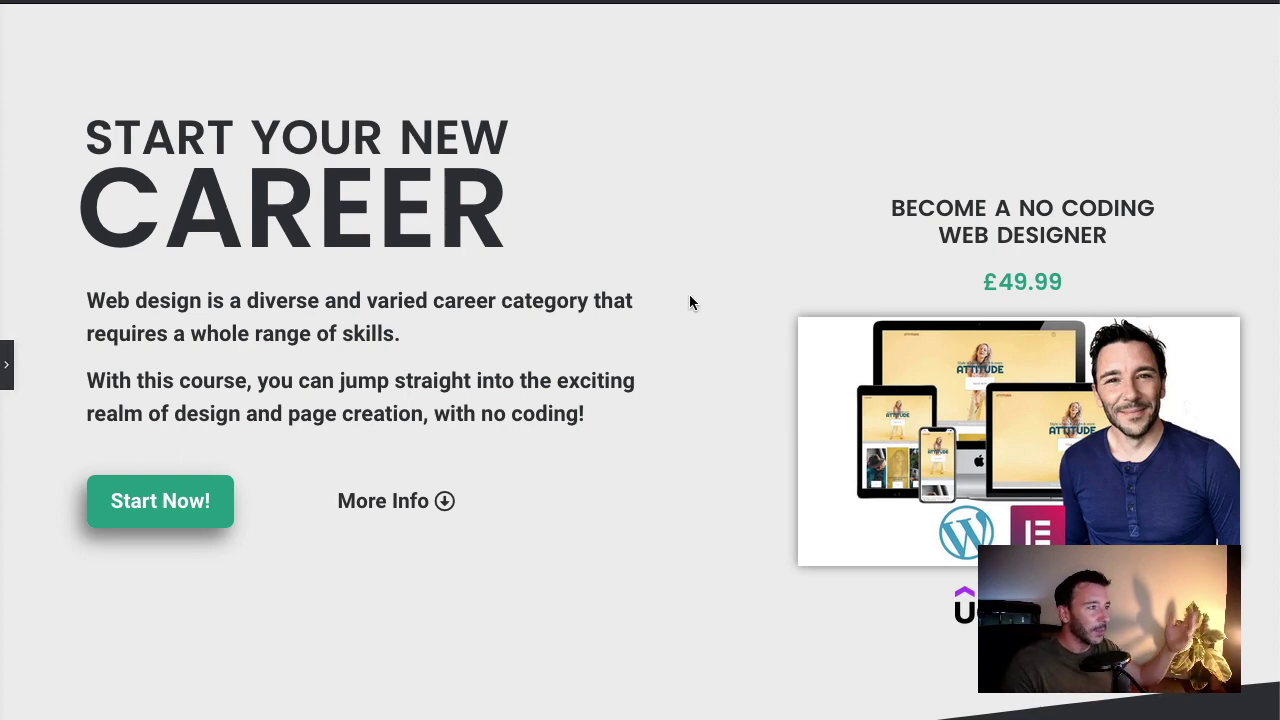
- Review the landing page's hero section and the discount code sign-up form beneath it
scroll(700, 335, down, 5)
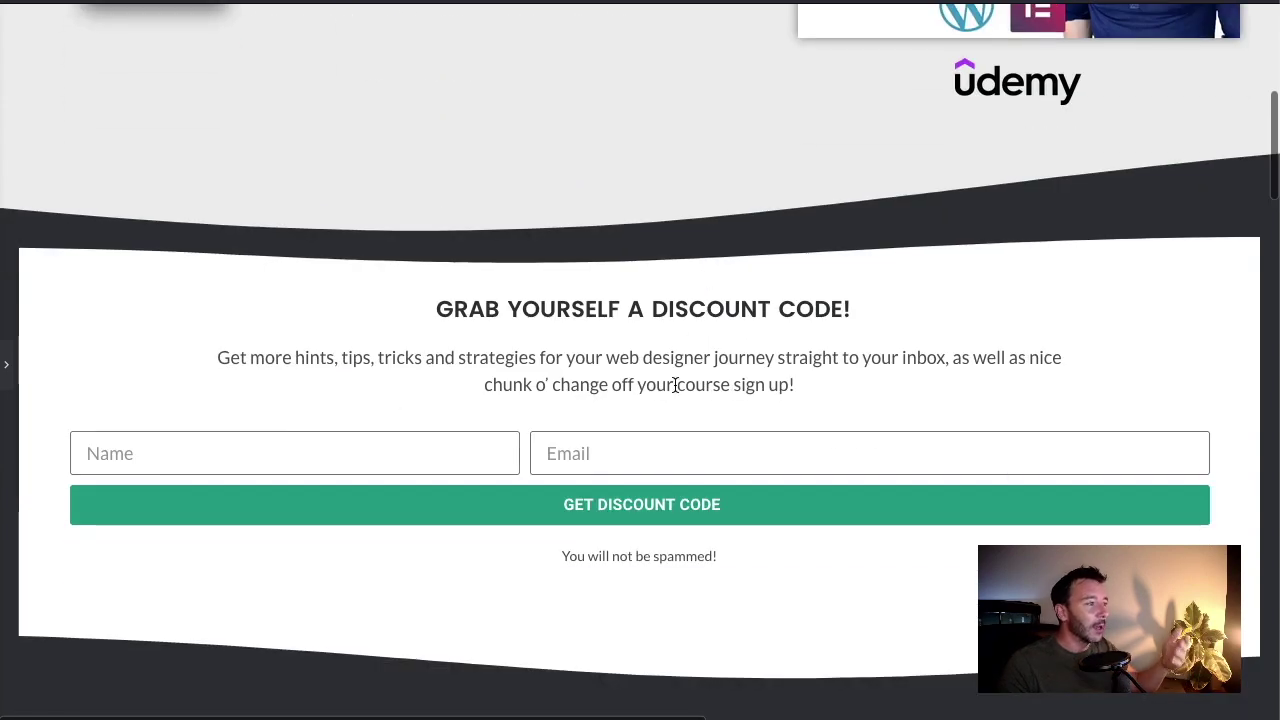
scroll(678, 383, up, 5)
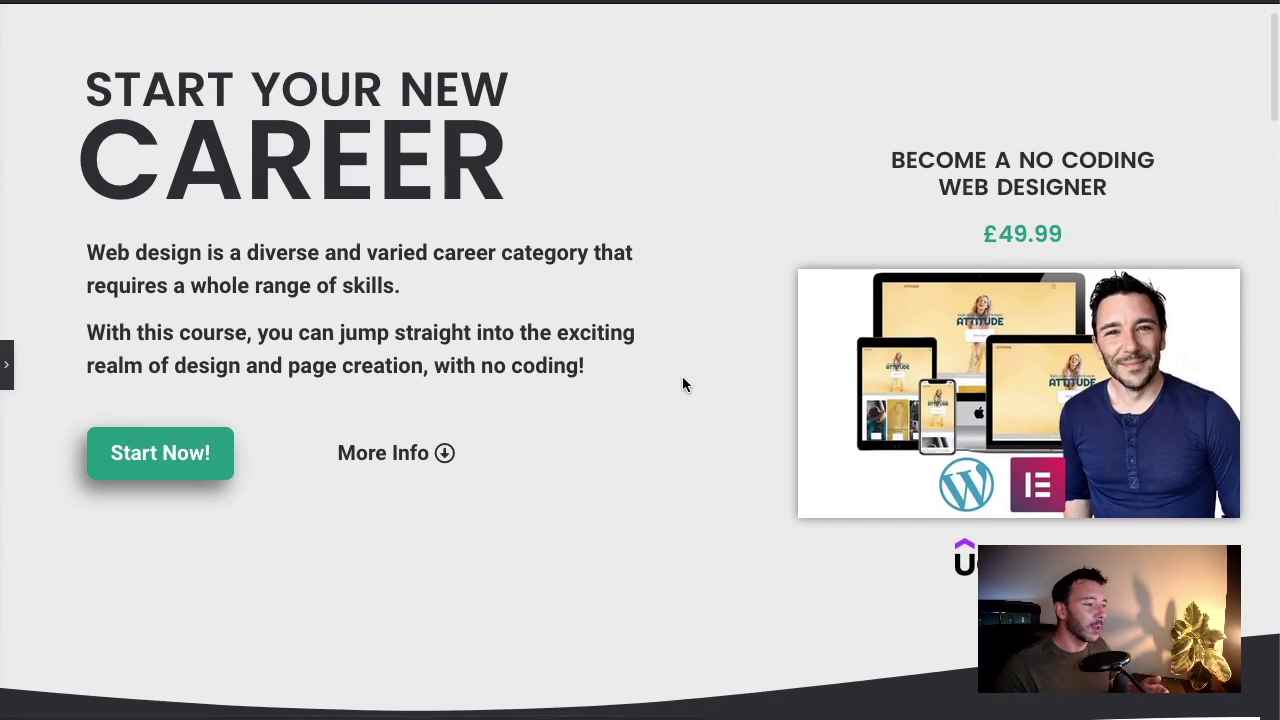
scroll(762, 440, down, 4)
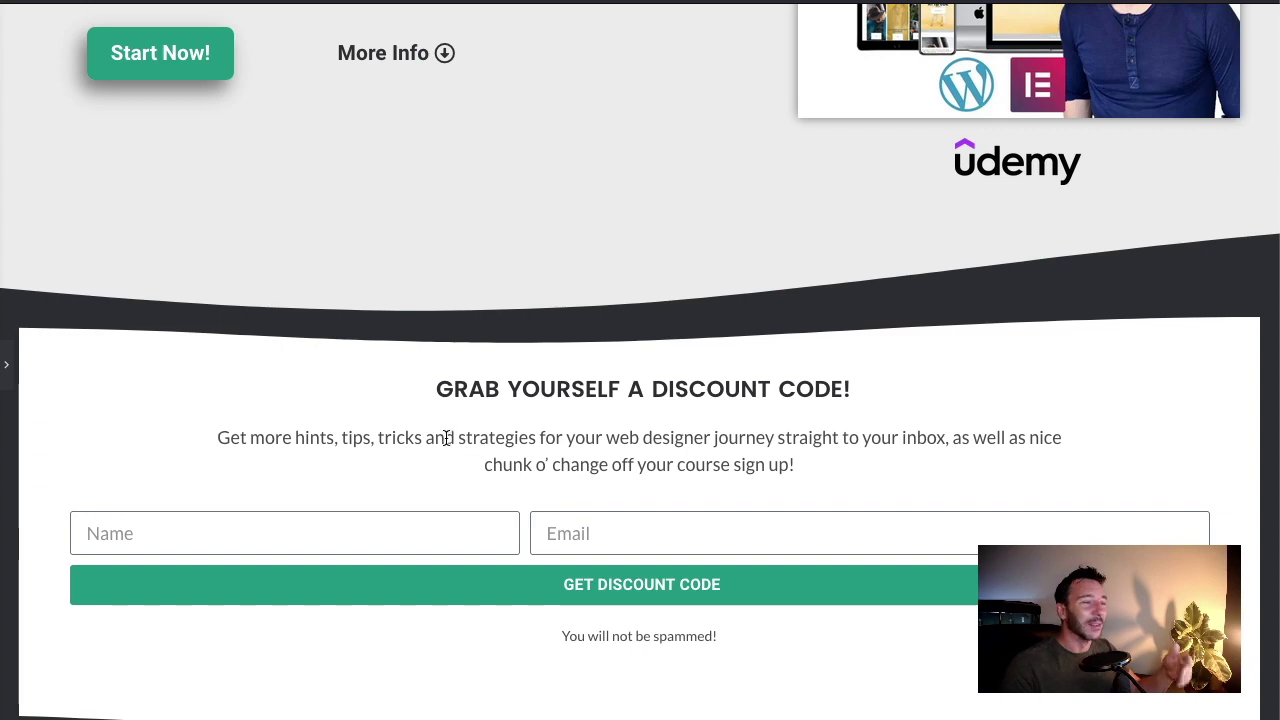
scroll(465, 436, up, 3)
scroll(474, 435, up, 2)
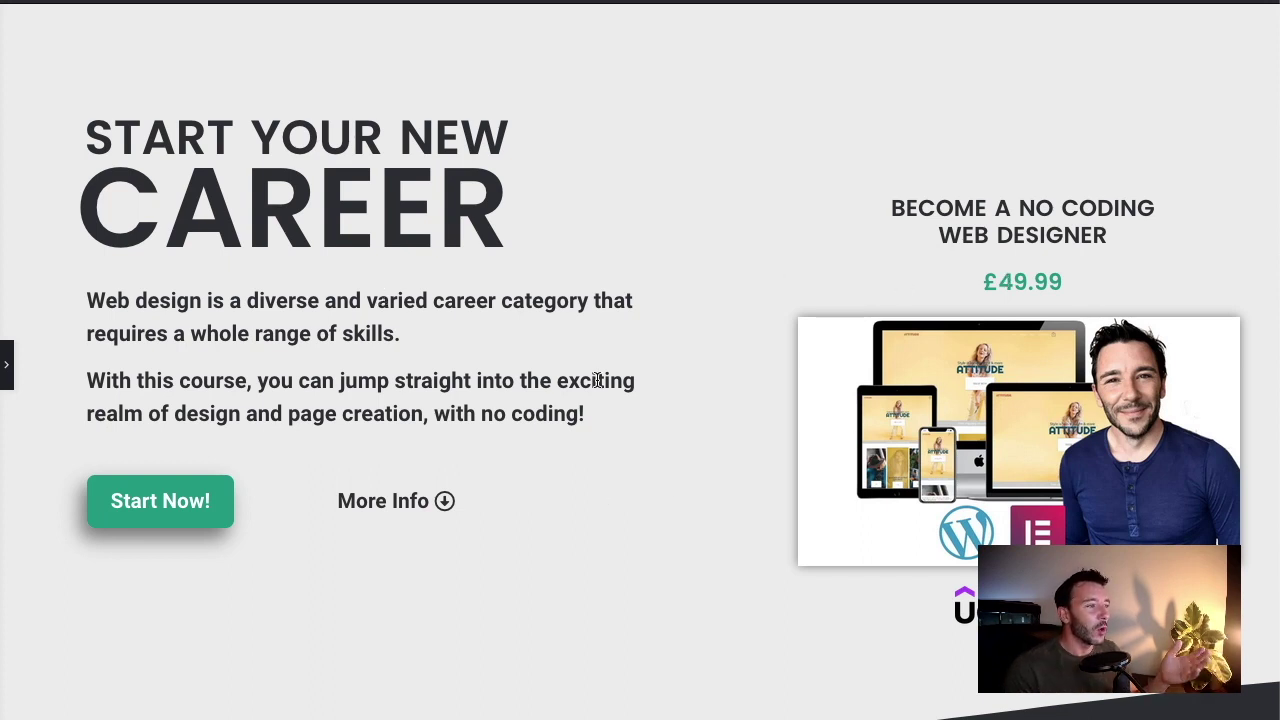
scroll(696, 408, down, 1)
scroll(667, 404, up, 1)
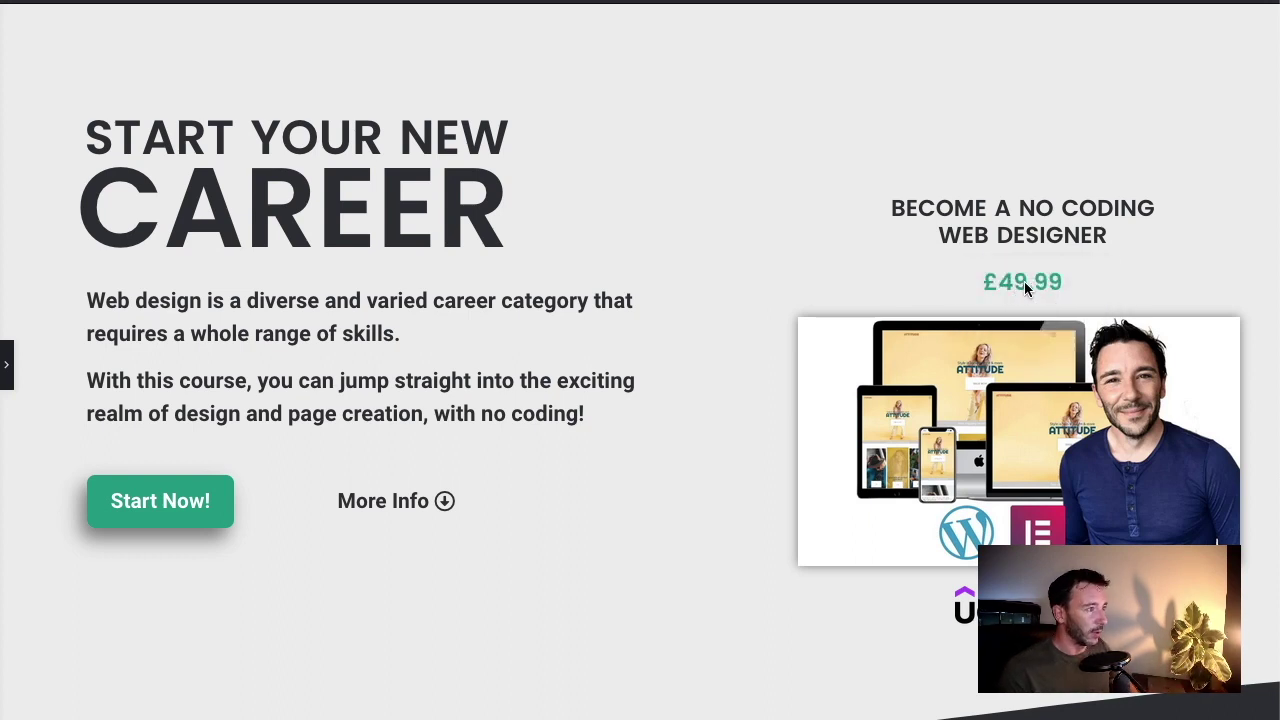
- Bring back the hidden editing panel and open the discount code form's Email settings
click(10, 368)
scroll(840, 360, down, 3)
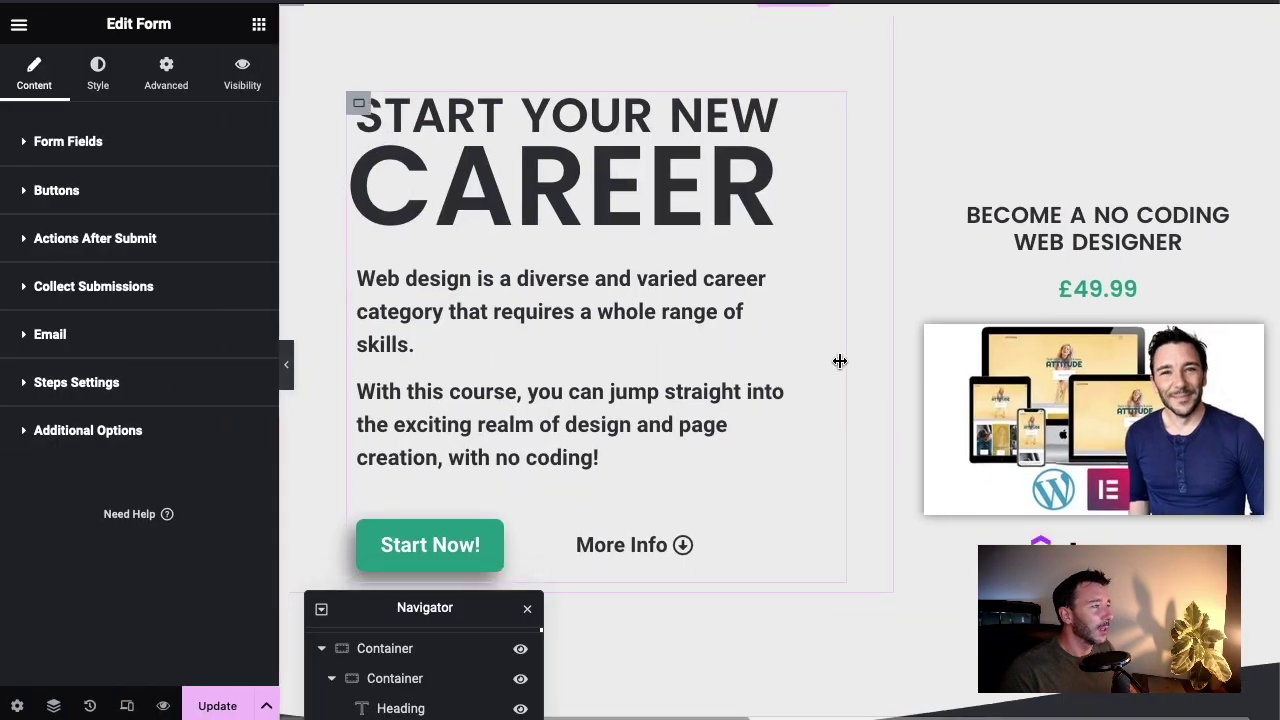
scroll(800, 338, down, 5)
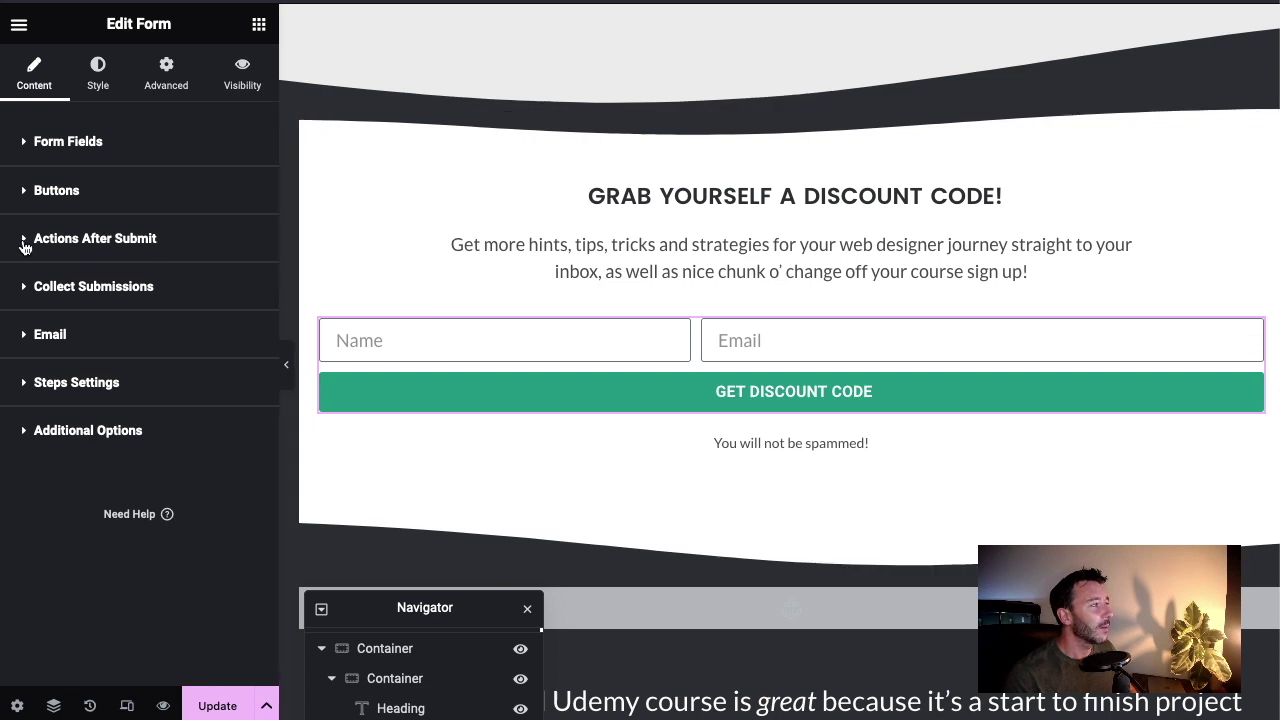
click(48, 334)
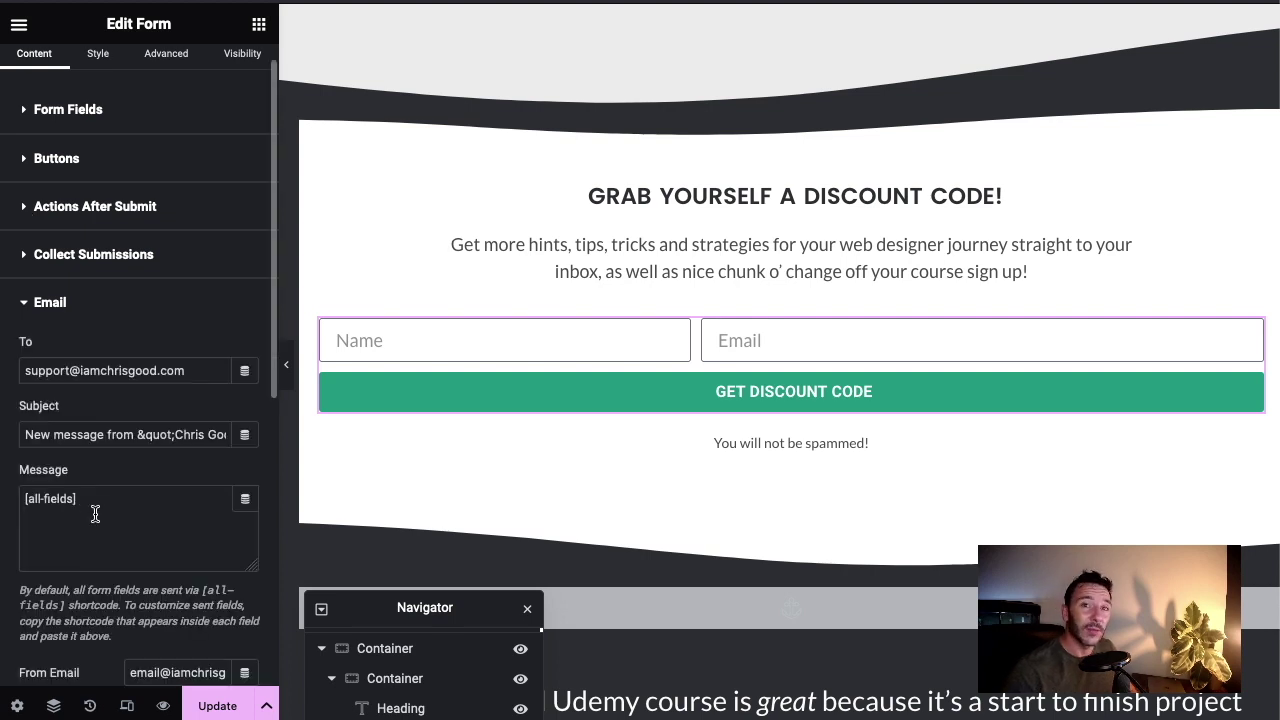
scroll(95, 513, up, 1)
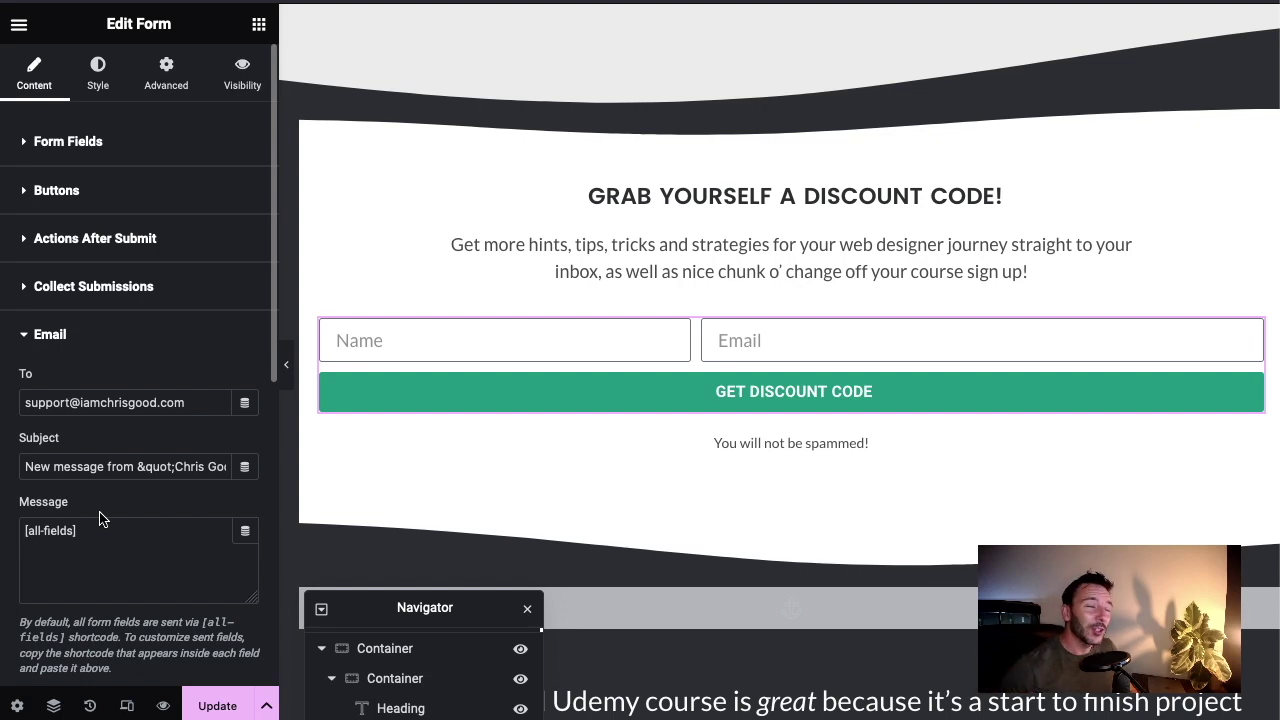
- Examine which actions the form can perform after submission, including the email and marketing integrations
click(182, 245)
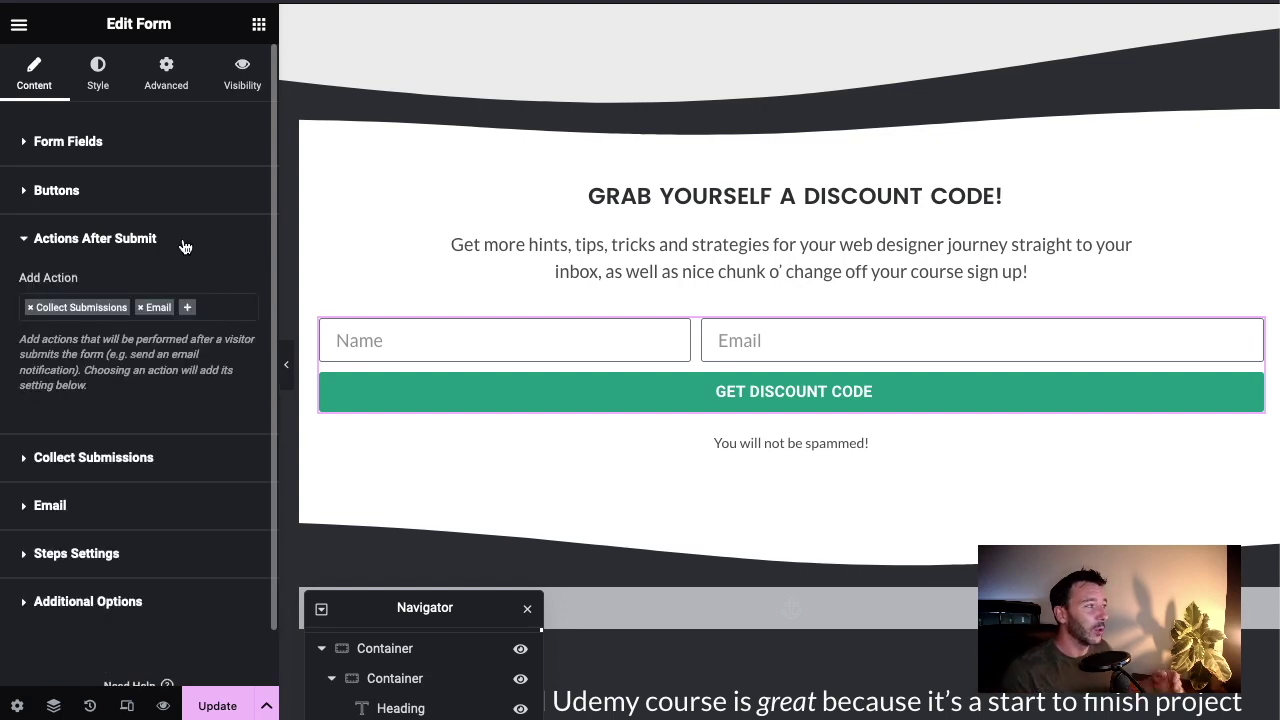
click(189, 309)
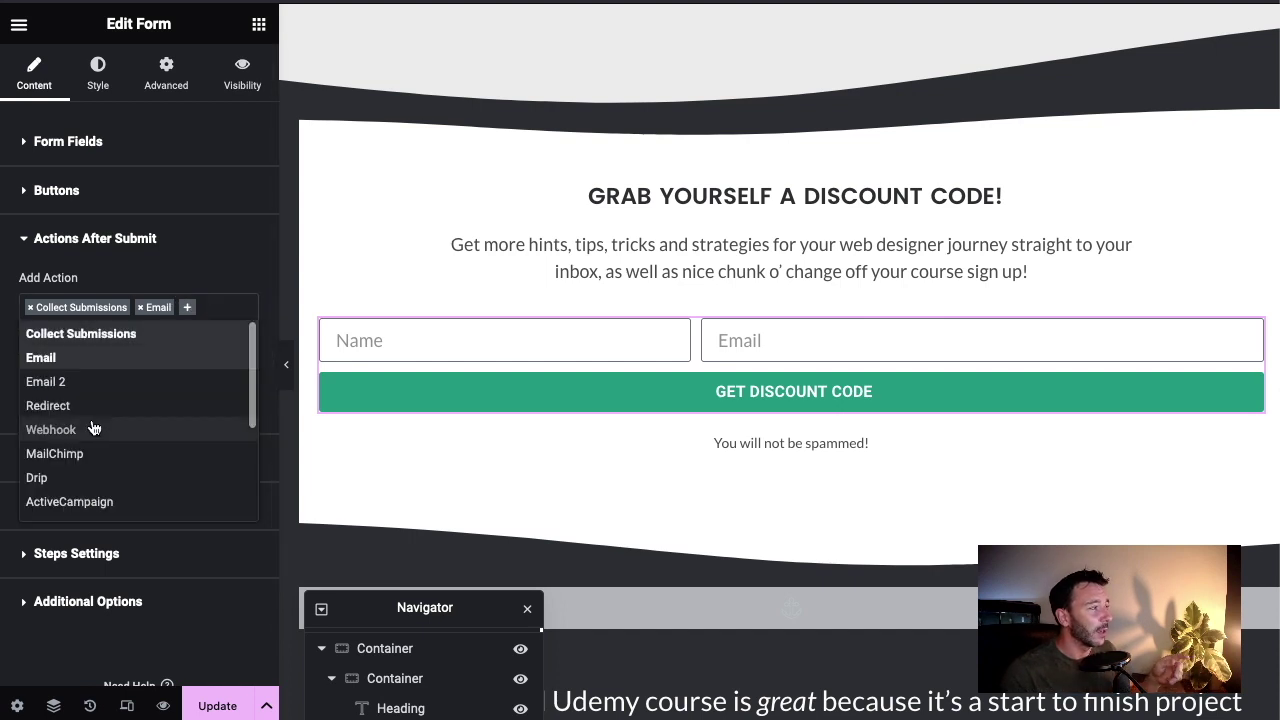
scroll(105, 435, down, 3)
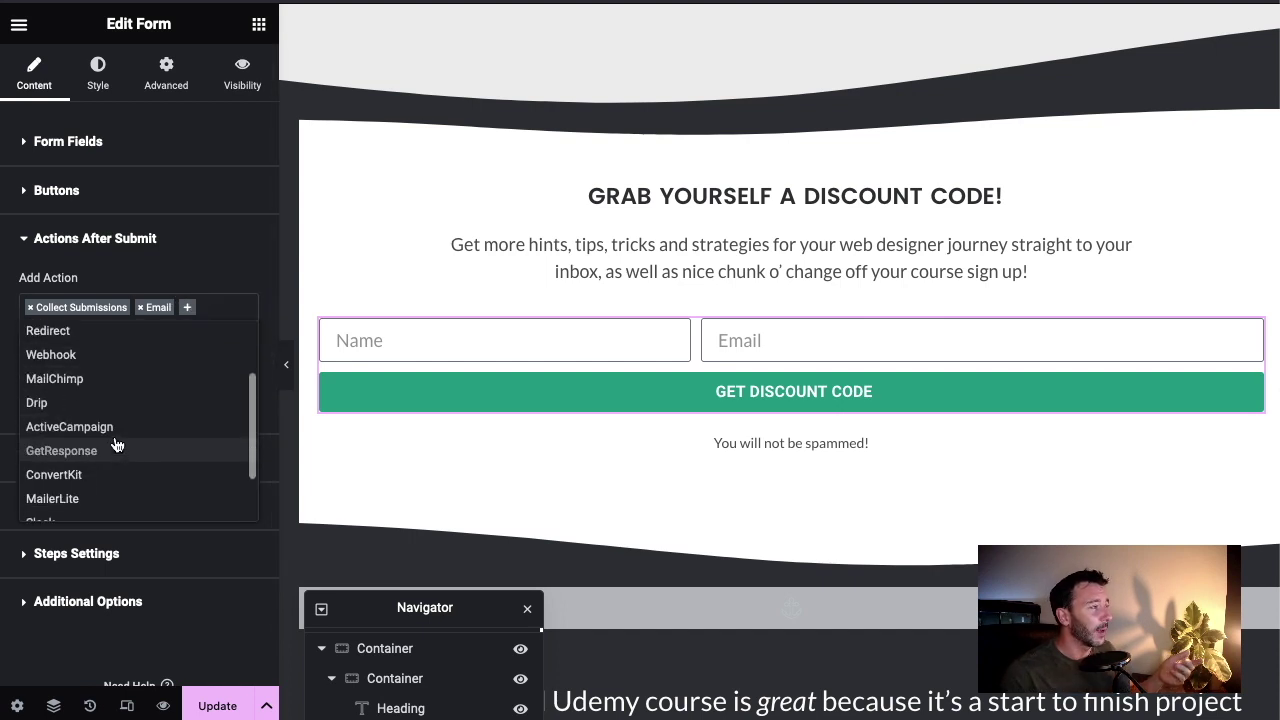
scroll(116, 445, down, 2)
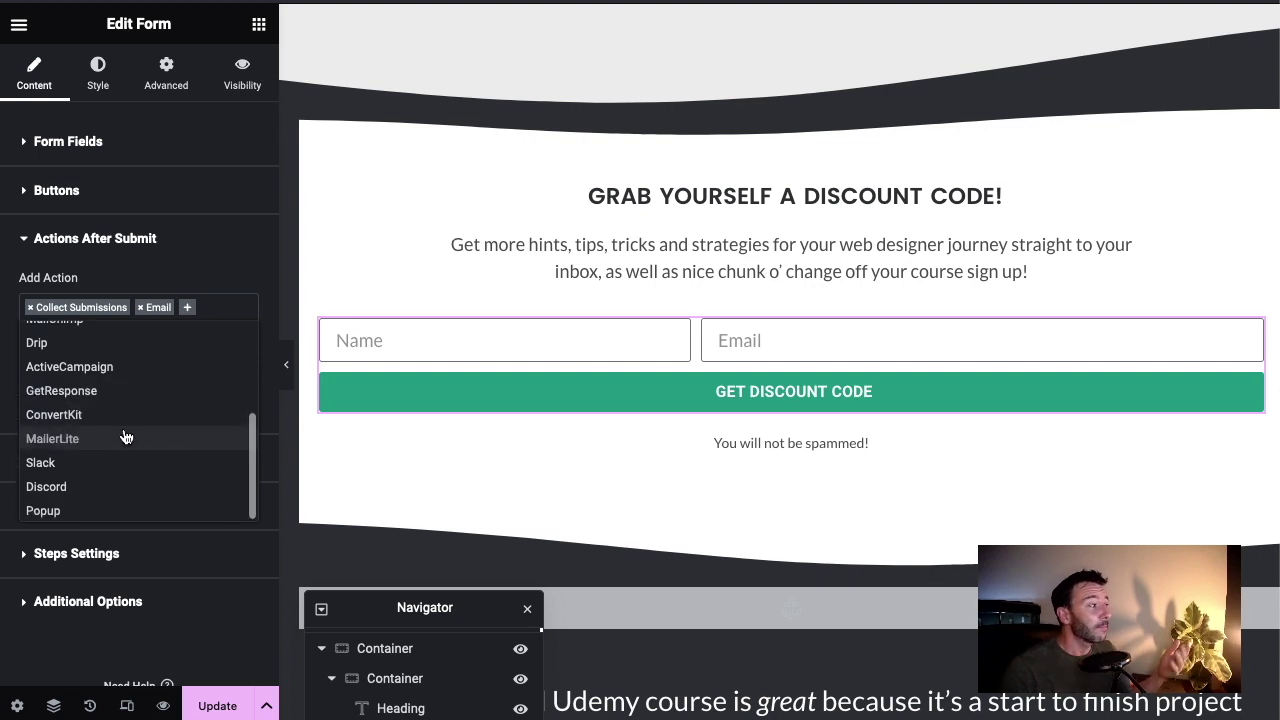
scroll(123, 440, up, 1)
scroll(130, 436, up, 2)
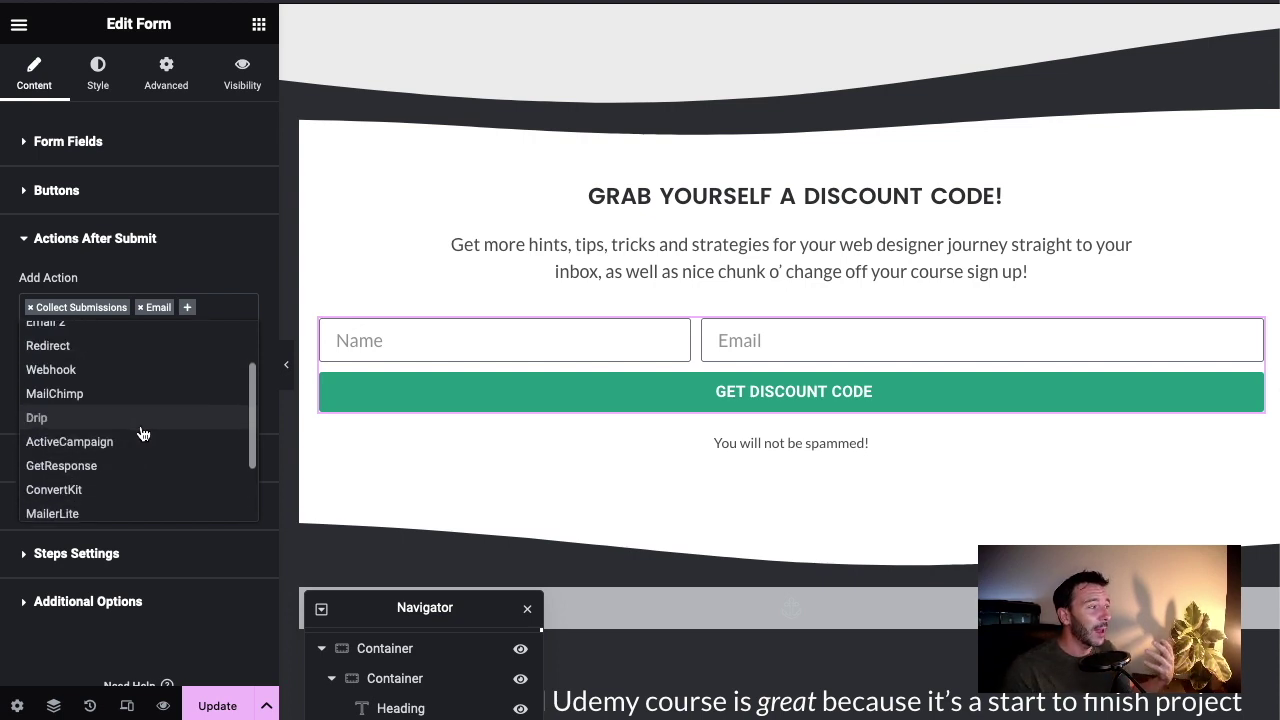
scroll(143, 430, up, 2)
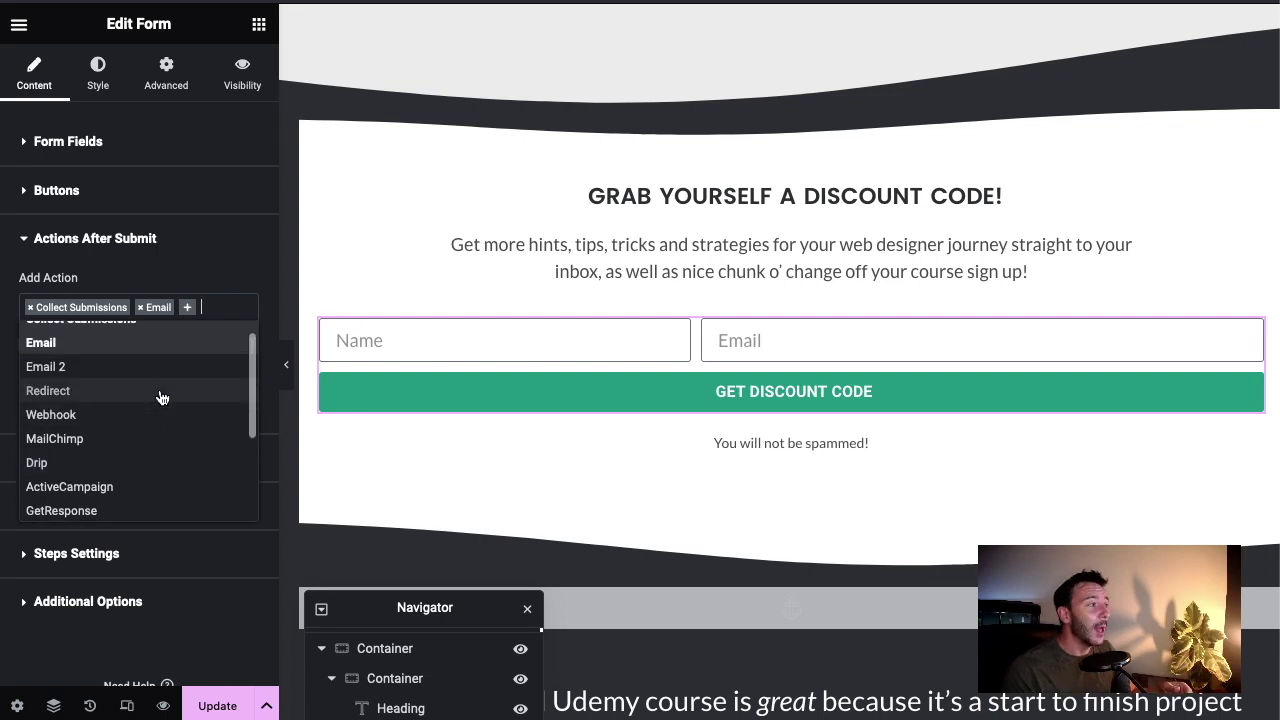
click(211, 292)
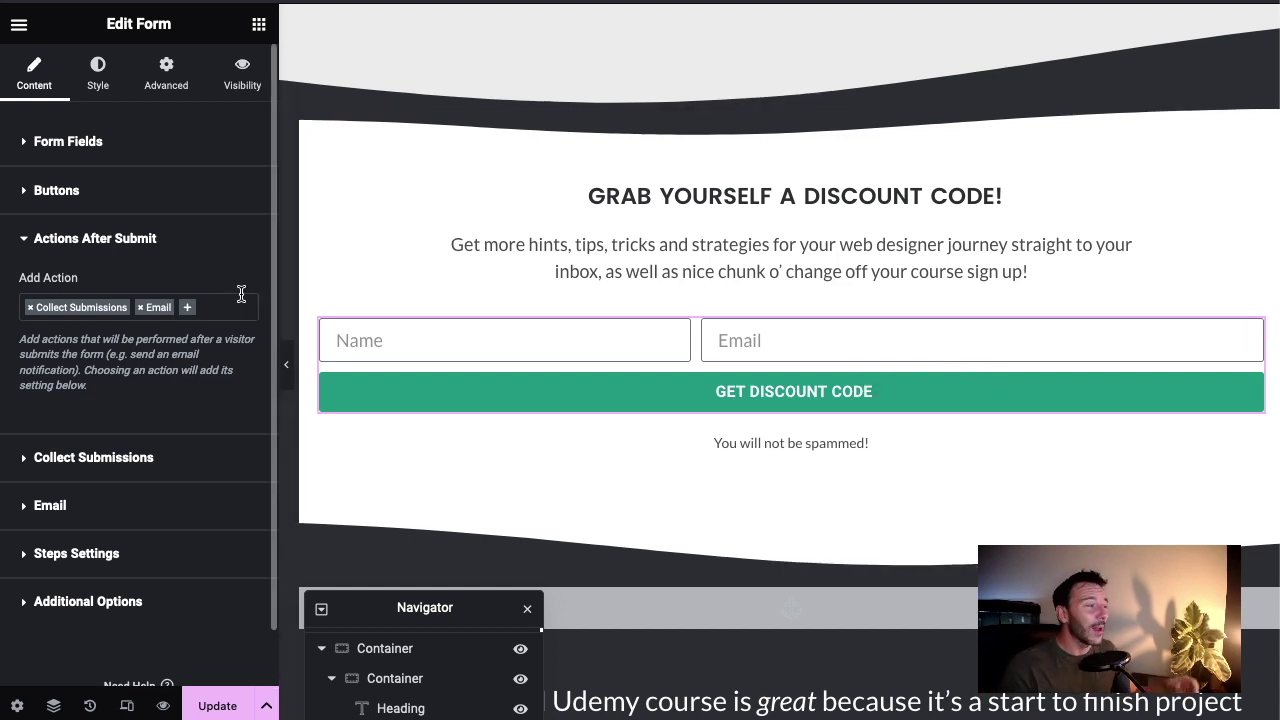
click(189, 316)
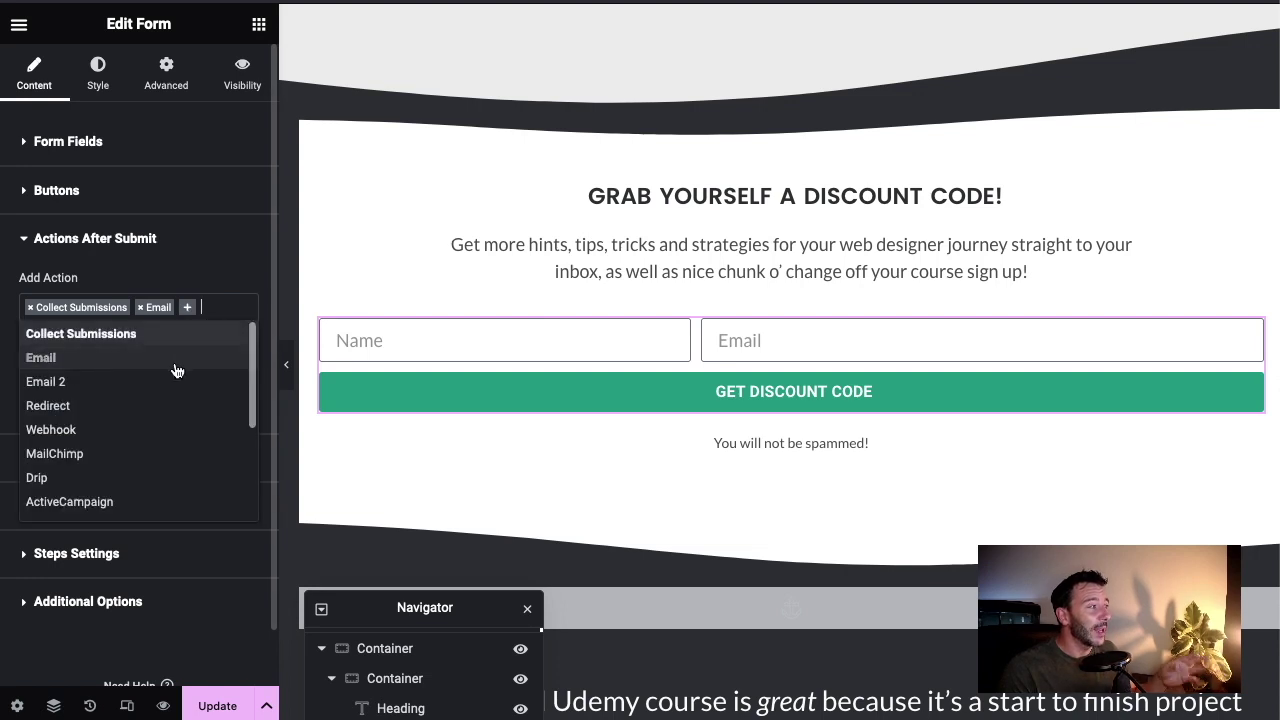
scroll(108, 425, down, 1)
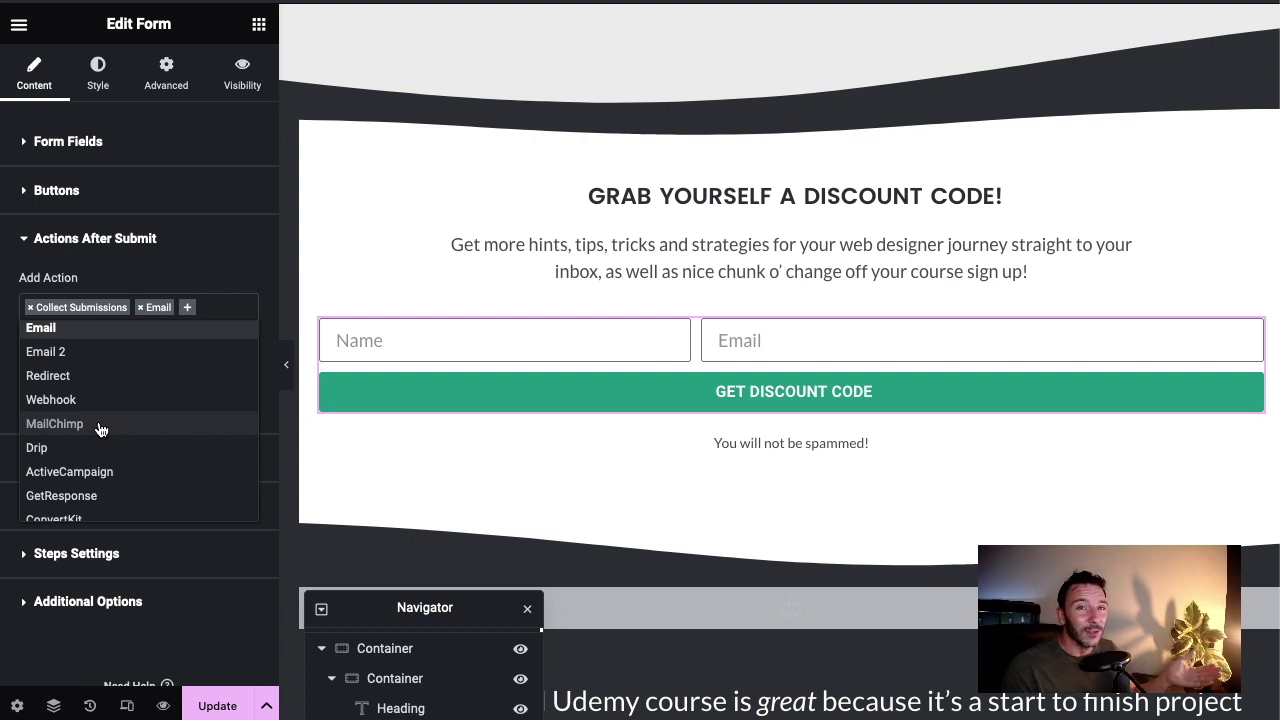
click(208, 276)
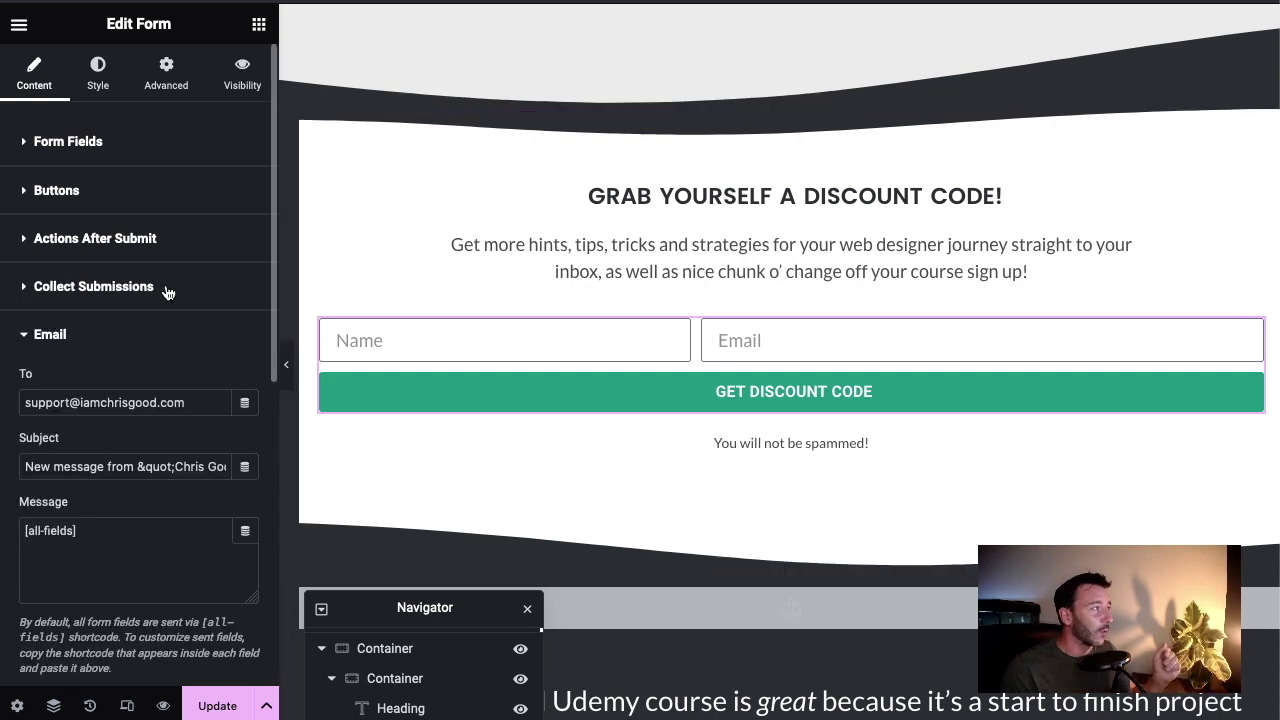
click(138, 350)
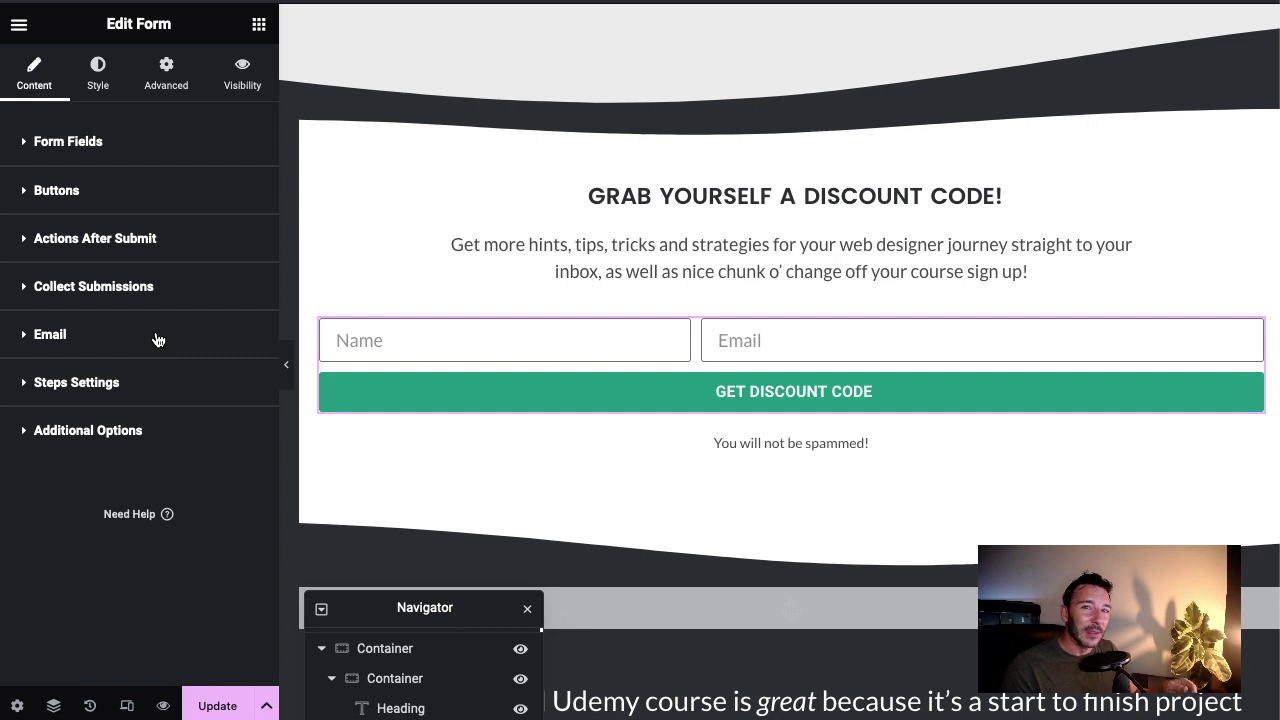
- Add Email 2 to the discount code form's actions after submit
scroll(881, 352, up, 1)
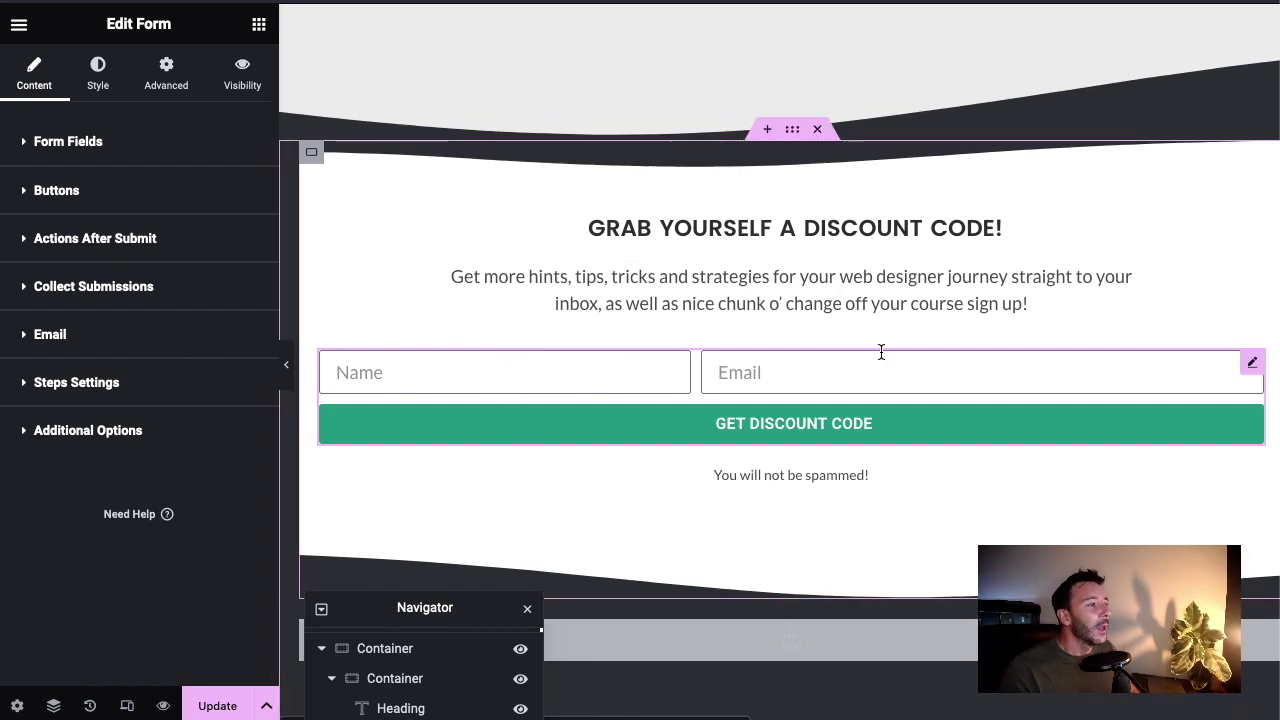
scroll(881, 352, up, 5)
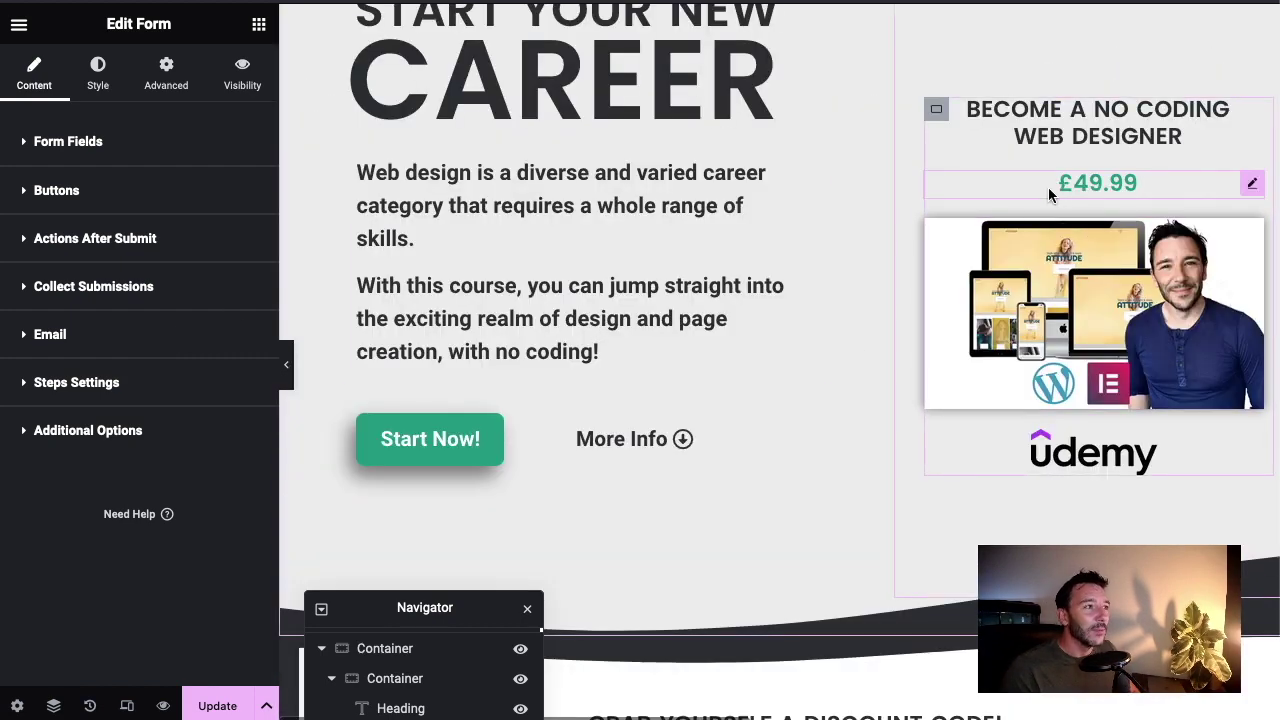
scroll(704, 353, down, 3)
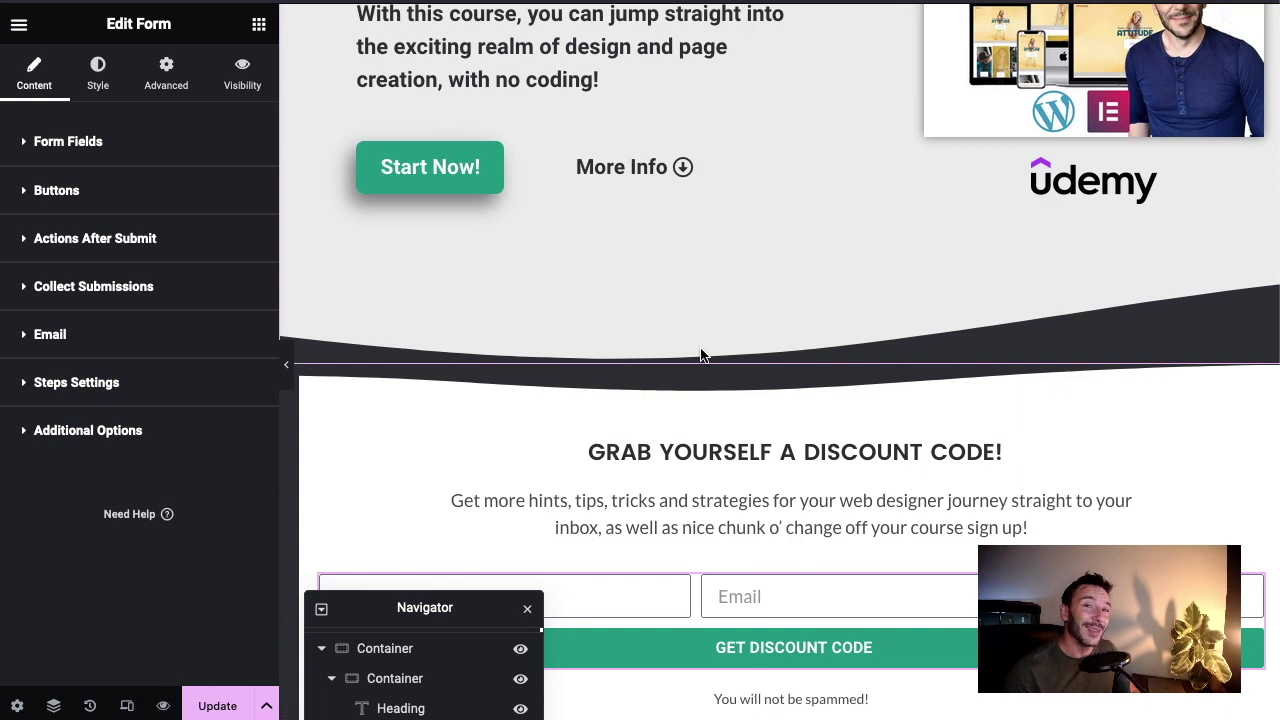
click(168, 250)
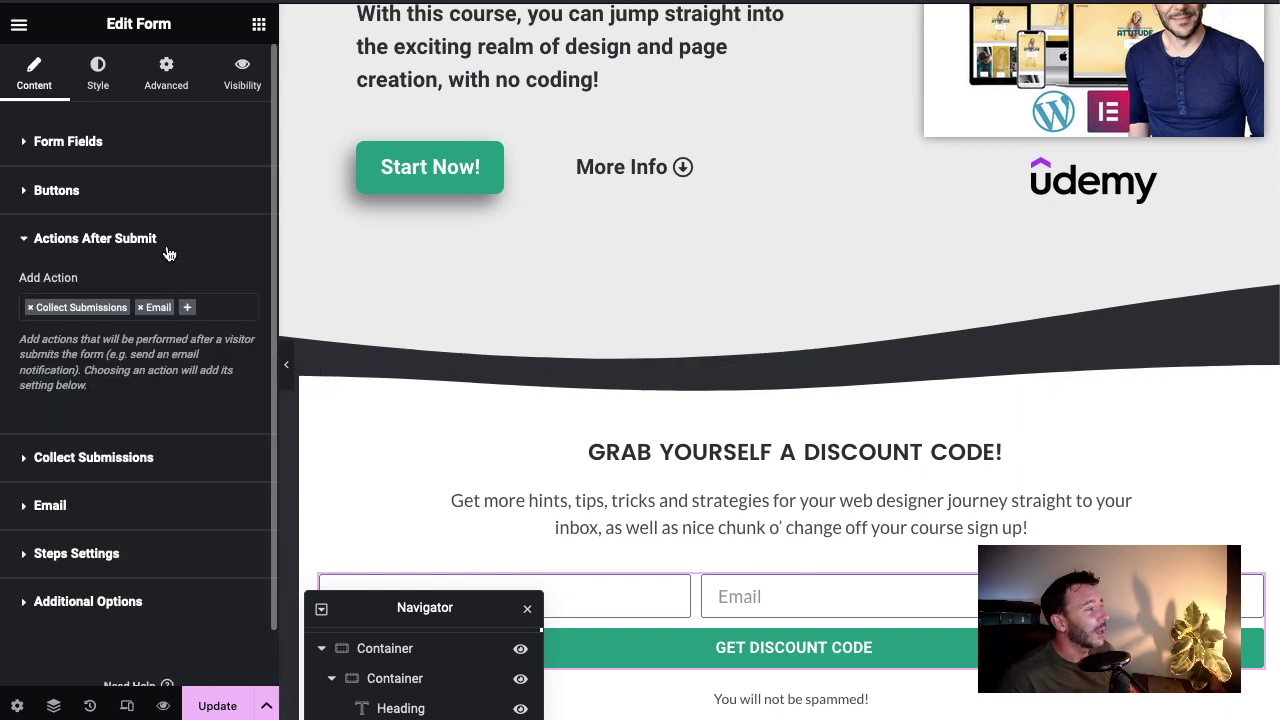
click(187, 307)
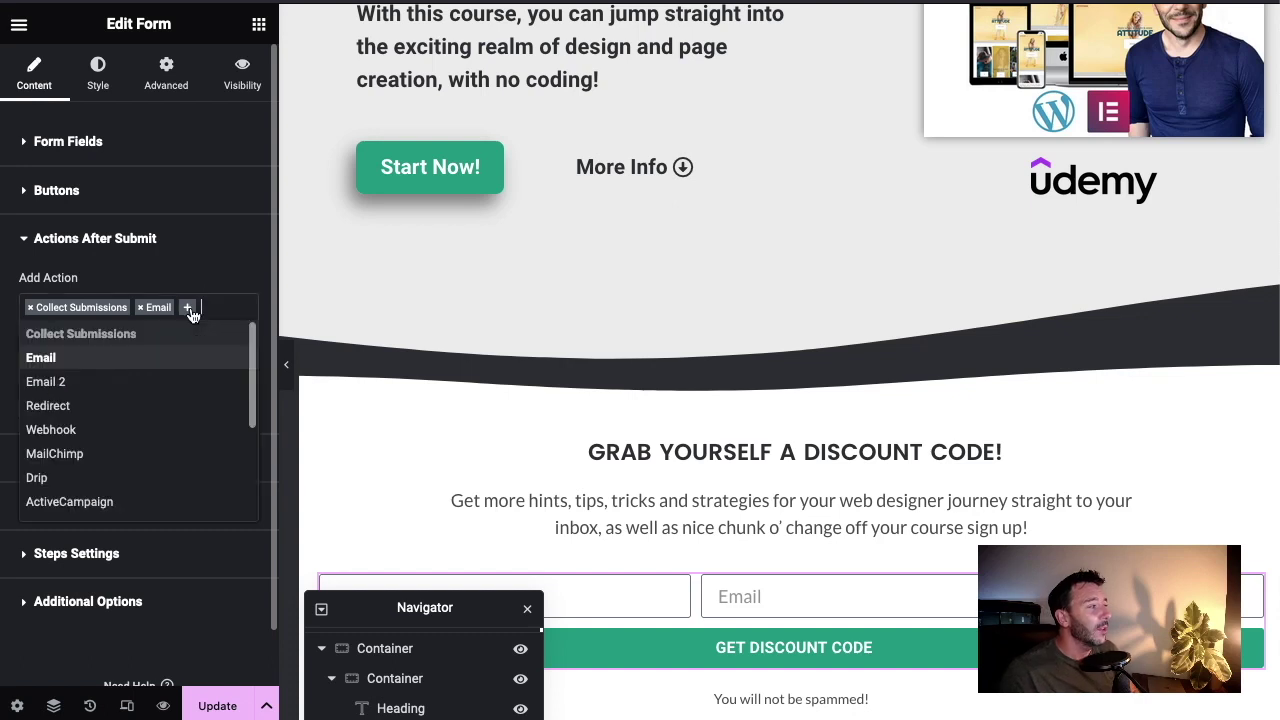
click(76, 387)
scroll(203, 390, down, 1)
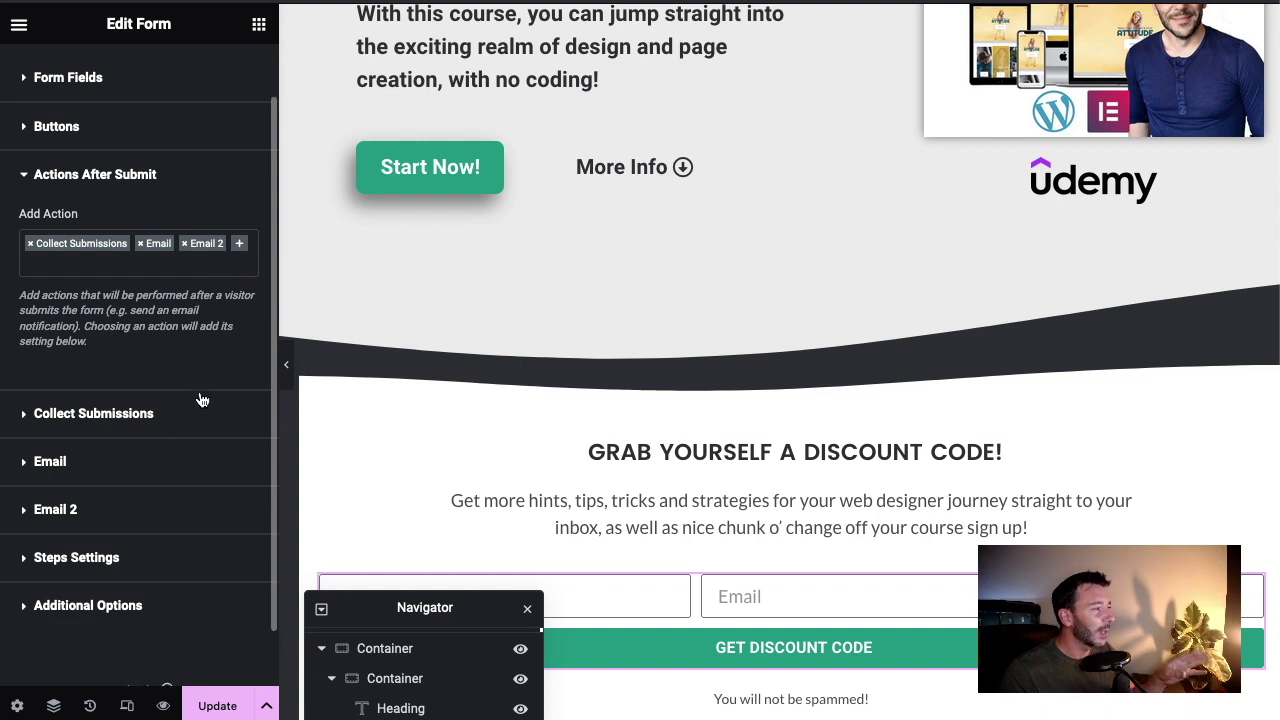
- Compare the form's Email 2 settings with its Email settings
click(90, 512)
scroll(100, 366, down, 2)
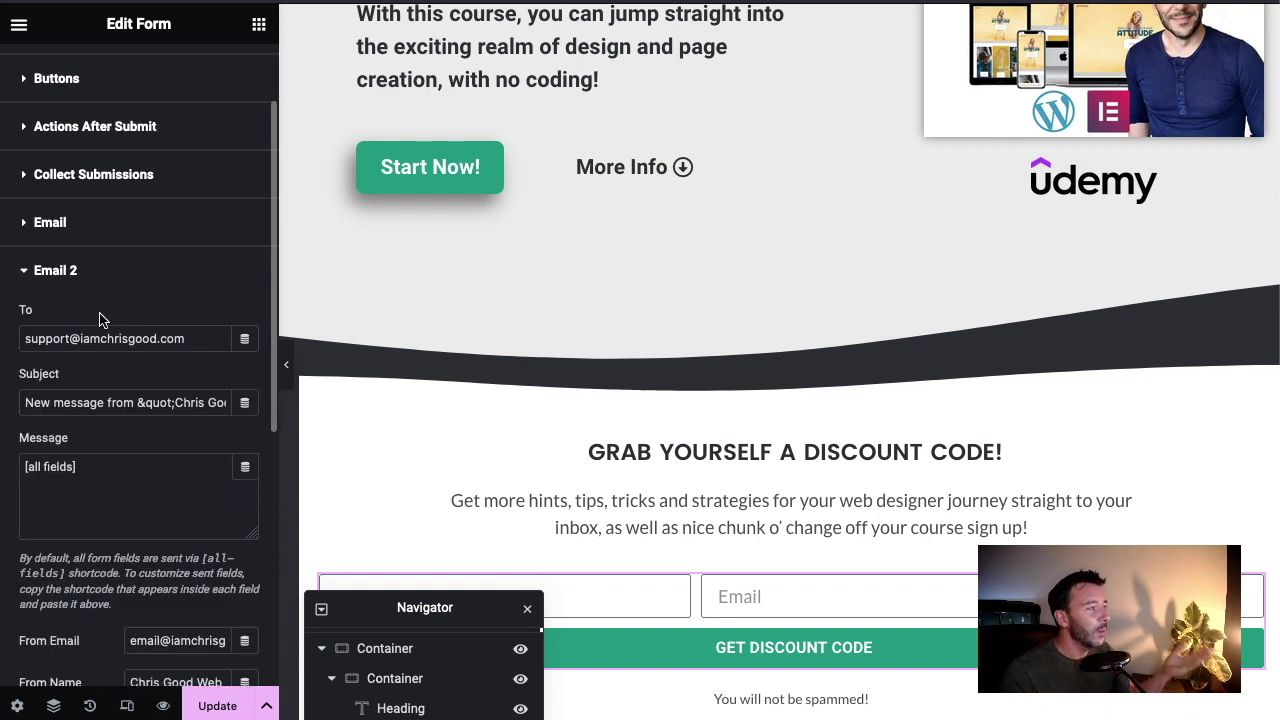
click(106, 229)
scroll(115, 284, down, 1)
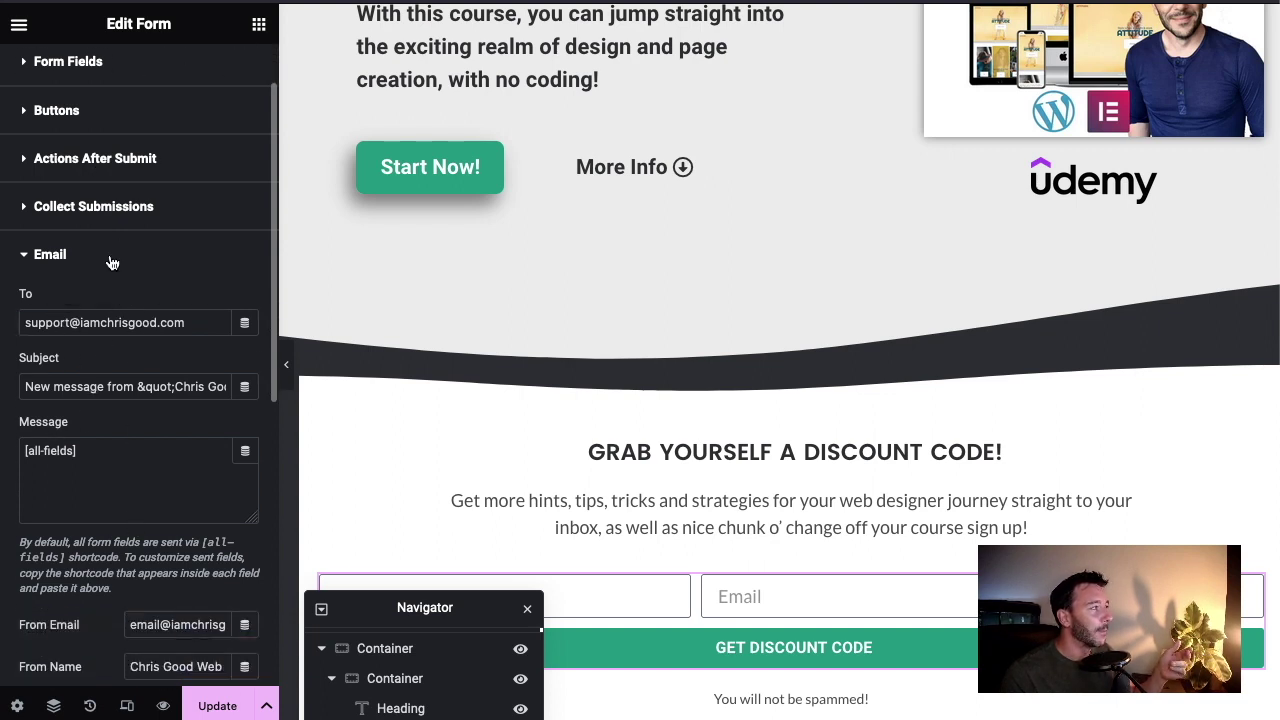
click(112, 263)
- Set the Email 2 message to "Your code: beawesome!" on two lines and its subject to "Your discount code!"
click(120, 389)
scroll(130, 355, down, 2)
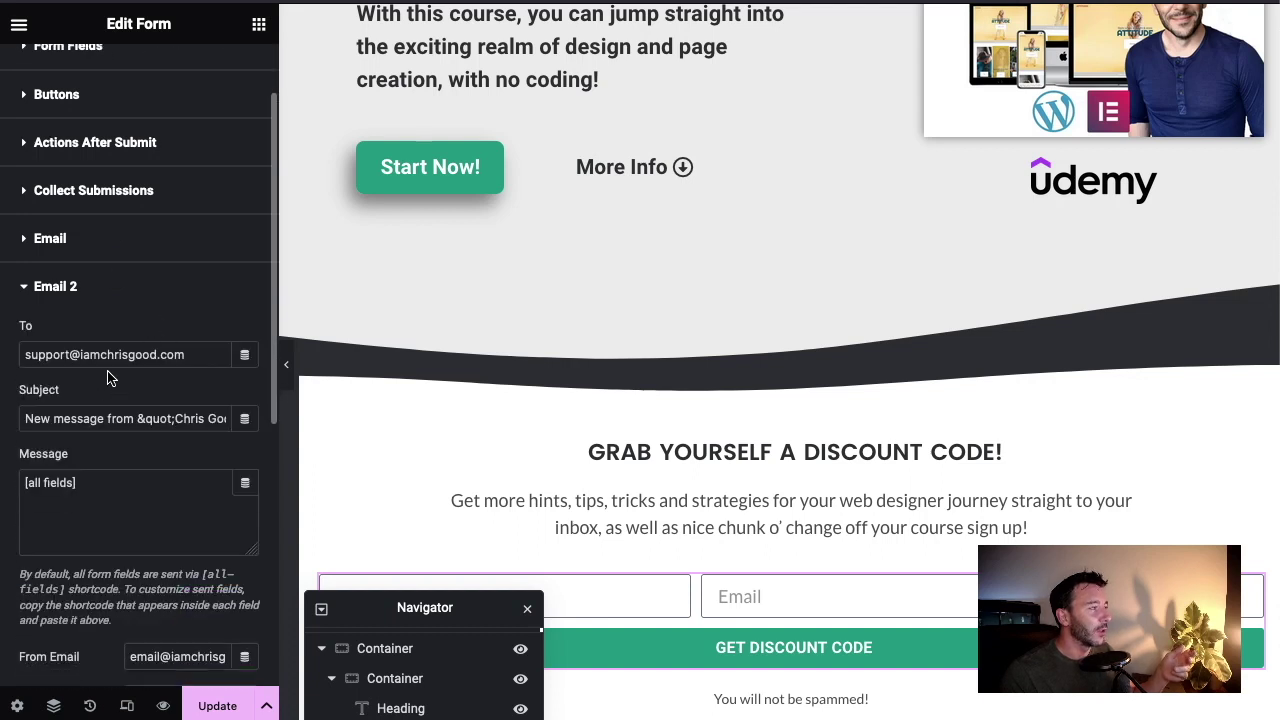
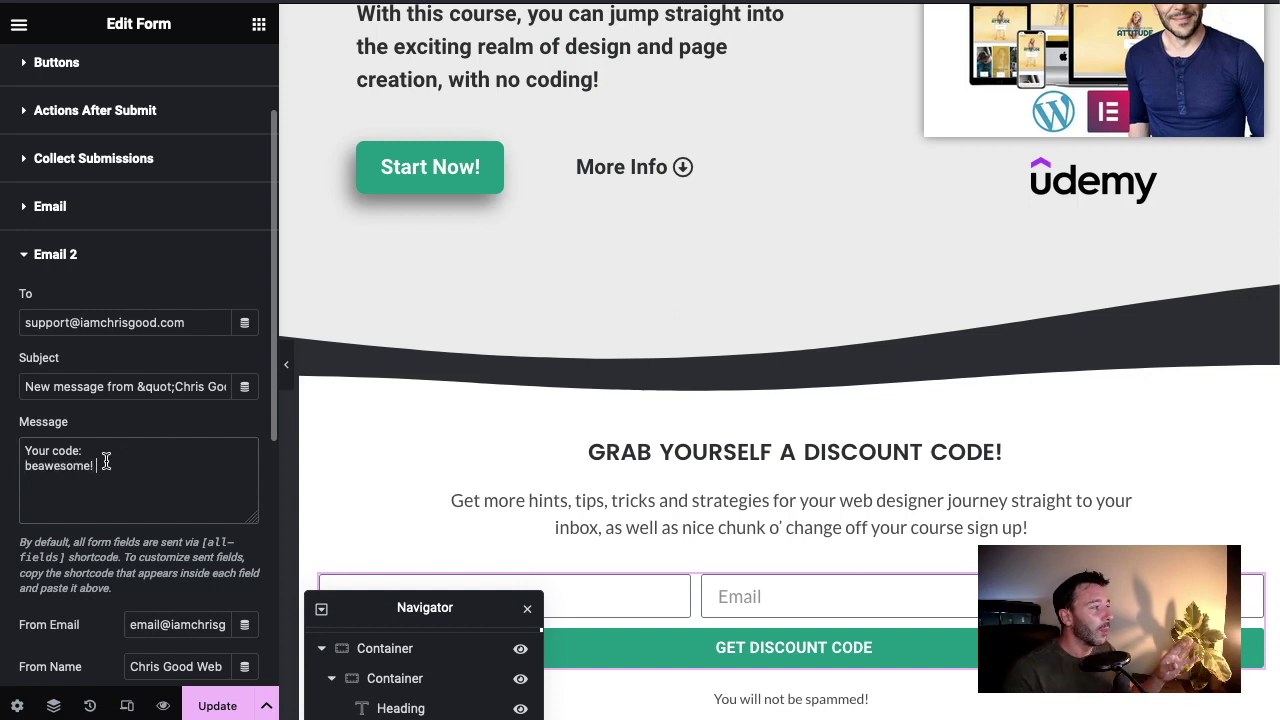
drag(23, 386, 390, 360)
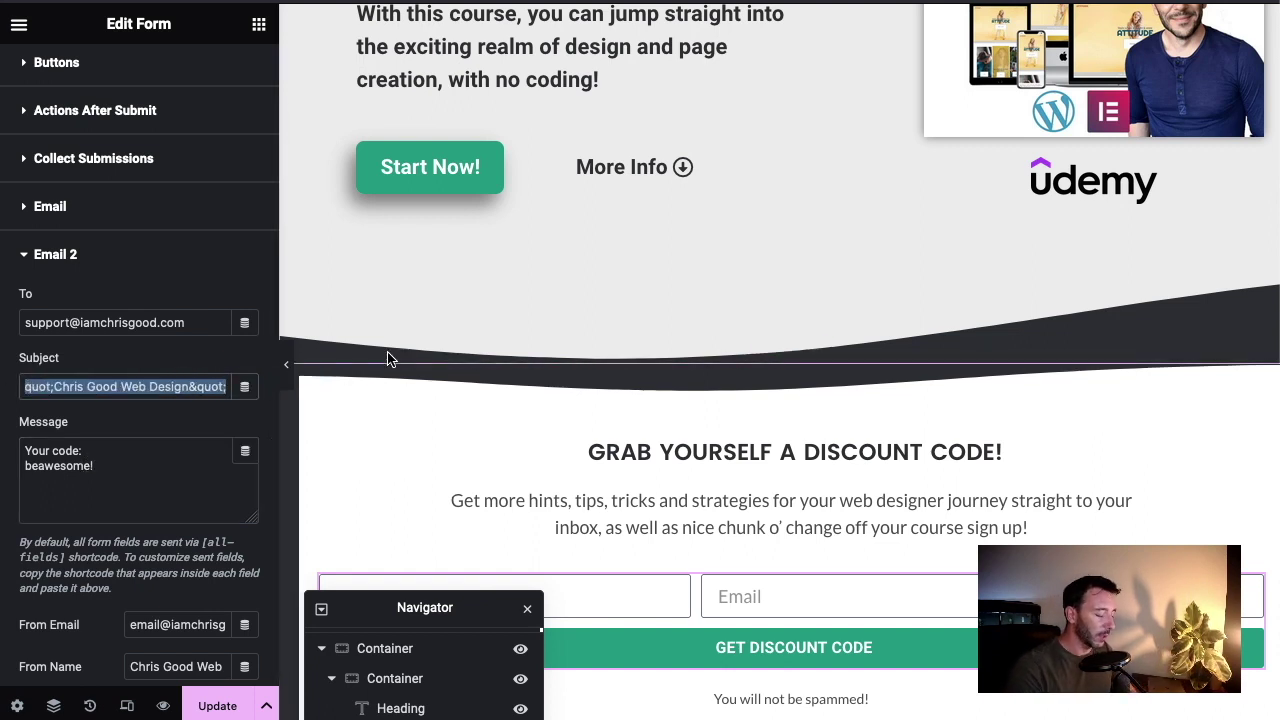
text(Your discount d code!)
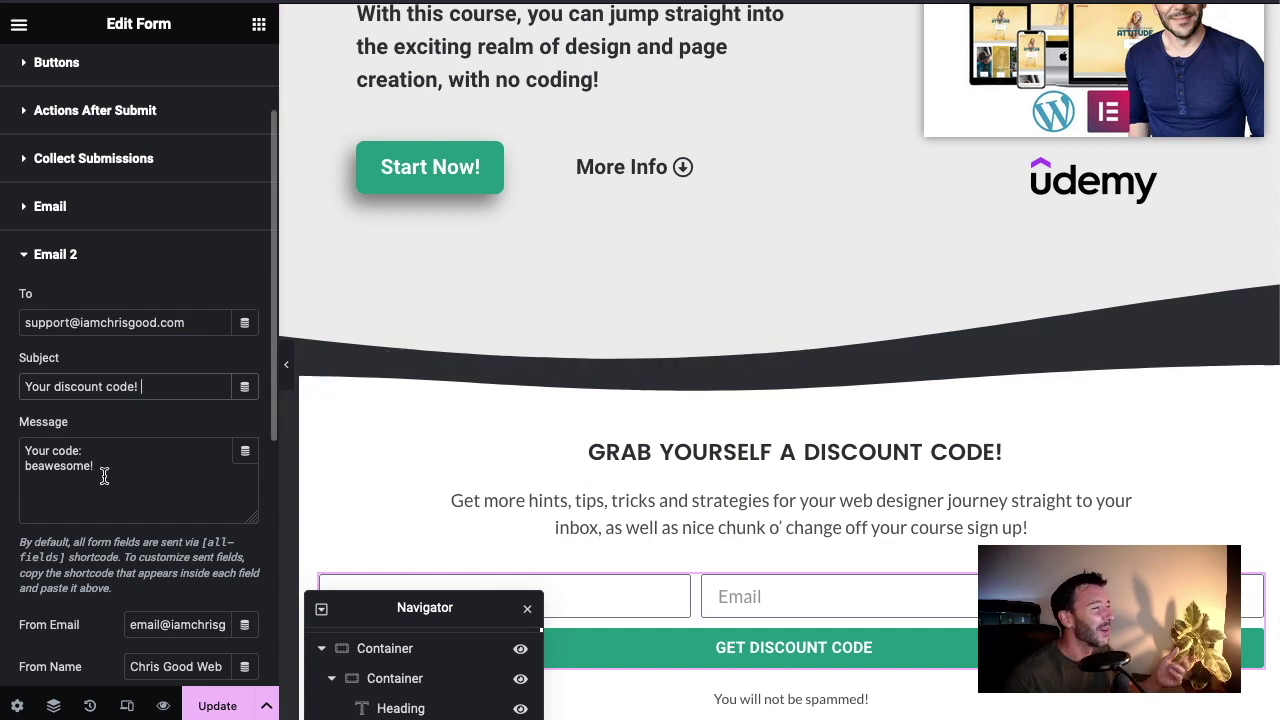
scroll(157, 425, up, 2)
click(183, 330)
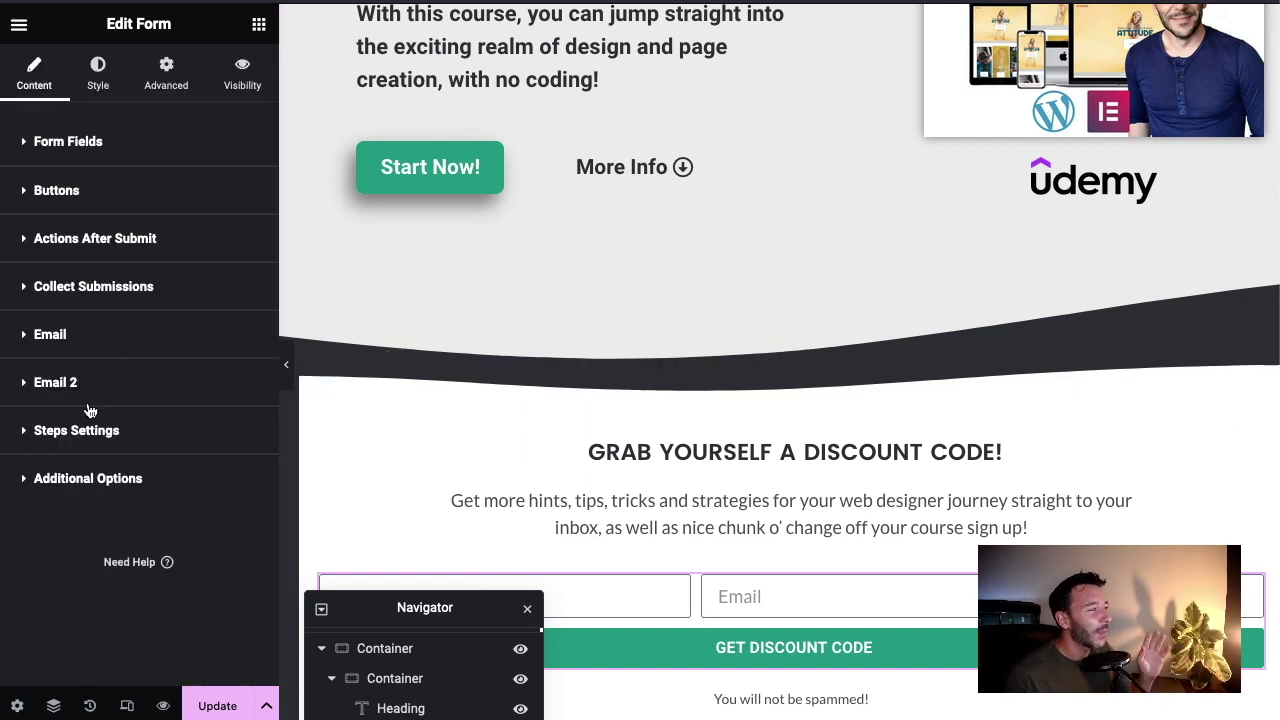
- Examine the dynamic tags offered for Email 2's To field for one that supplies the visitor's email address
click(109, 383)
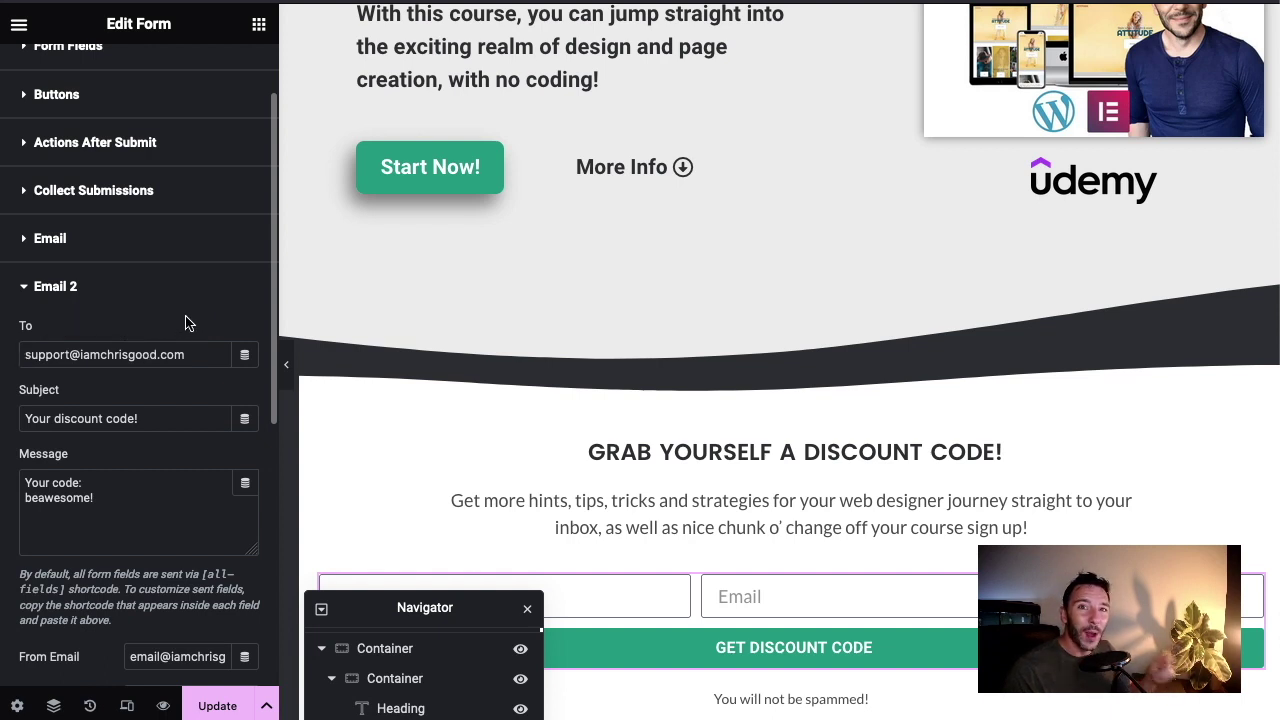
click(245, 356)
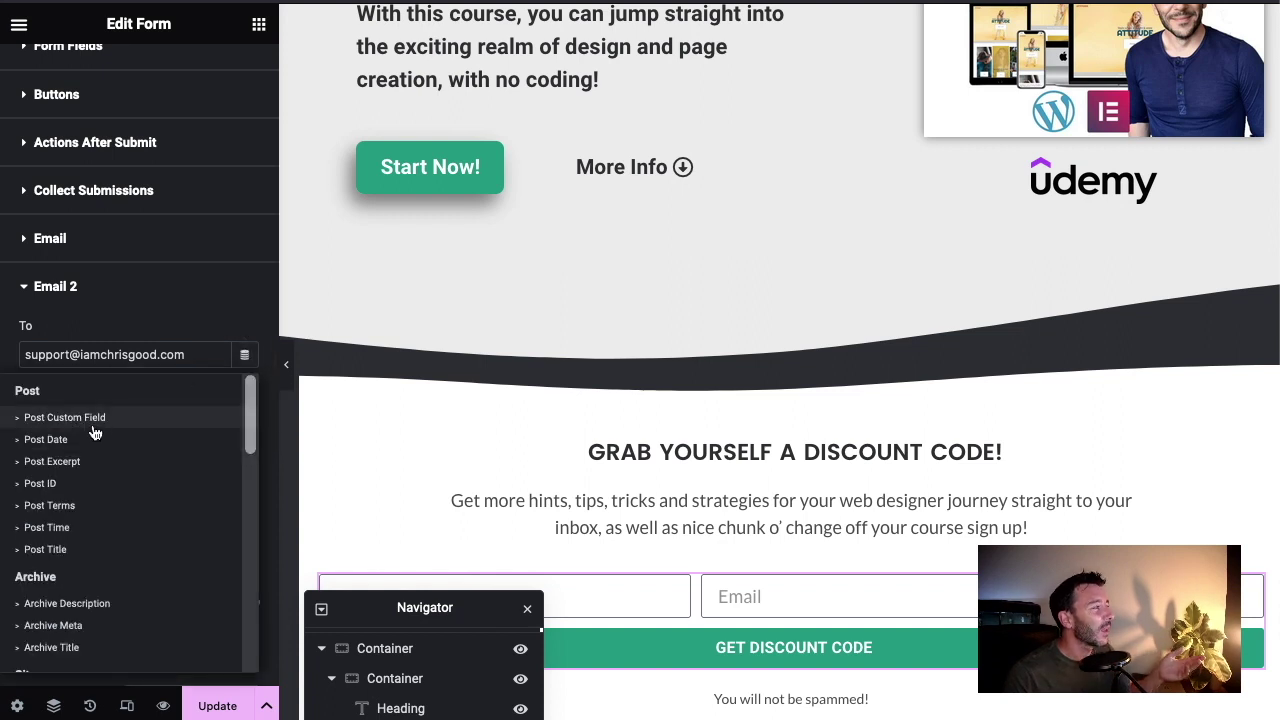
scroll(95, 440, down, 5)
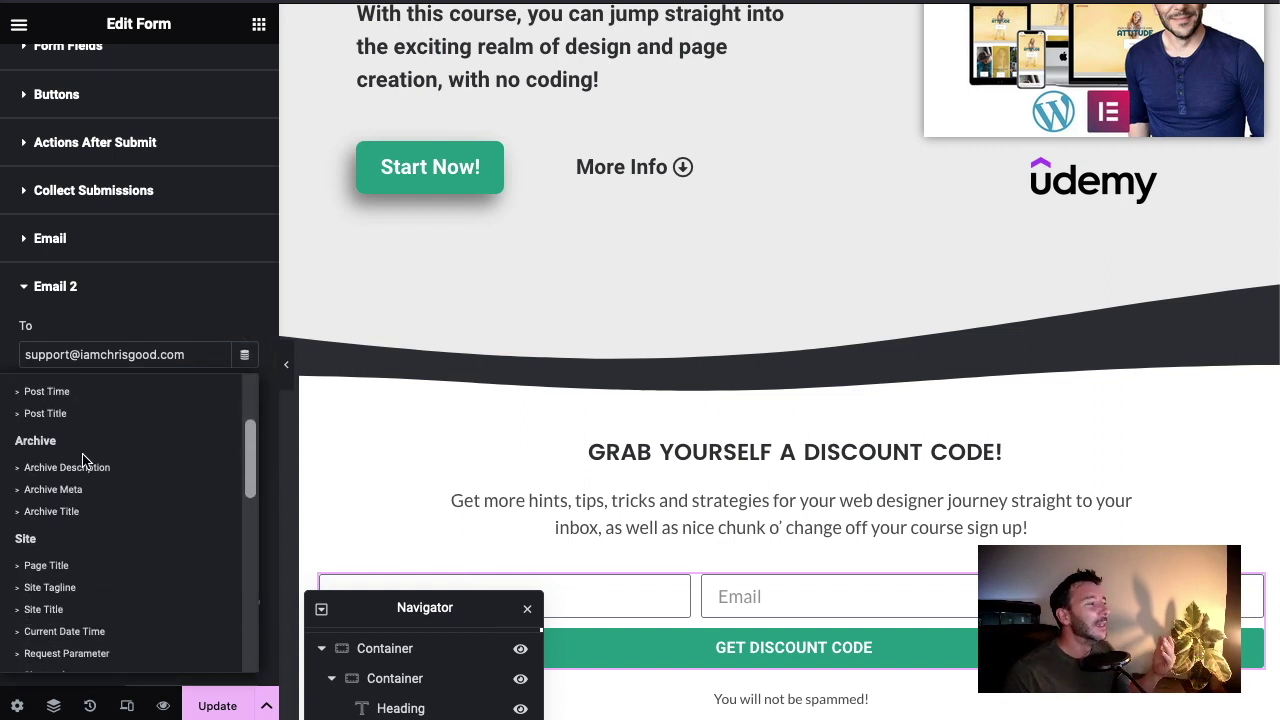
scroll(90, 458, down, 3)
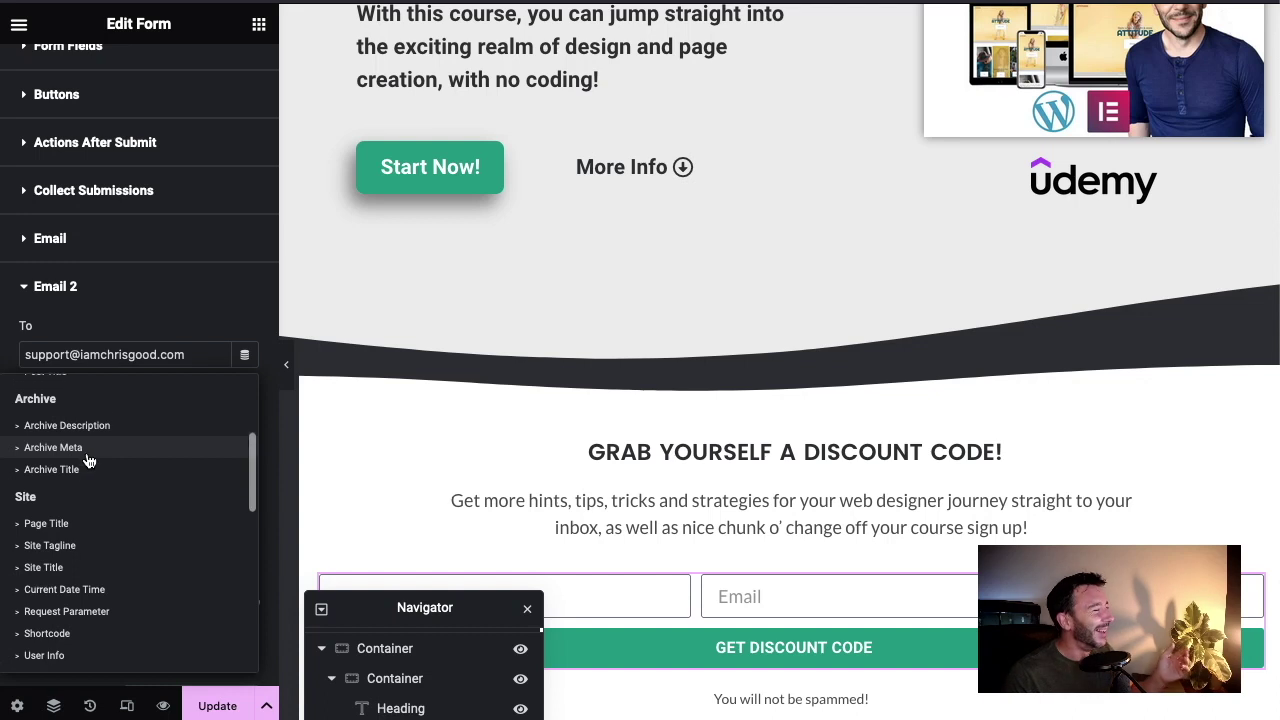
scroll(80, 480, down, 4)
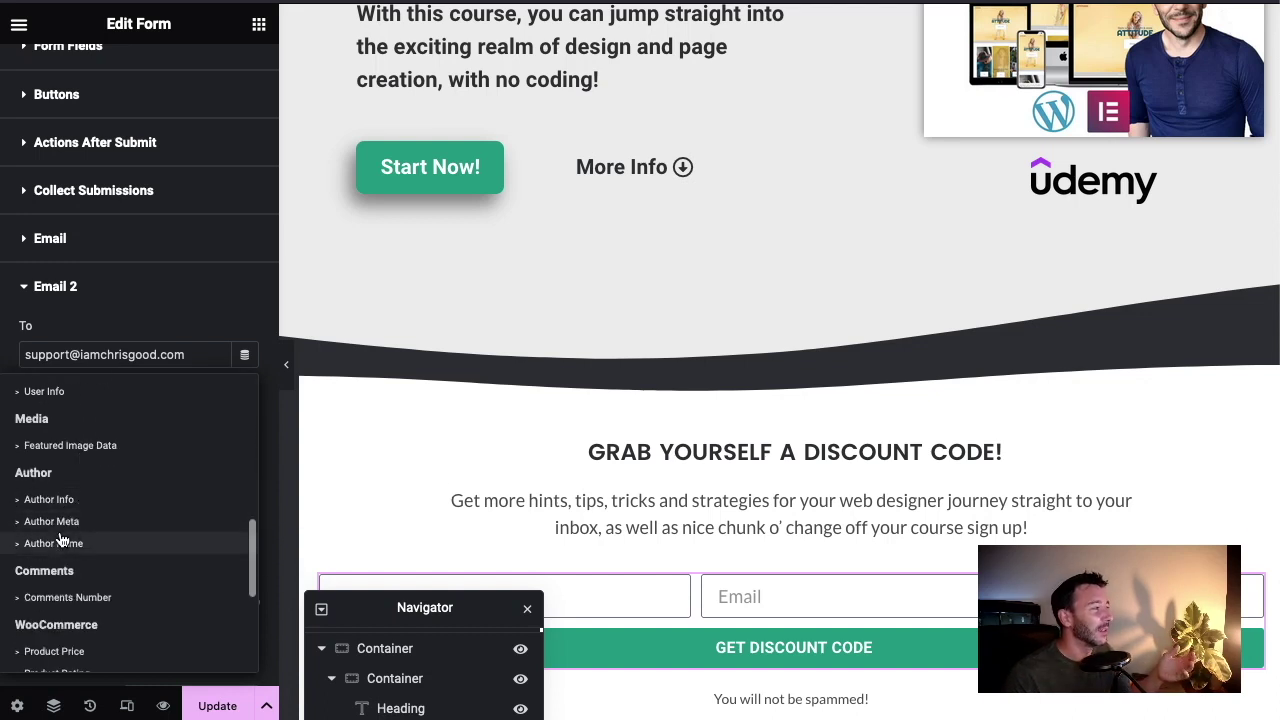
scroll(129, 494, down, 1)
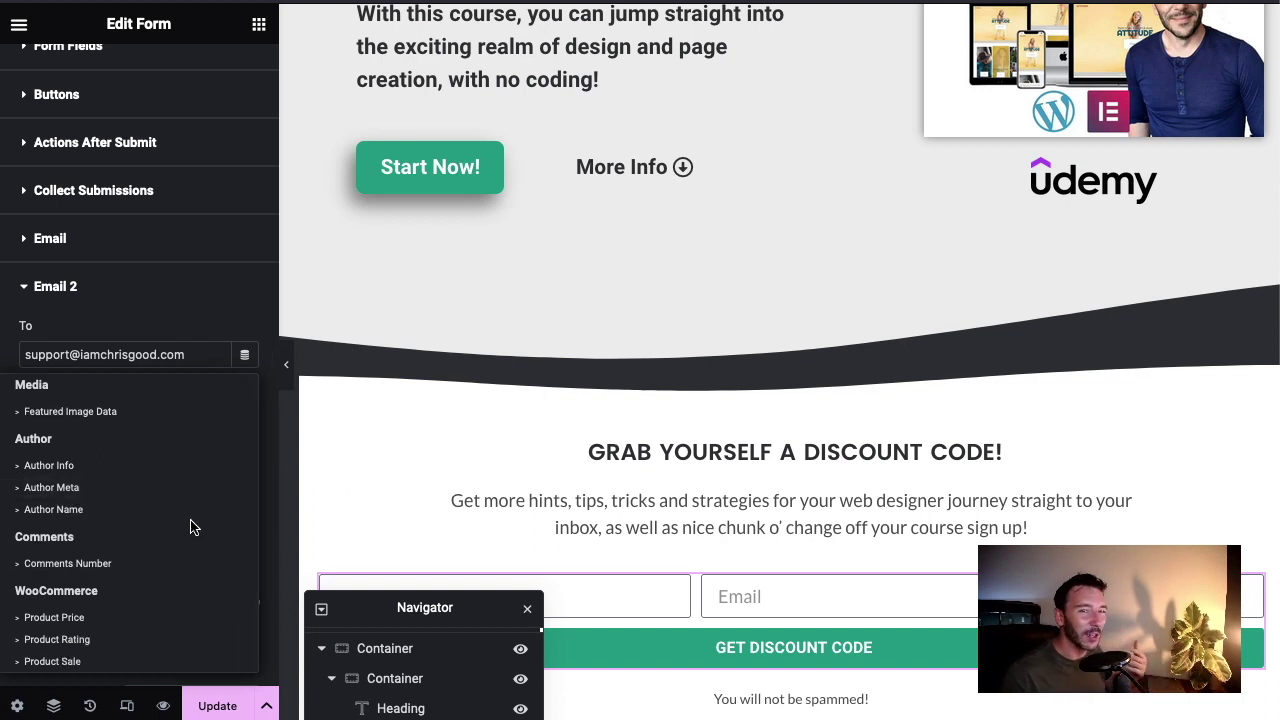
scroll(149, 503, down, 5)
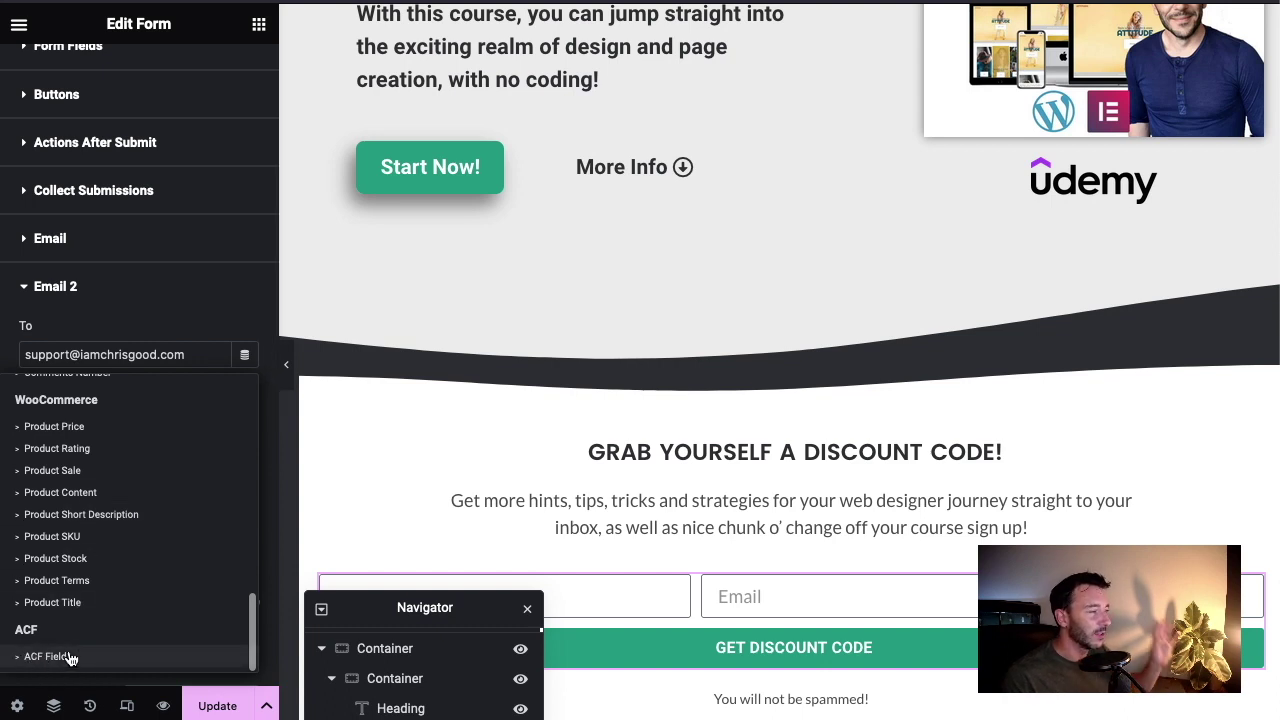
scroll(91, 615, up, 10)
scroll(121, 379, up, 3)
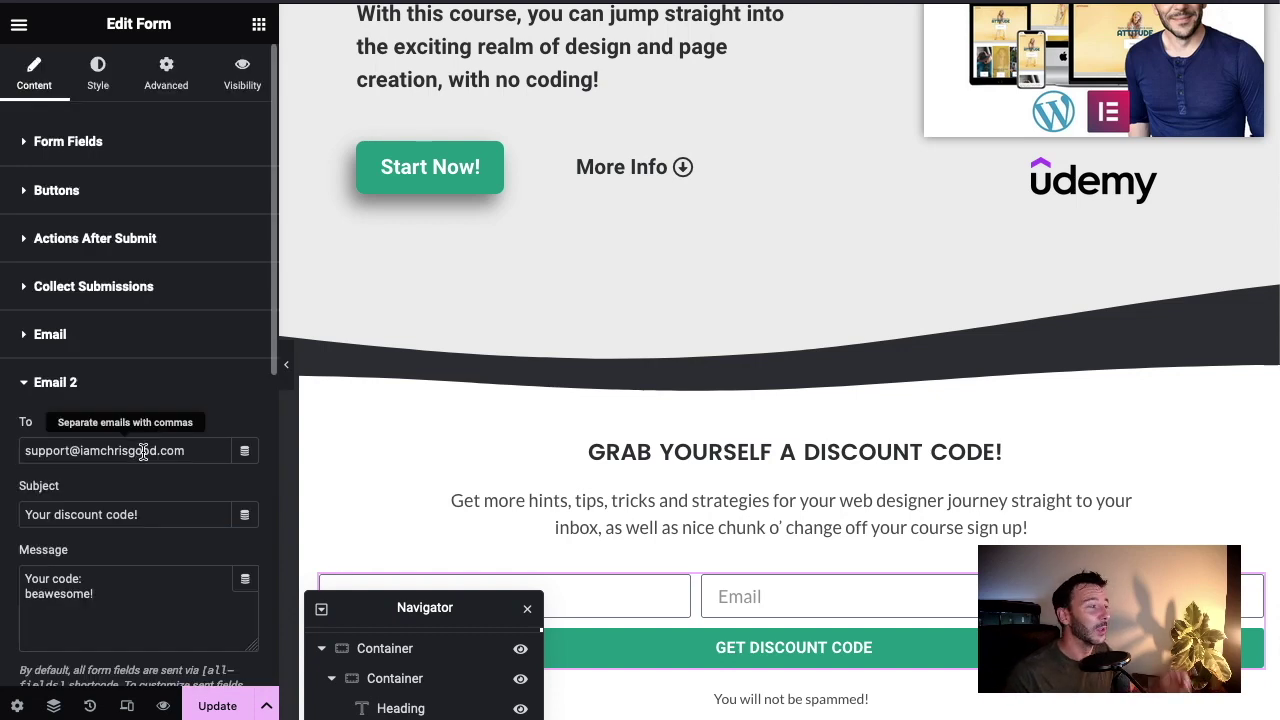
- Copy the shortcode of the form's Email field from its advanced settings
click(40, 145)
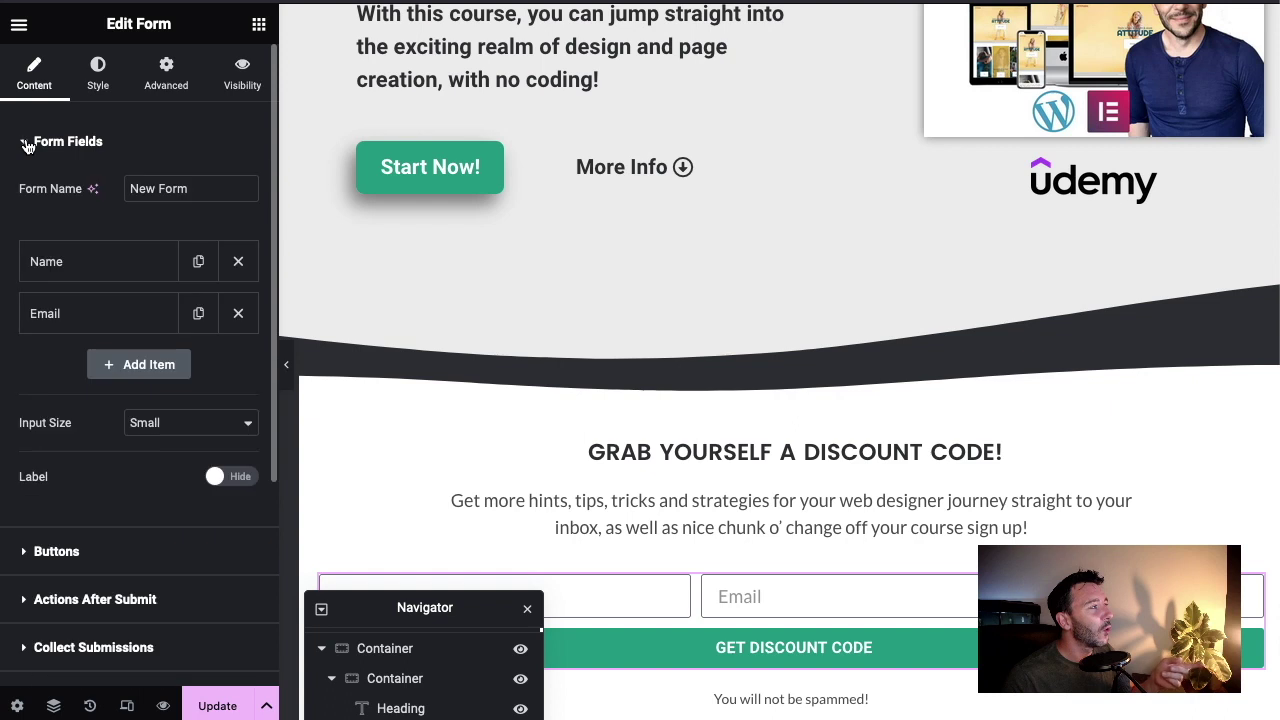
click(100, 313)
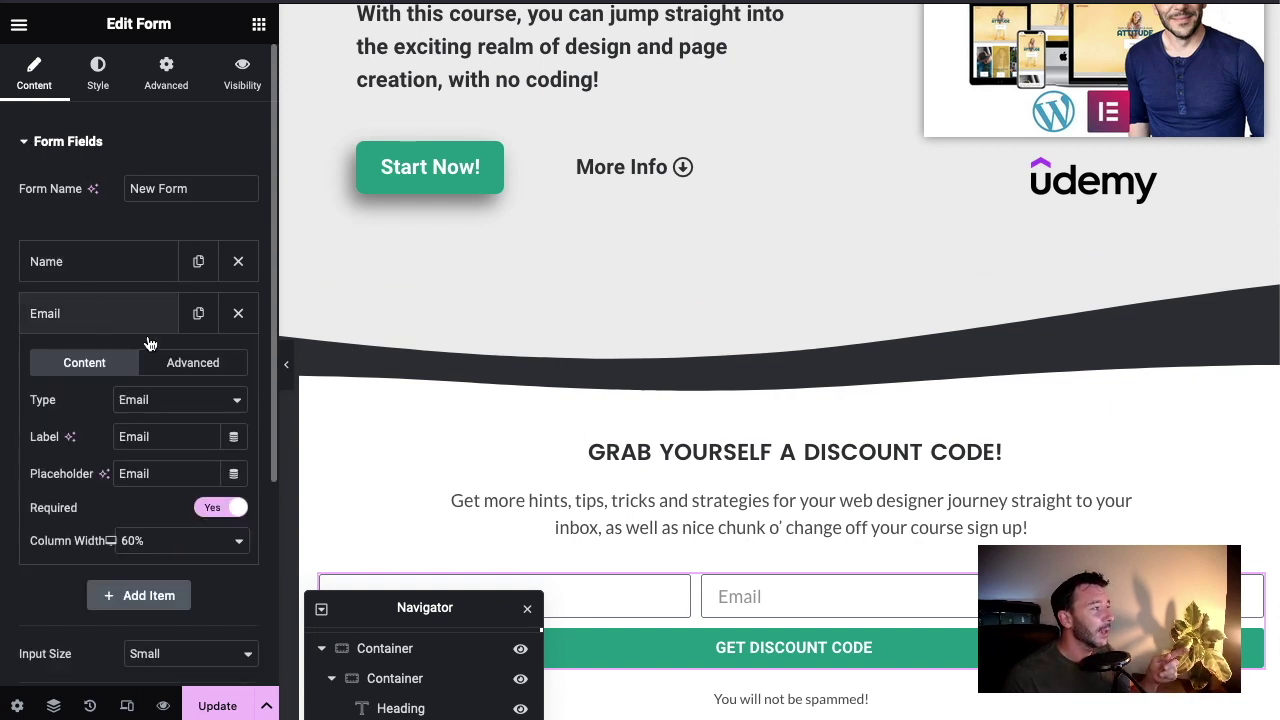
click(193, 366)
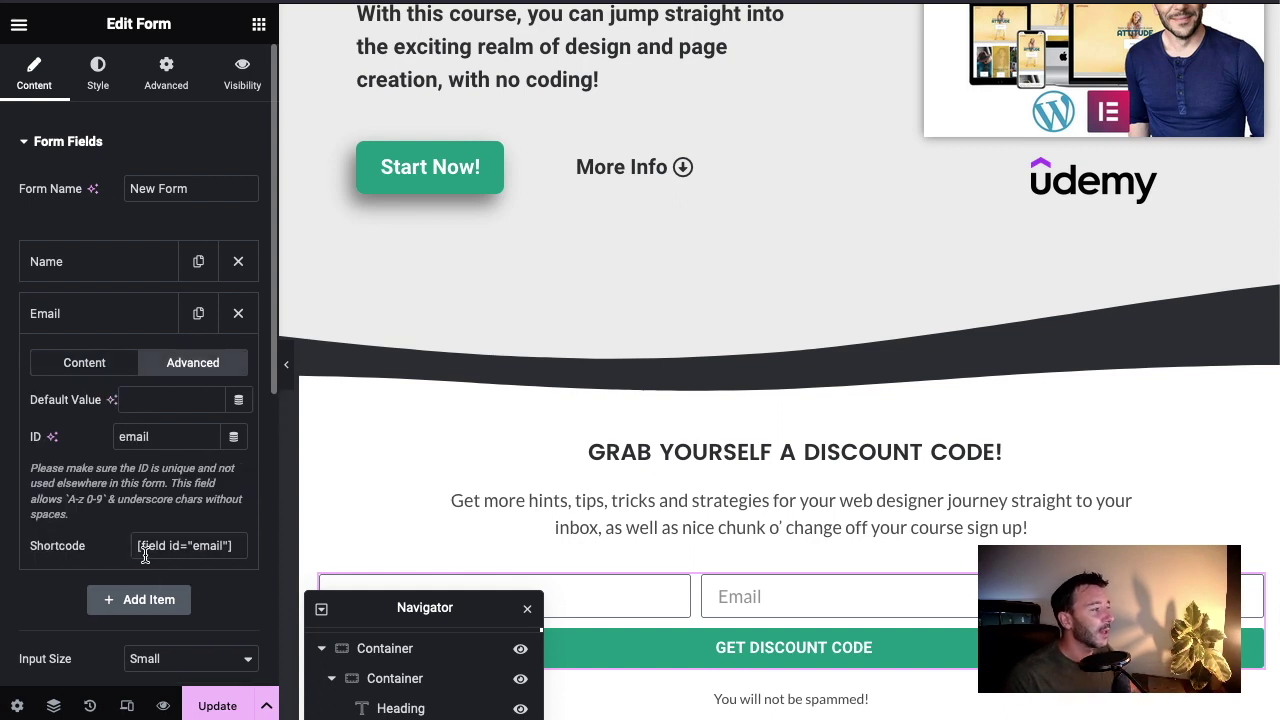
click(236, 548)
key(ctrl+c)
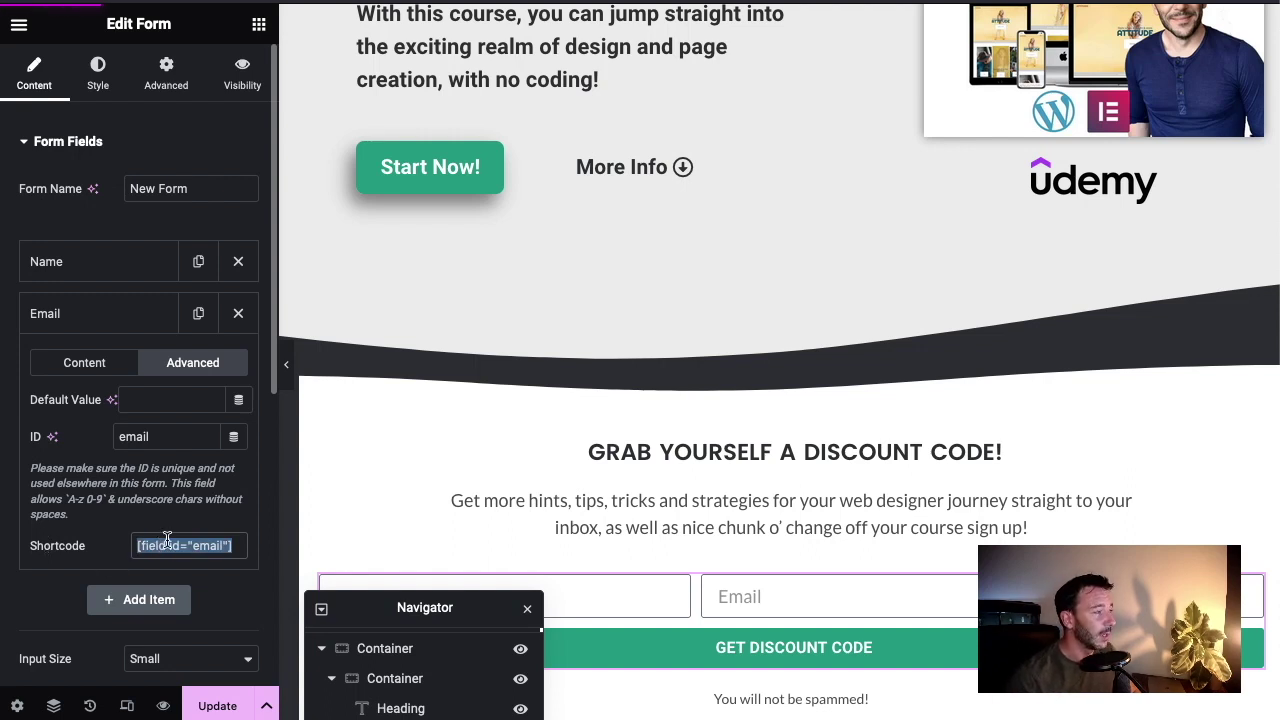
- Replace the Email 2 recipient with [field id="email"] and update the page
click(113, 313)
scroll(120, 430, down, 3)
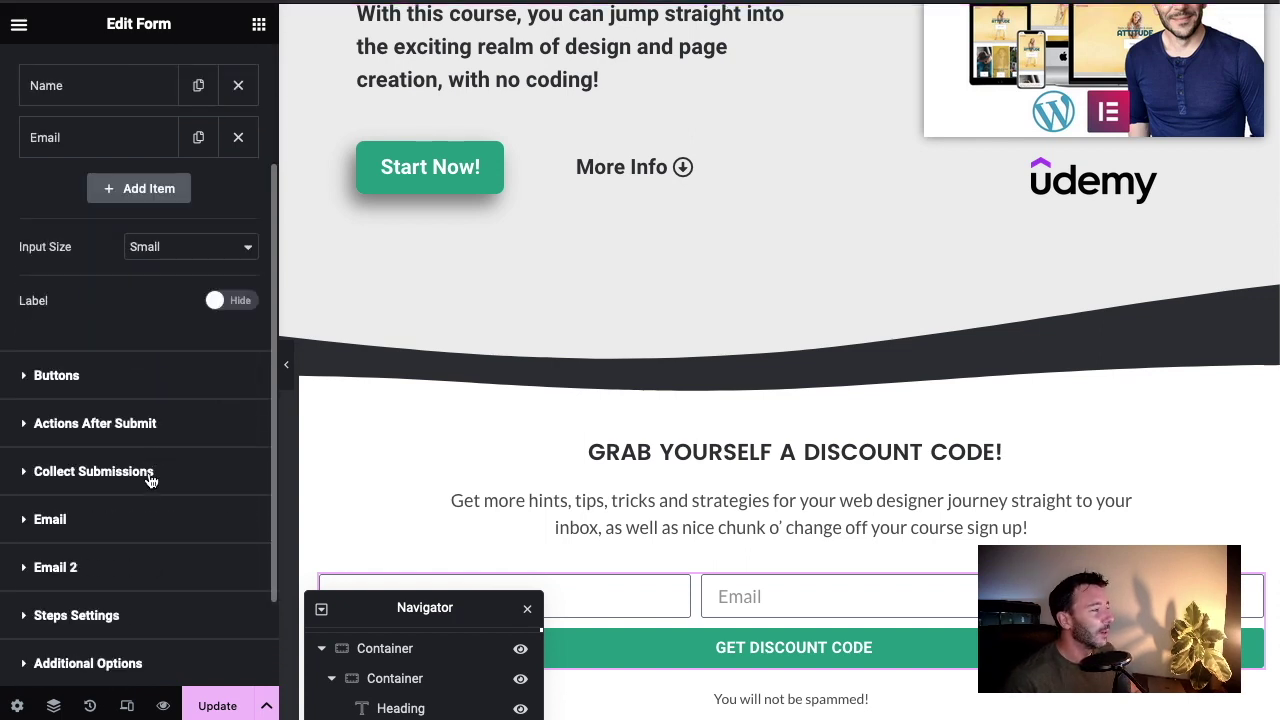
click(101, 572)
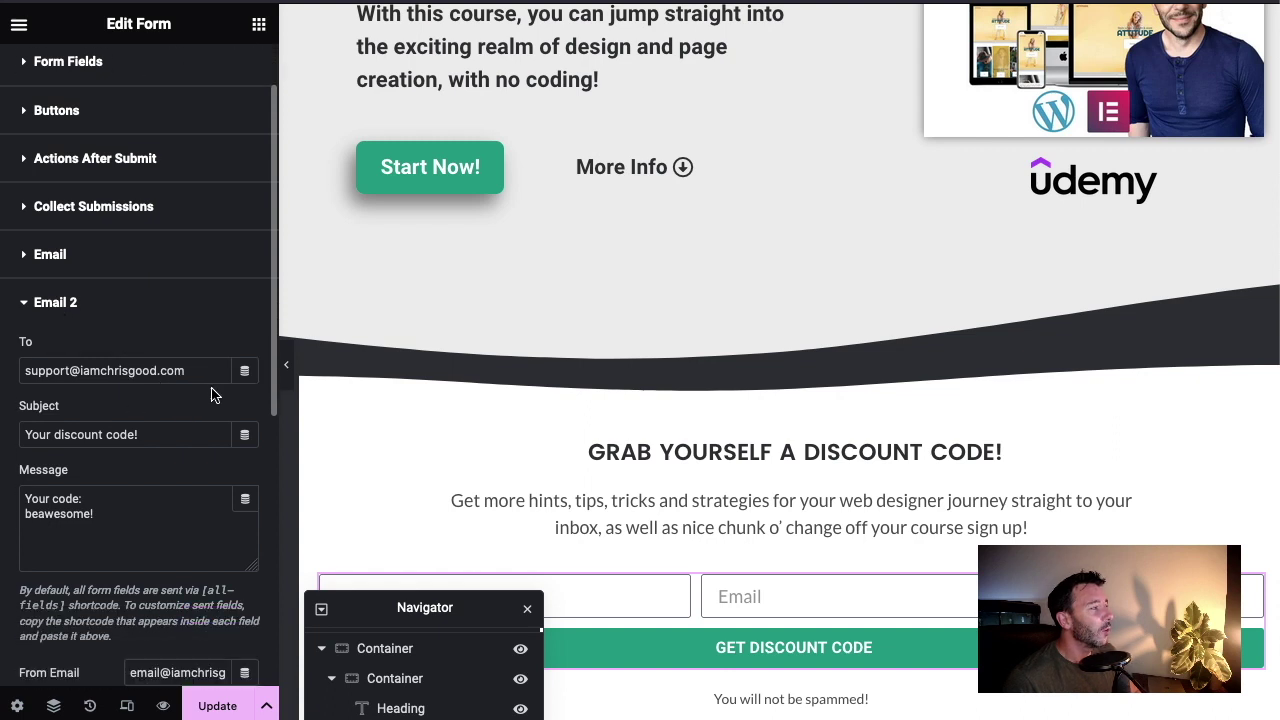
drag(203, 372, 25, 372)
key(ctrl+v)
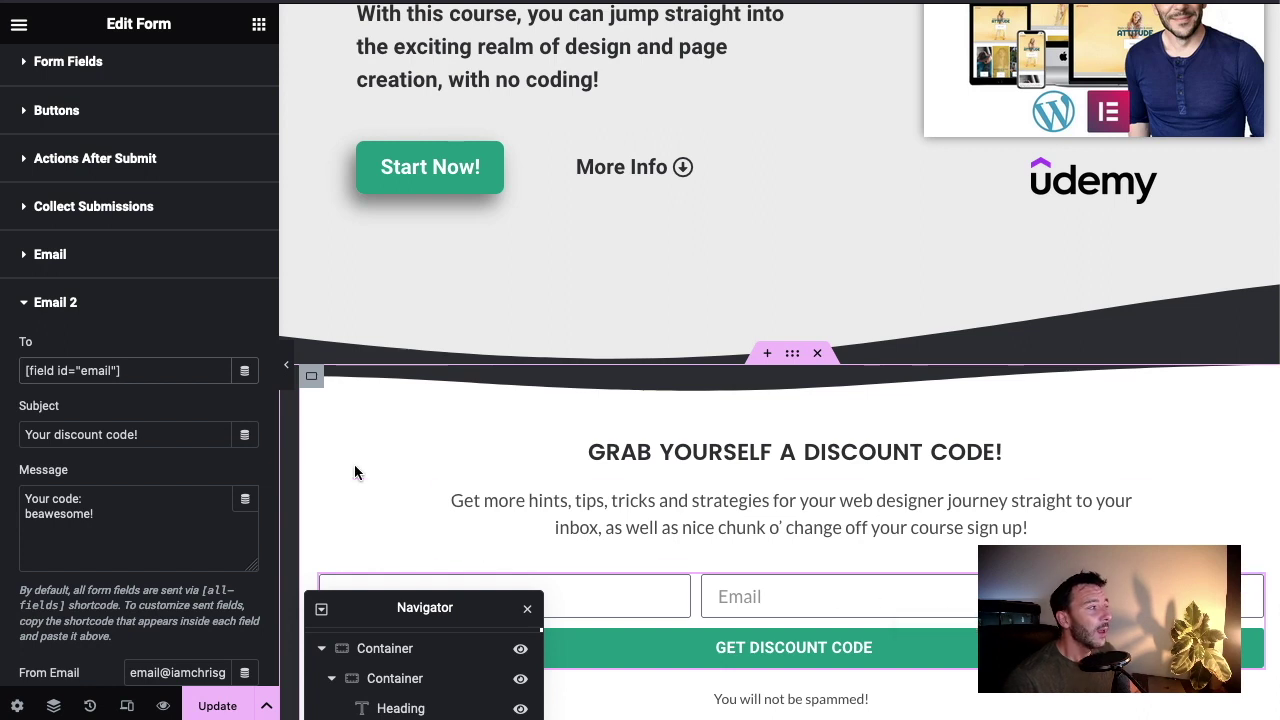
click(27, 304)
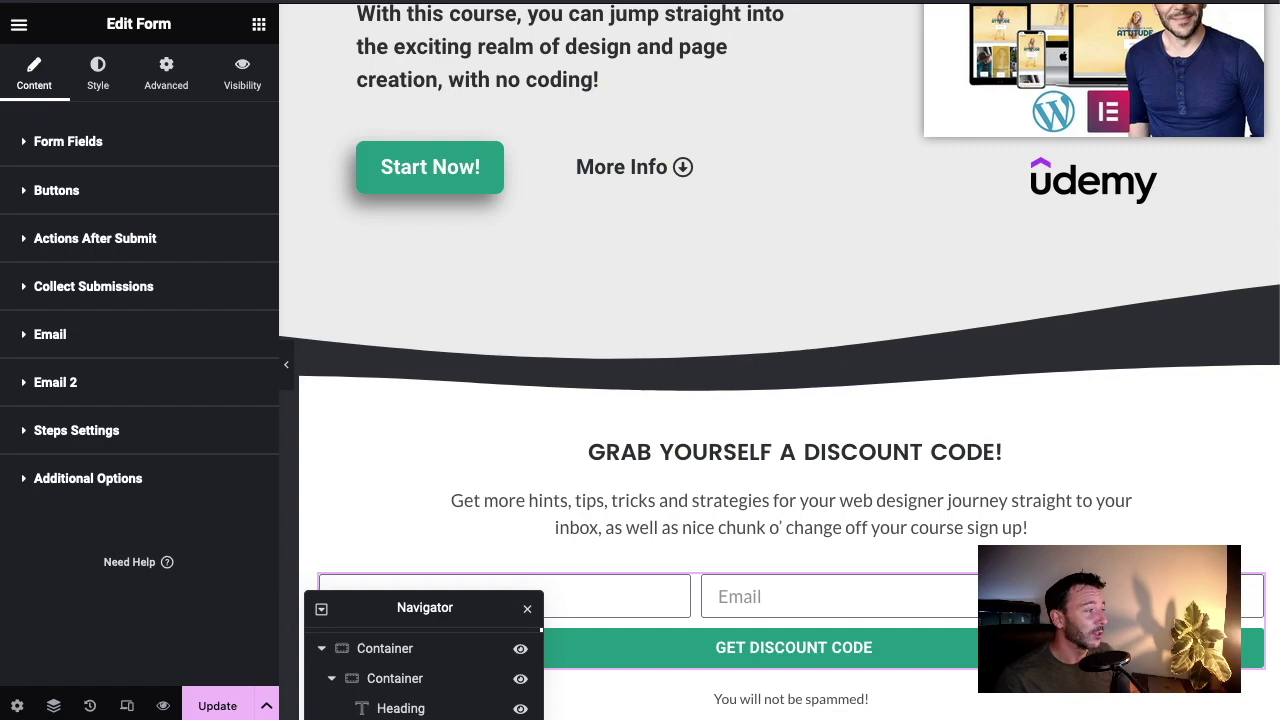
click(217, 706)
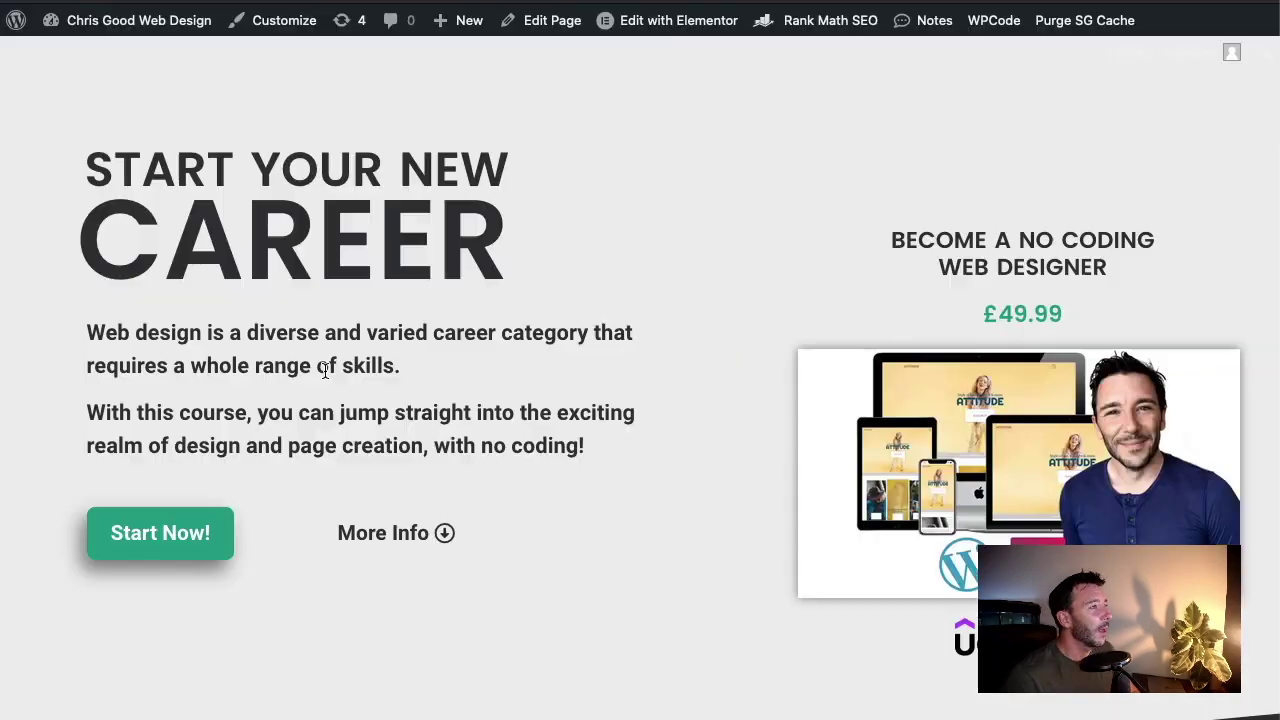
- Submit the live page's discount code form with the name "Dude" and a test email address, and open the received email in Webmail
scroll(829, 320, down, 5)
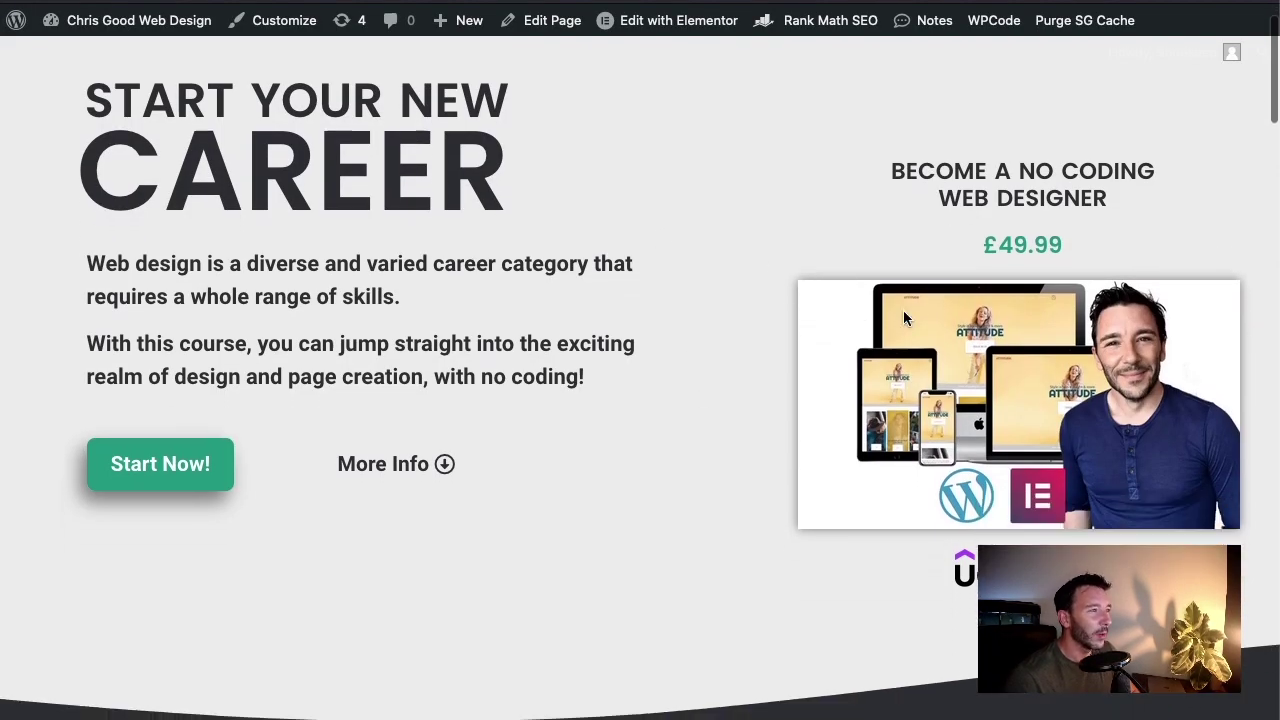
scroll(583, 389, down, 3)
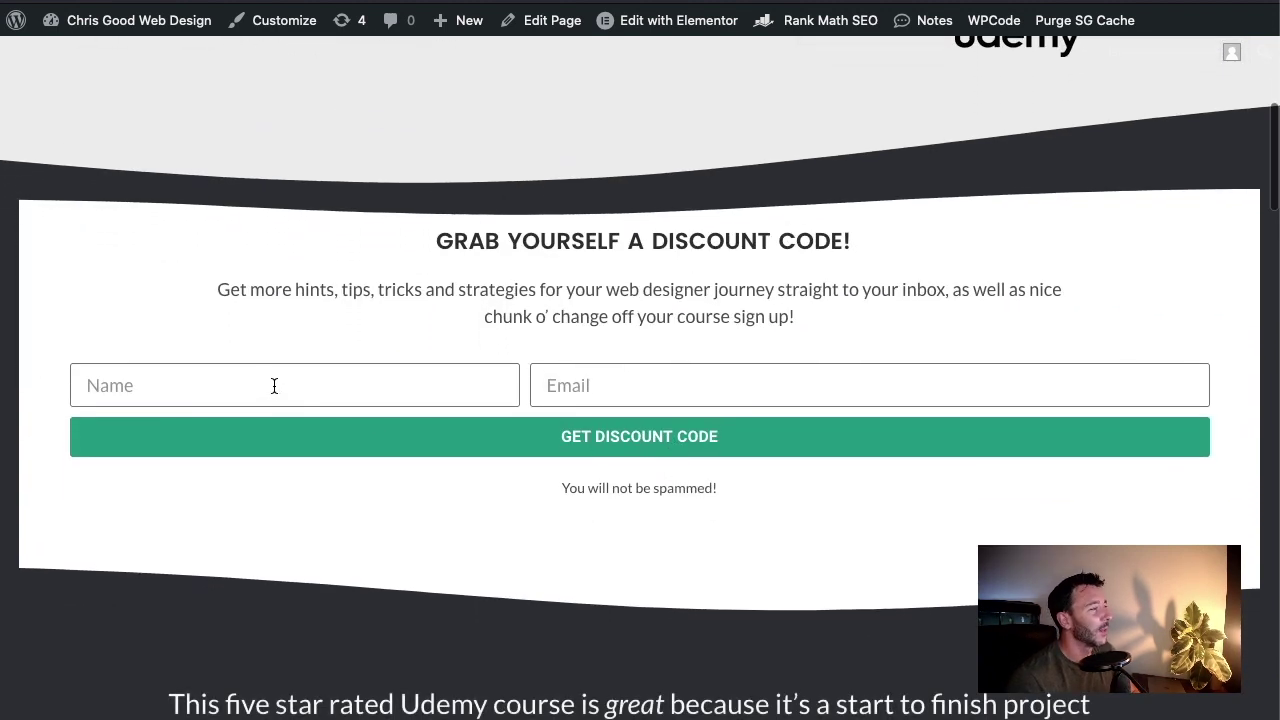
click(274, 386)
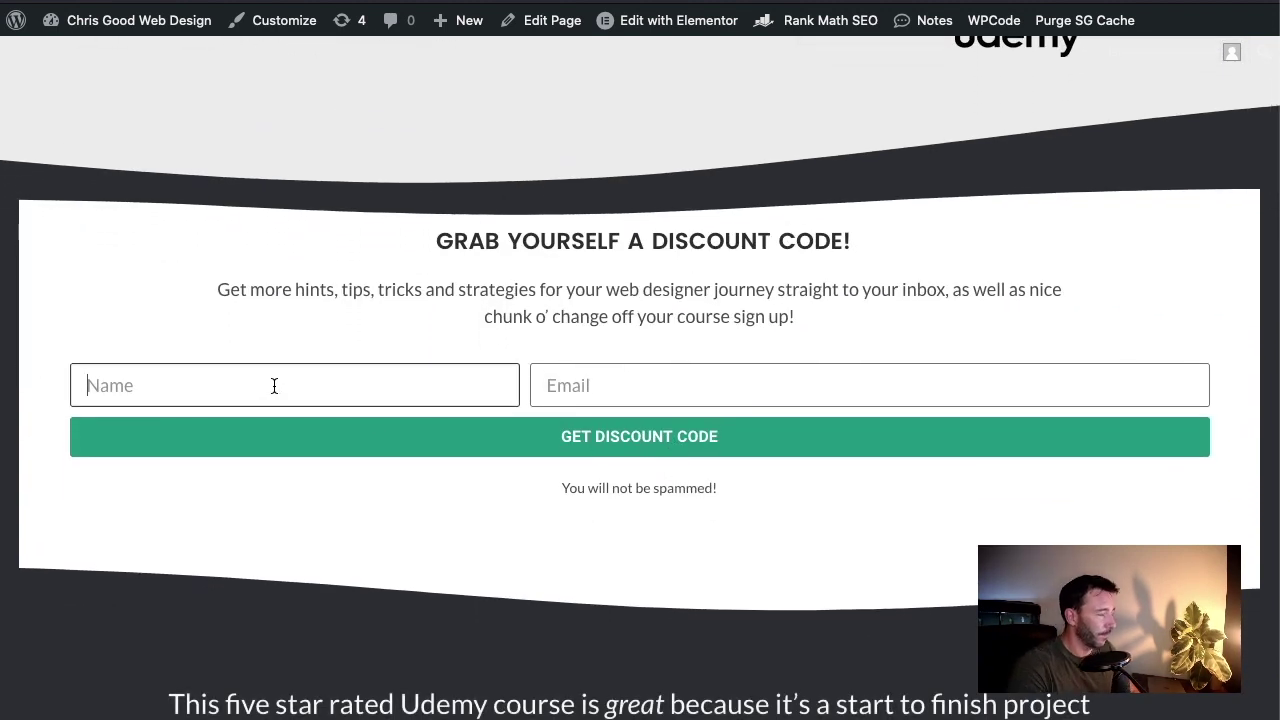
text(Dude)
click(657, 392)
key(ctrl+v)
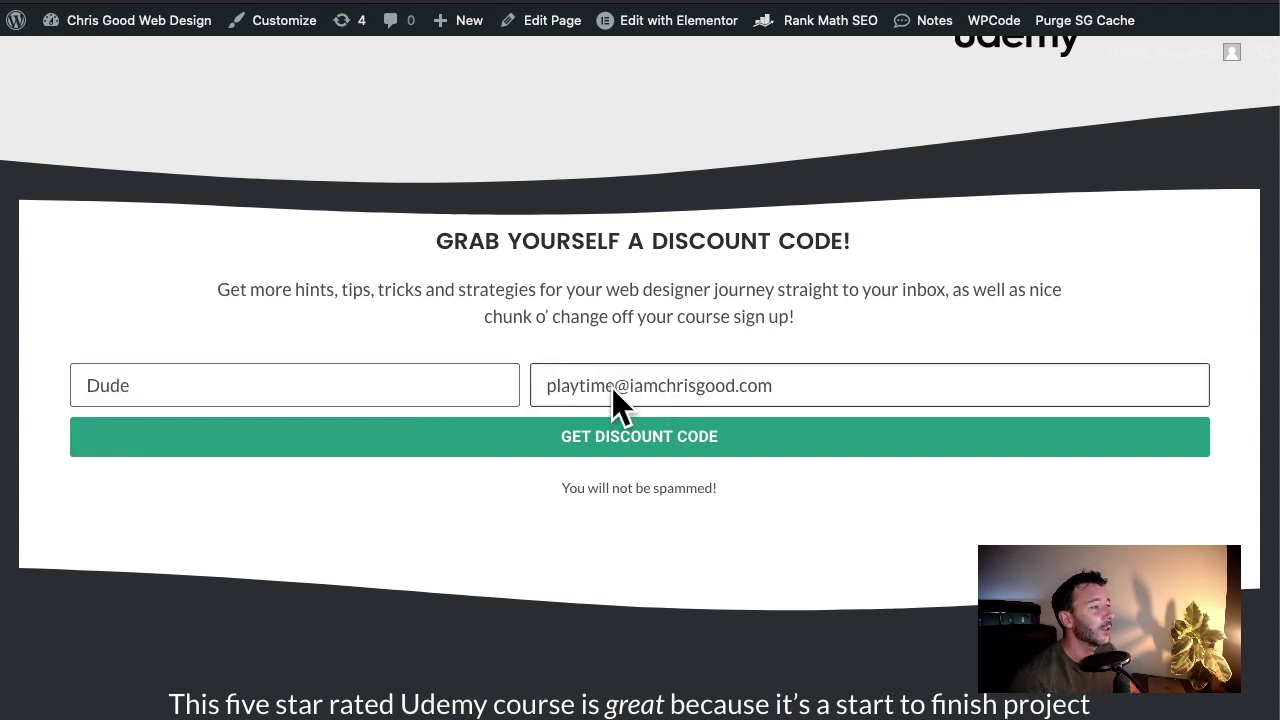
click(598, 453)
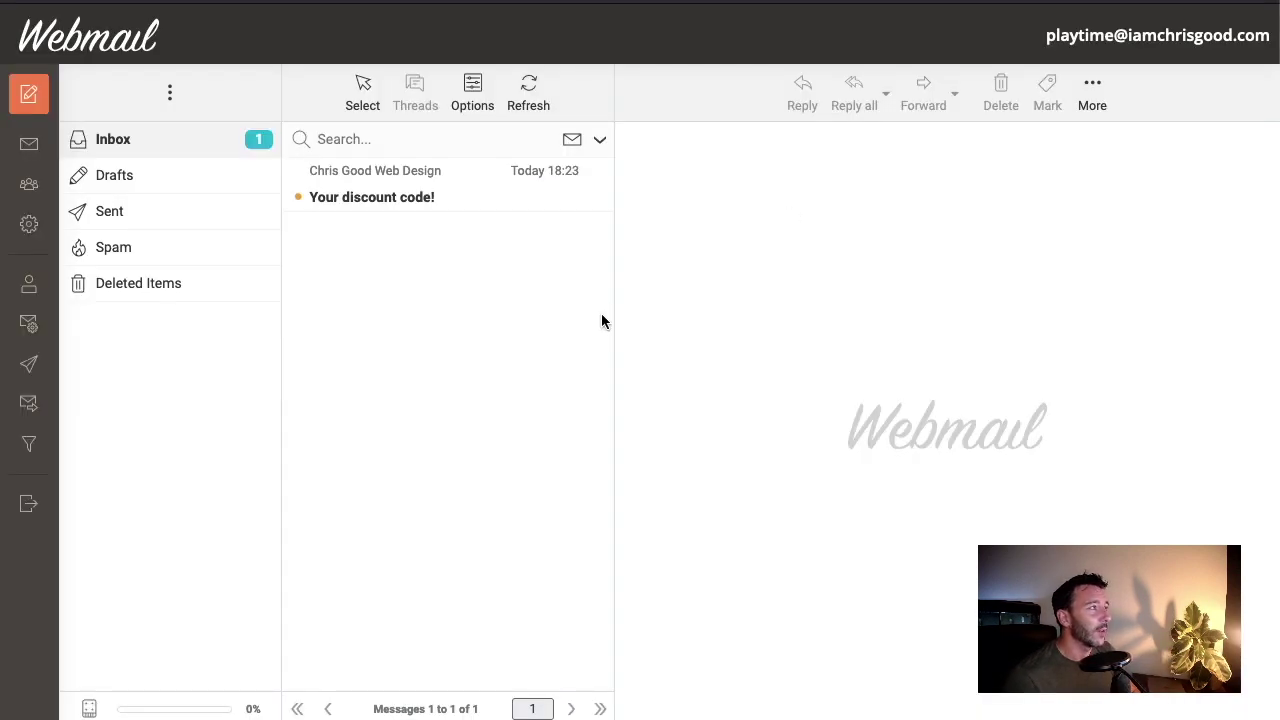
click(397, 199)
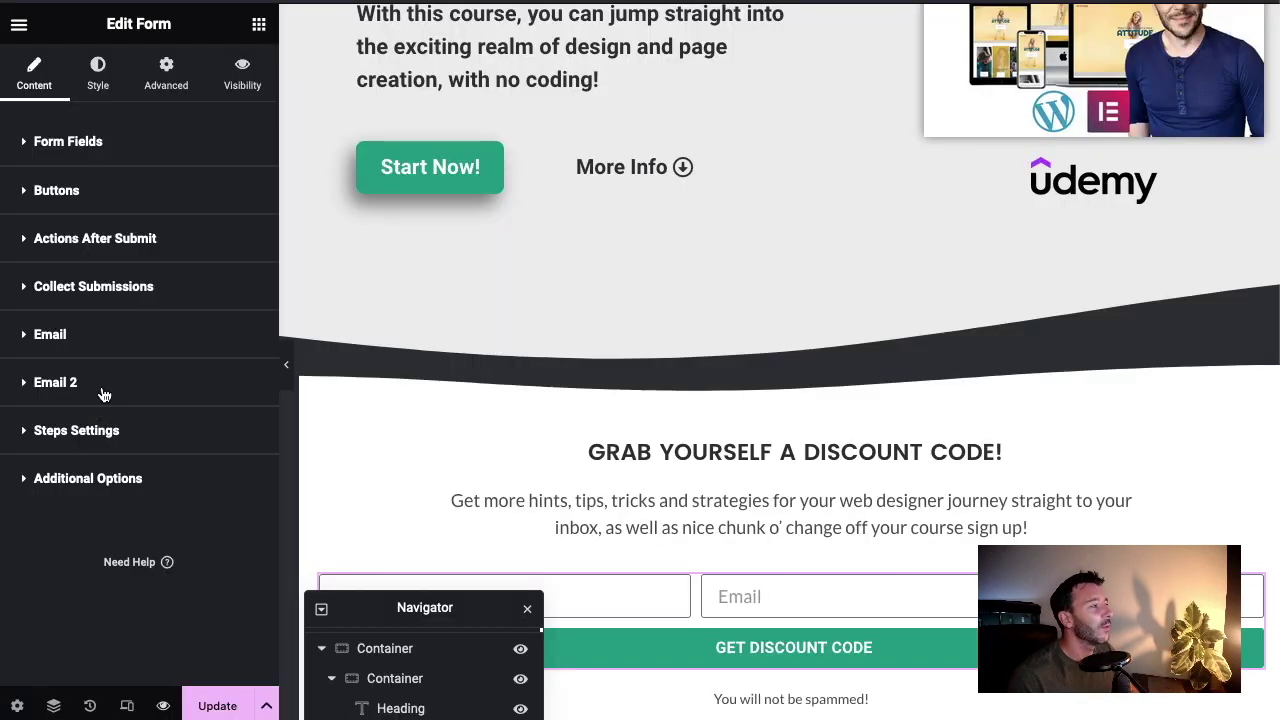
- Add the heading "<h2>HI</h2>" above the code text in the form's Email 2 message, separated by a blank line
click(104, 394)
scroll(129, 617, down, 1)
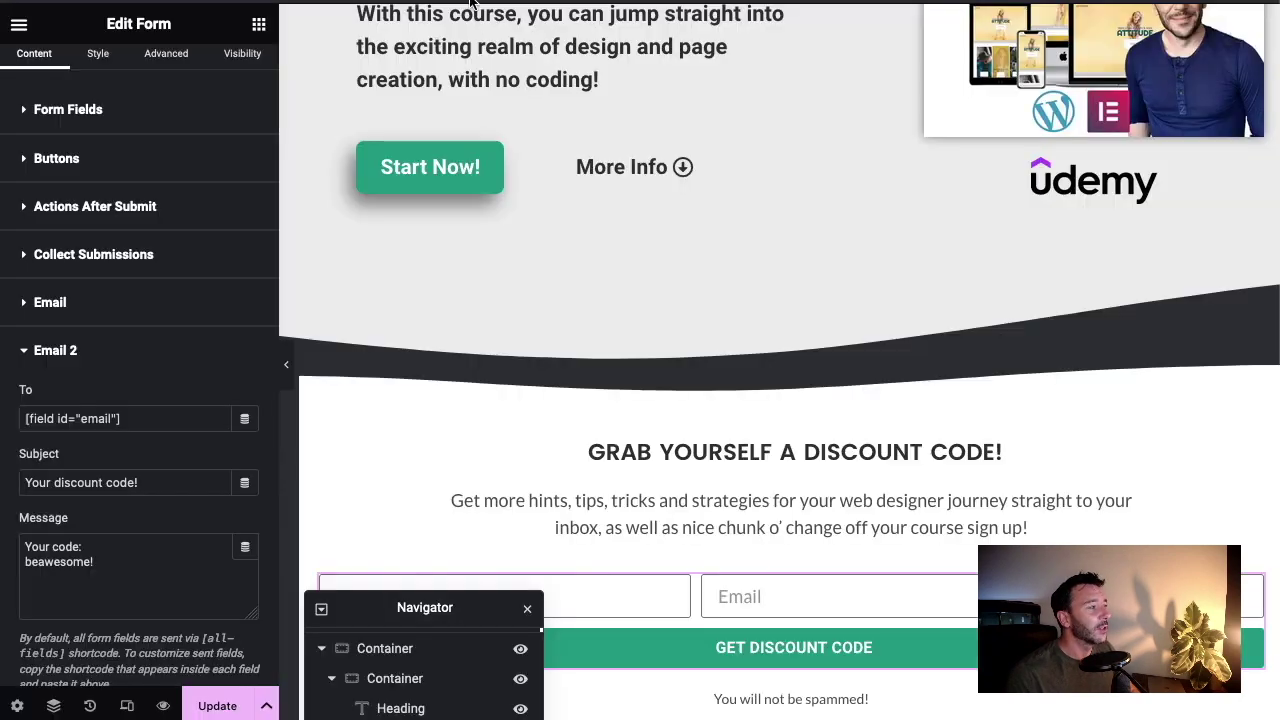
scroll(150, 525, down, 5)
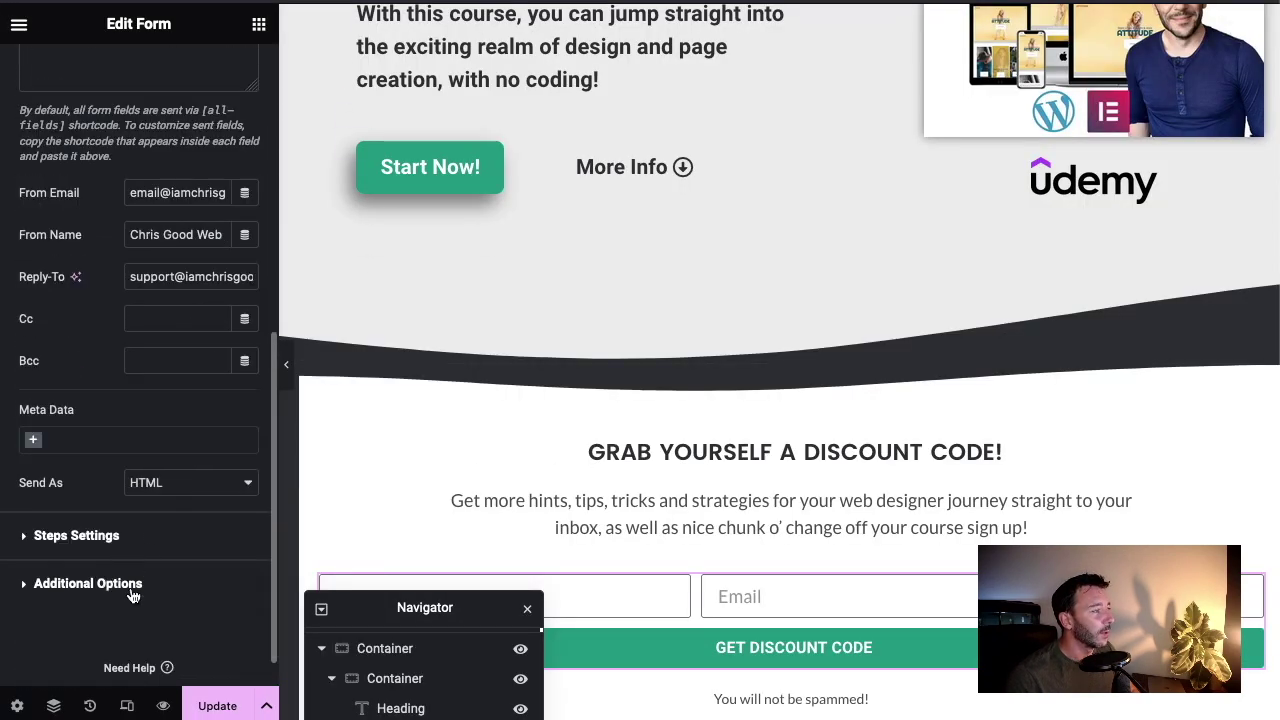
scroll(100, 530, up, 1)
scroll(97, 530, up, 4)
scroll(91, 398, down, 1)
click(25, 338)
key(Return)
key(Return)
key(Up)
key(Up)
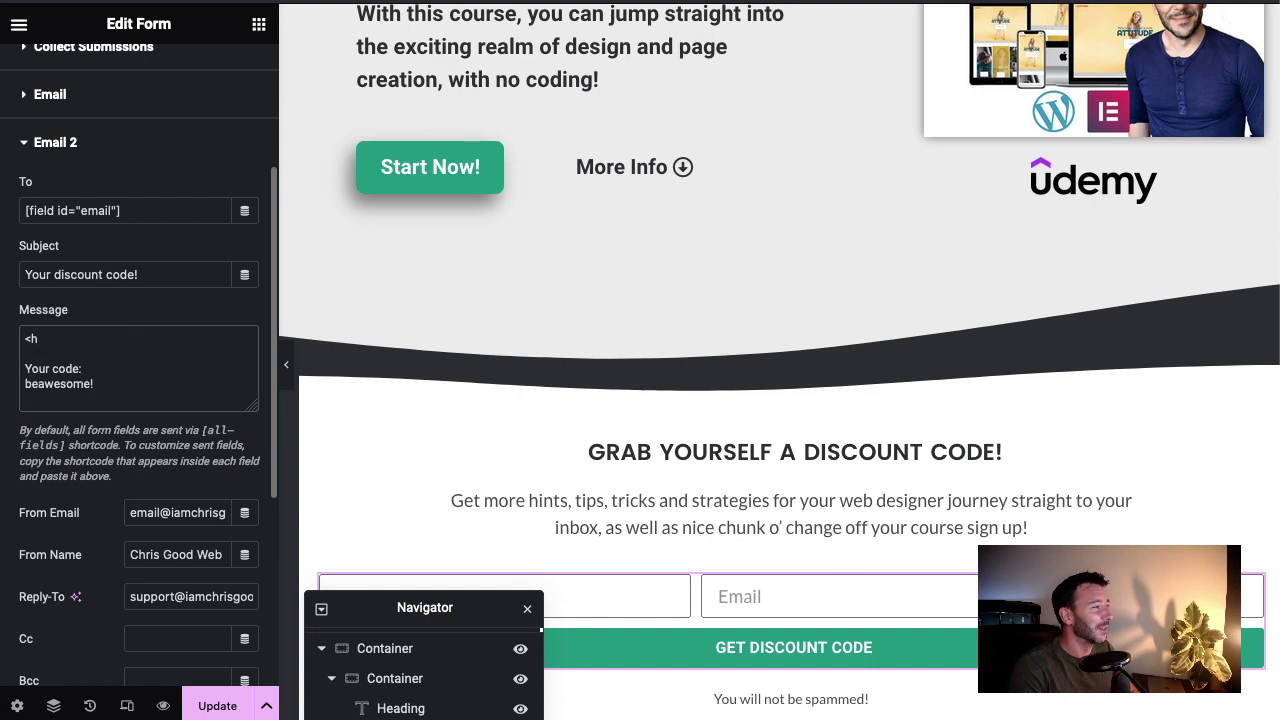
text(<h2>Hi)
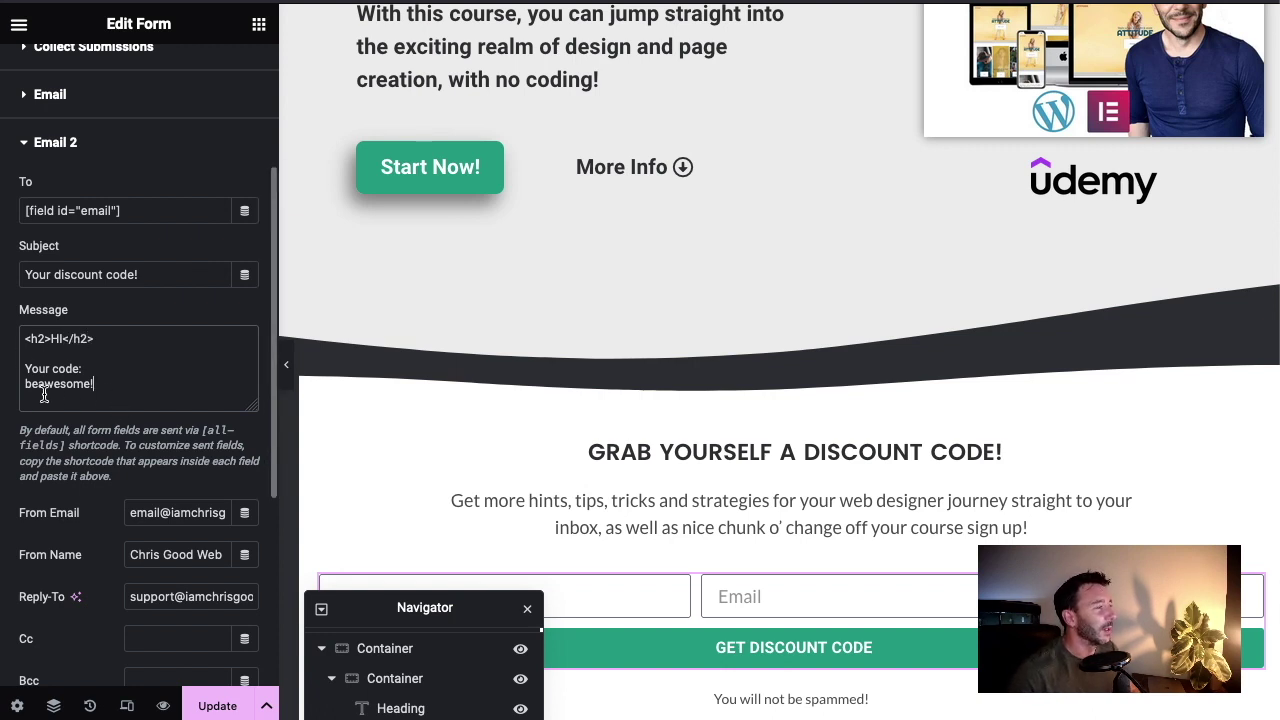
- Wrap "beawesome!" in the Email 2 message in an h2 tag with style="color=green"
text(<h2 style="color=green">)
key(End)
text(</h2>)
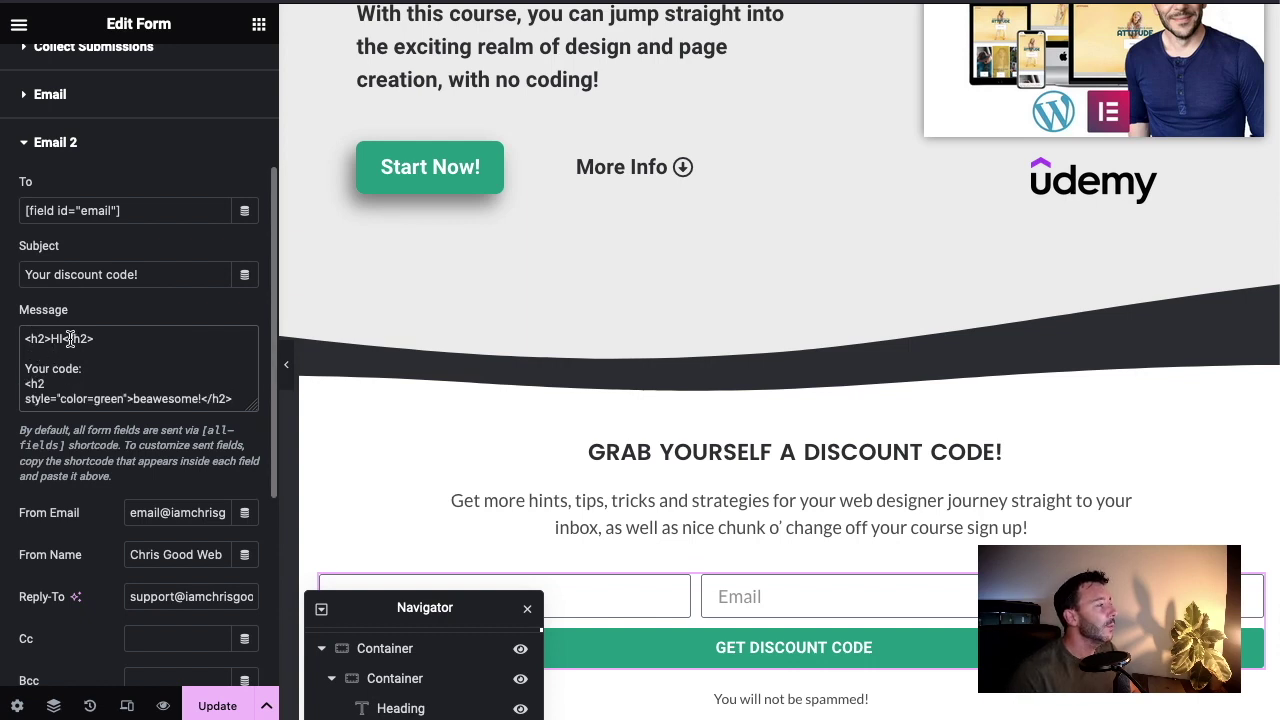
- Copy the shortcode of the form's Name field from its advanced settings
scroll(67, 373, up, 5)
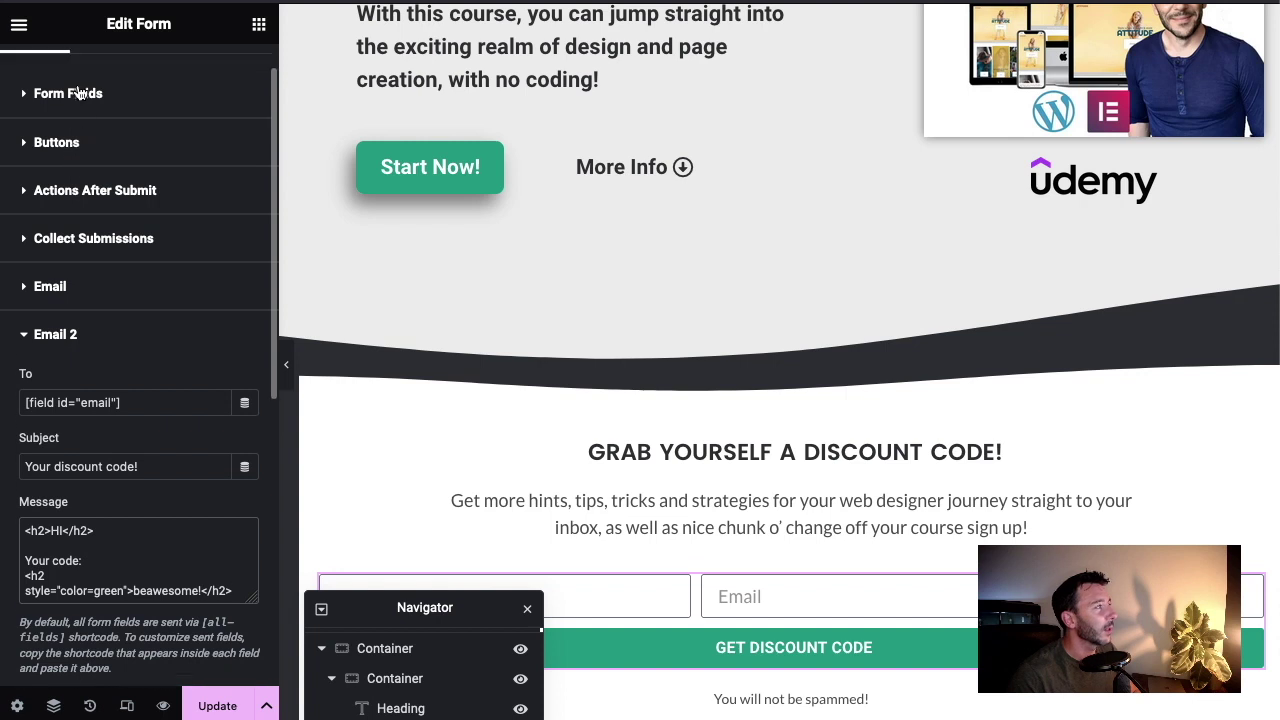
click(75, 92)
click(84, 265)
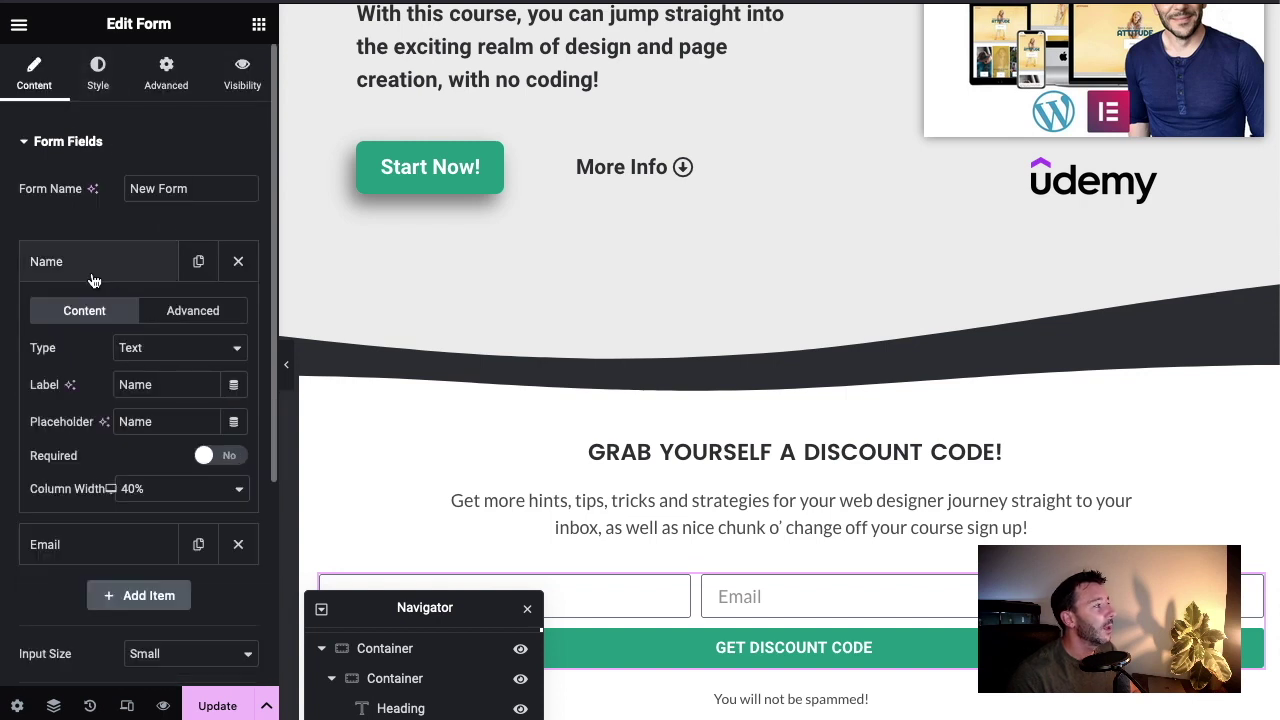
click(163, 313)
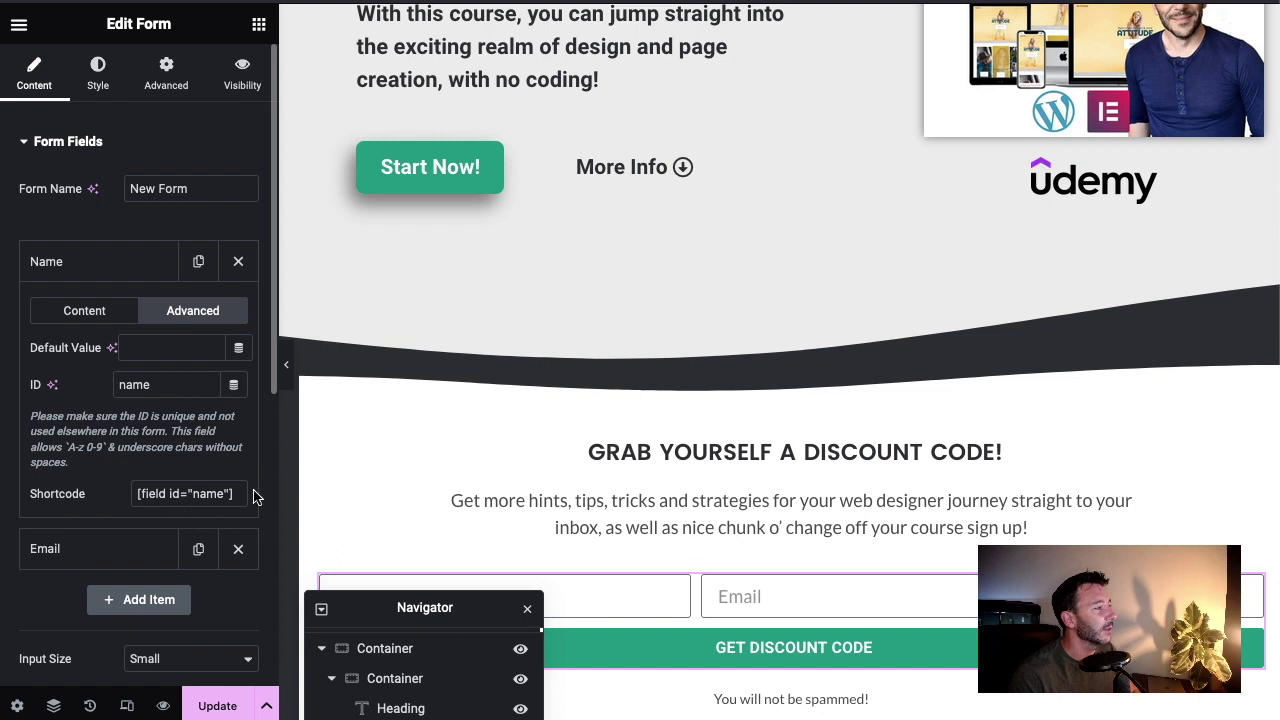
click(241, 493)
key(ctrl+c)
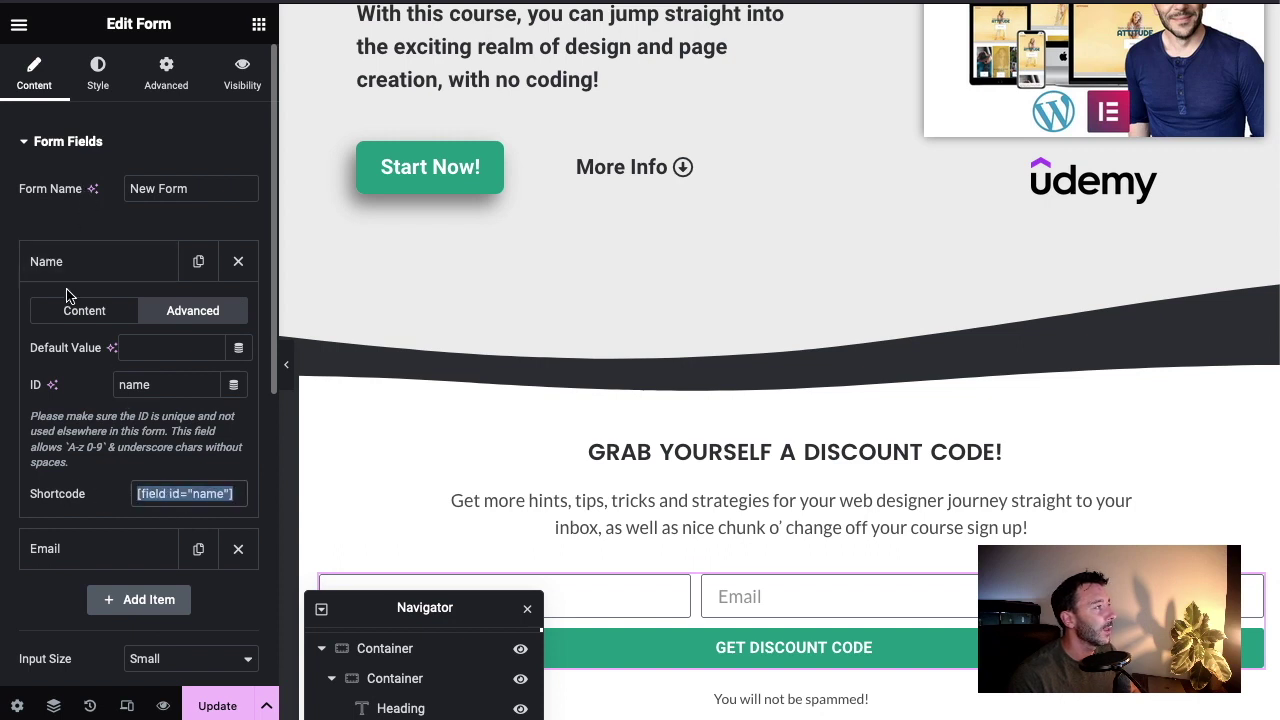
- Insert [field id="name"] after "HI" in the heading of the Email 2 message
scroll(105, 416, down, 4)
scroll(100, 470, down, 2)
click(103, 491)
scroll(165, 410, down, 1)
scroll(165, 416, down, 1)
click(64, 402)
key(ctrl+v)
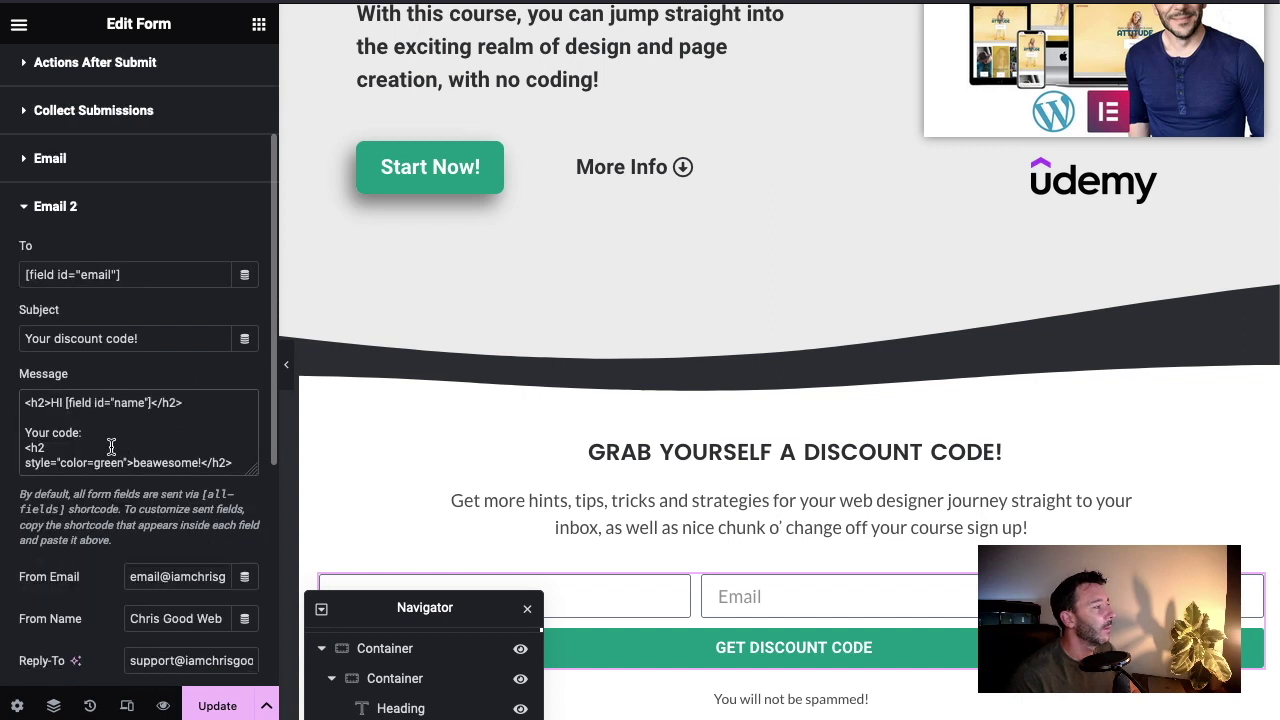
scroll(108, 428, down, 1)
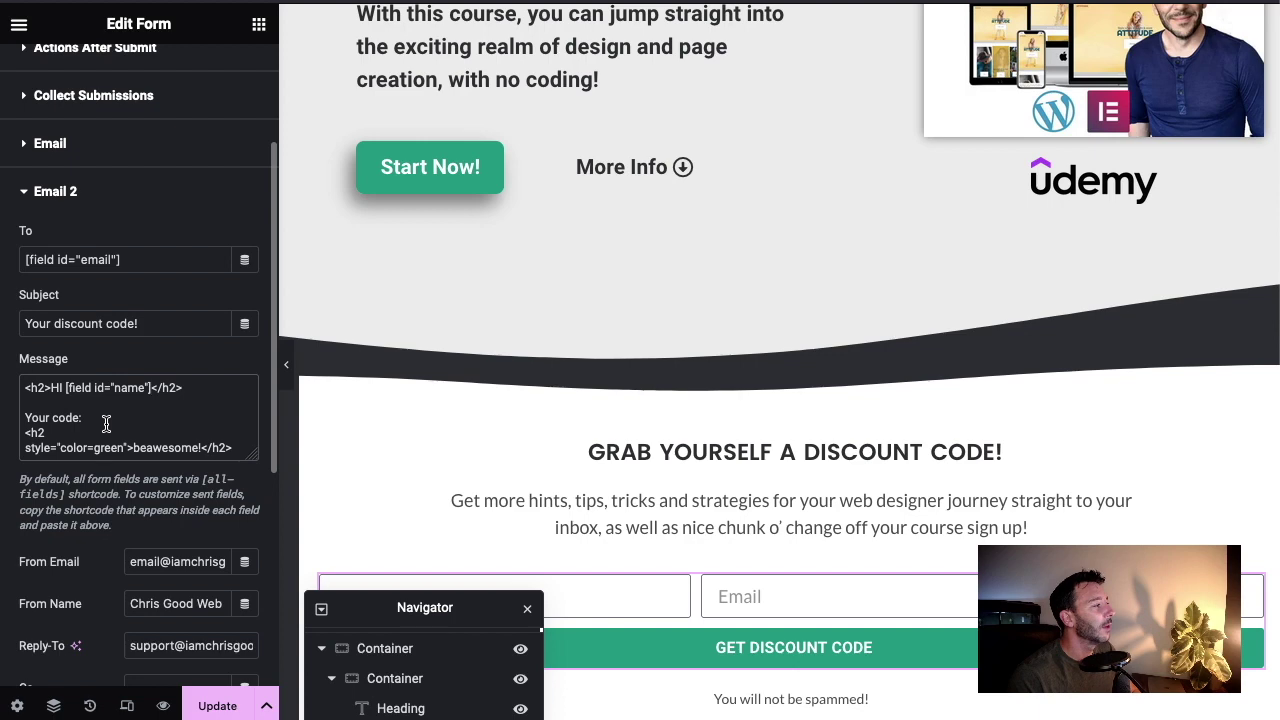
scroll(106, 424, down, 1)
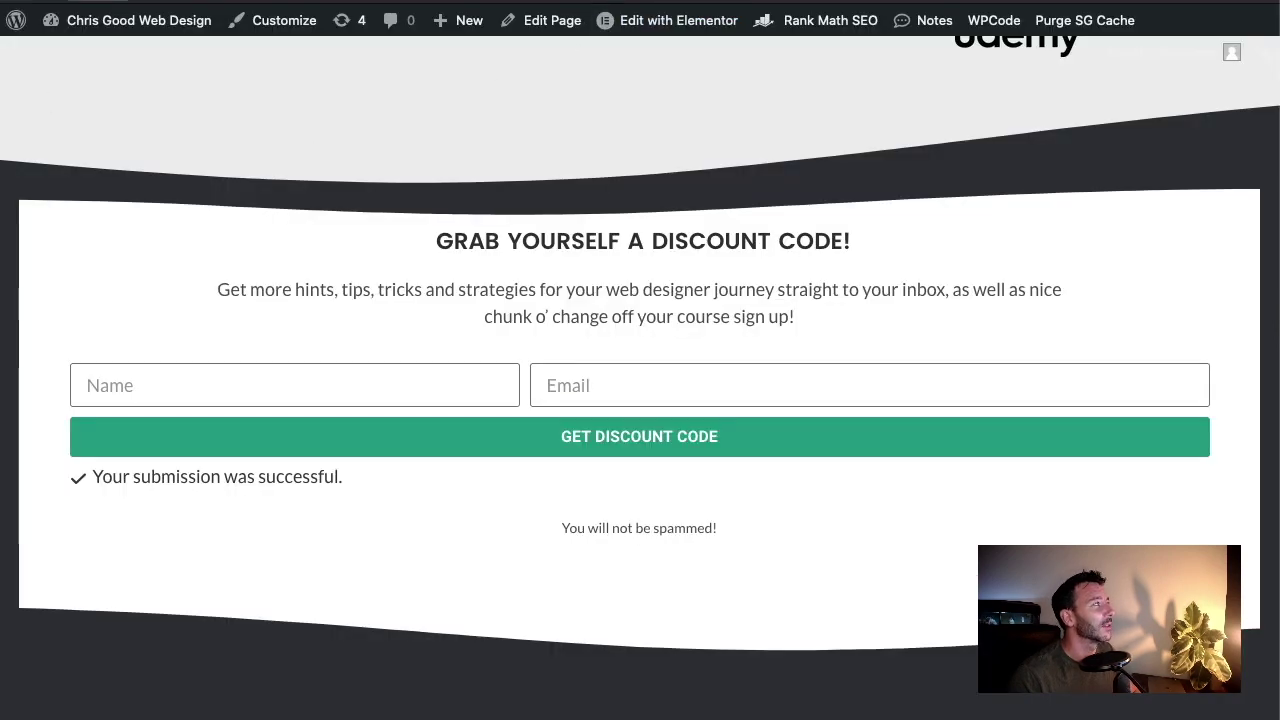
- Submit the live discount code form with a test name and email address, and open the received discount code email in the webmail inbox
scroll(700, 363, up, 2)
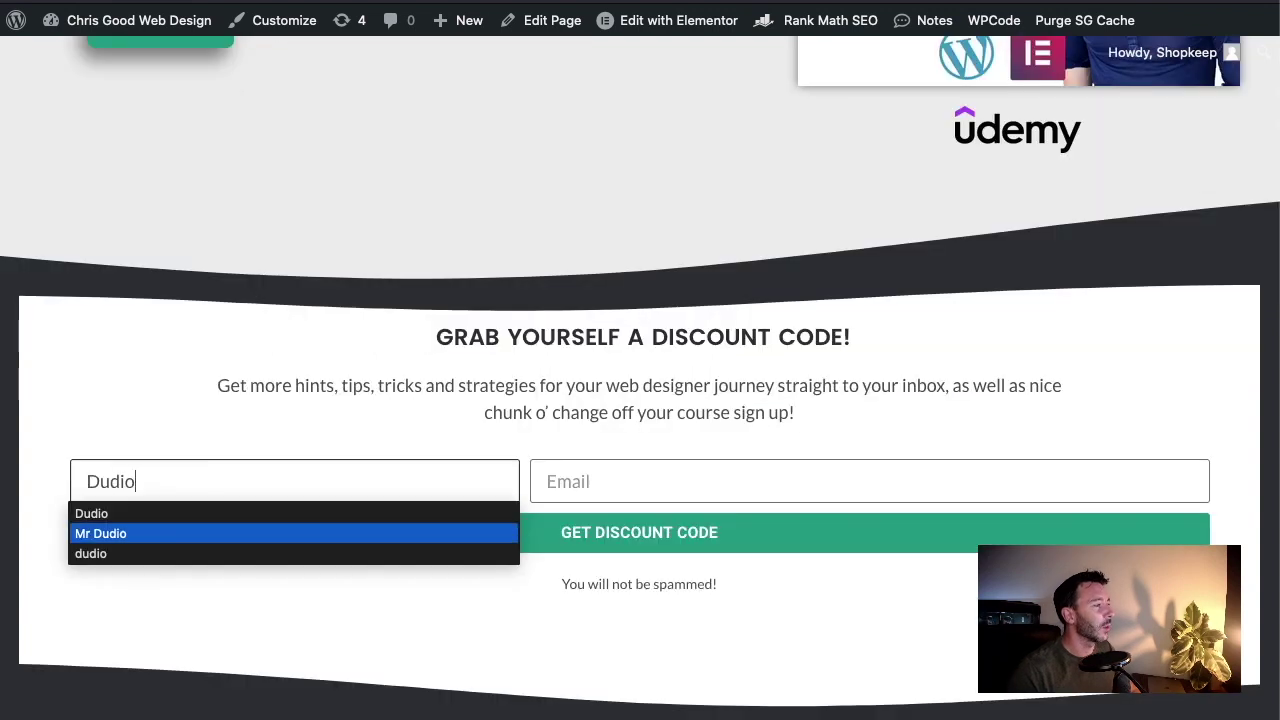
key(Return)
key(Tab)
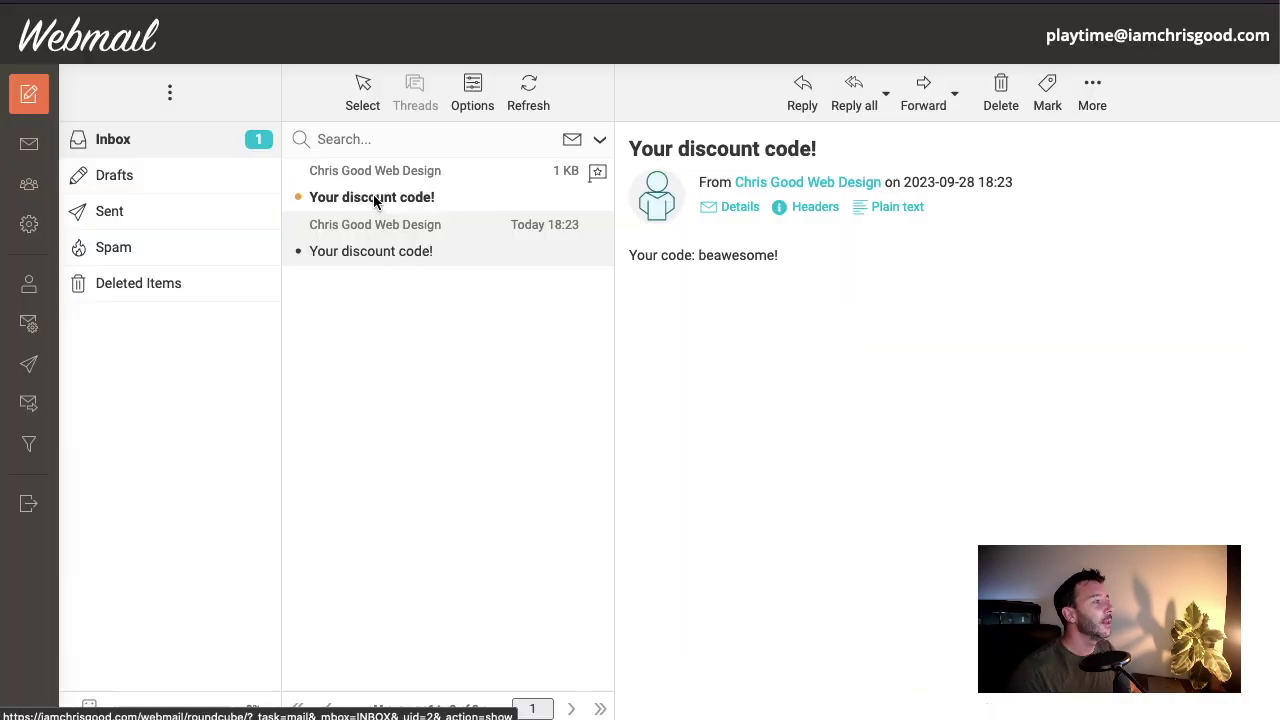
click(371, 197)
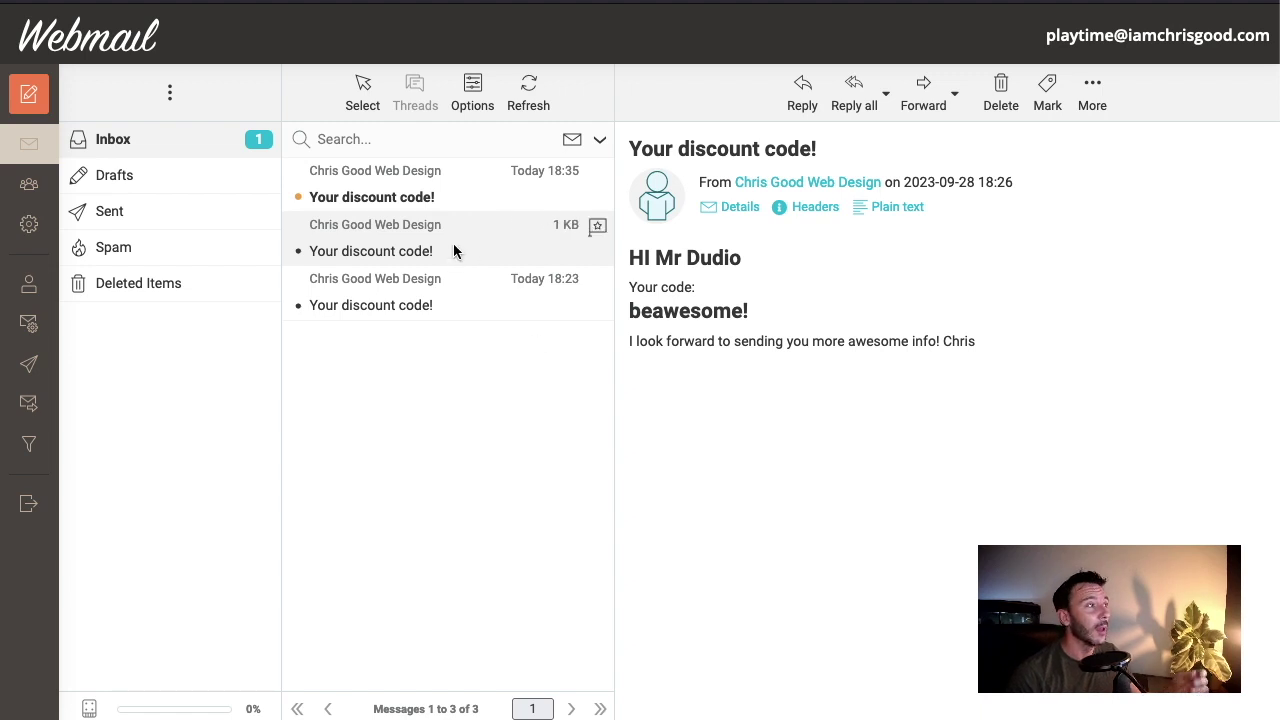
- Open the newest "Your discount code!" email, allow its remote resources, and review the message from greeting to signature
click(429, 203)
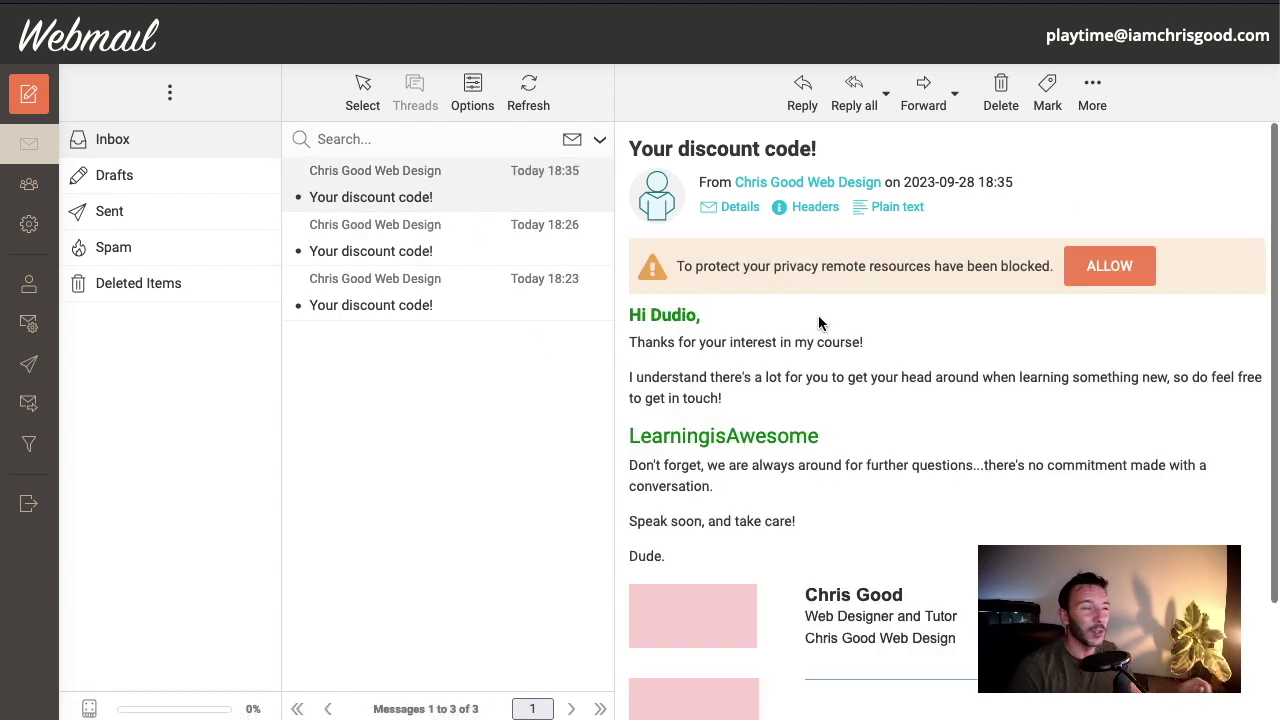
scroll(805, 395, down, 1)
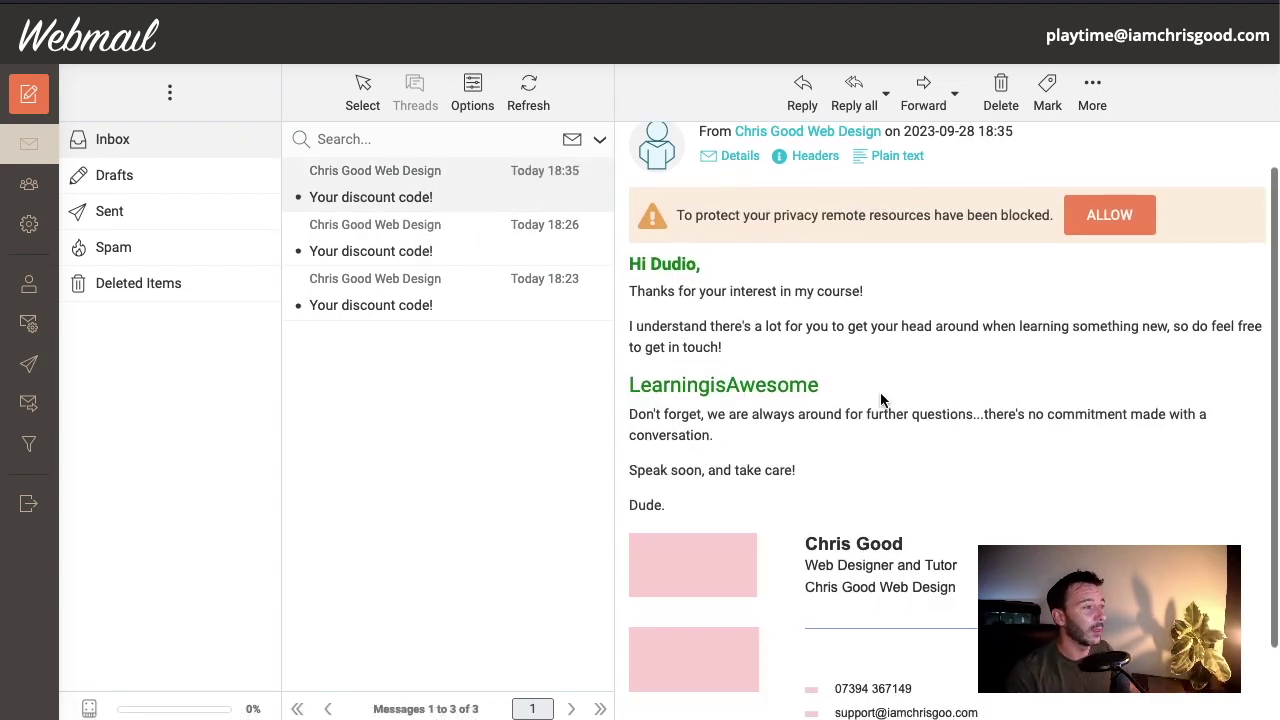
scroll(651, 370, up, 2)
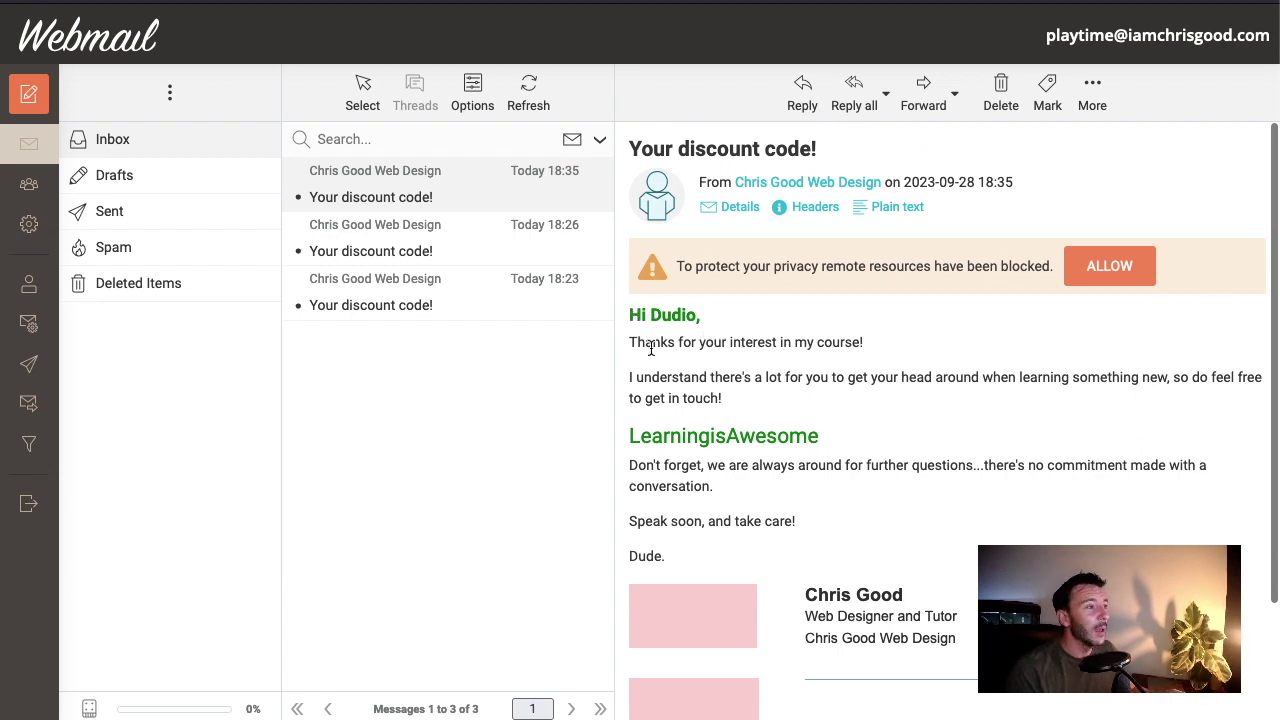
scroll(810, 368, down, 2)
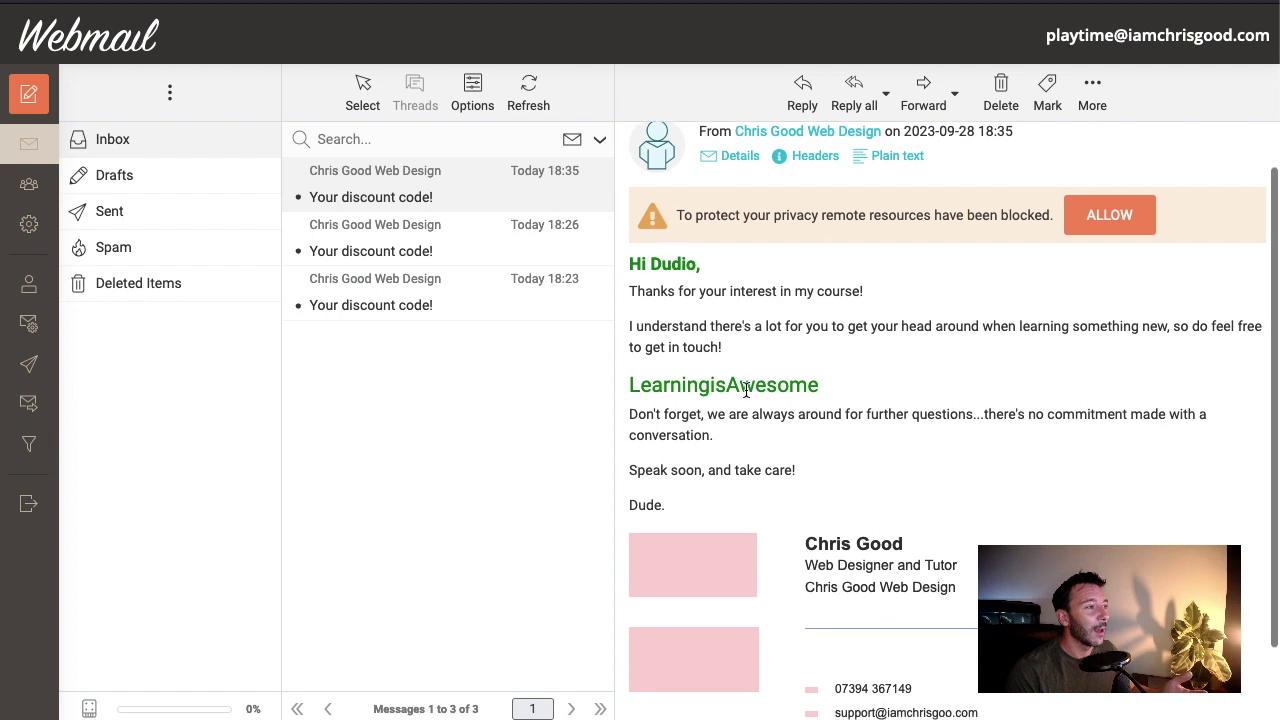
scroll(905, 388, down, 1)
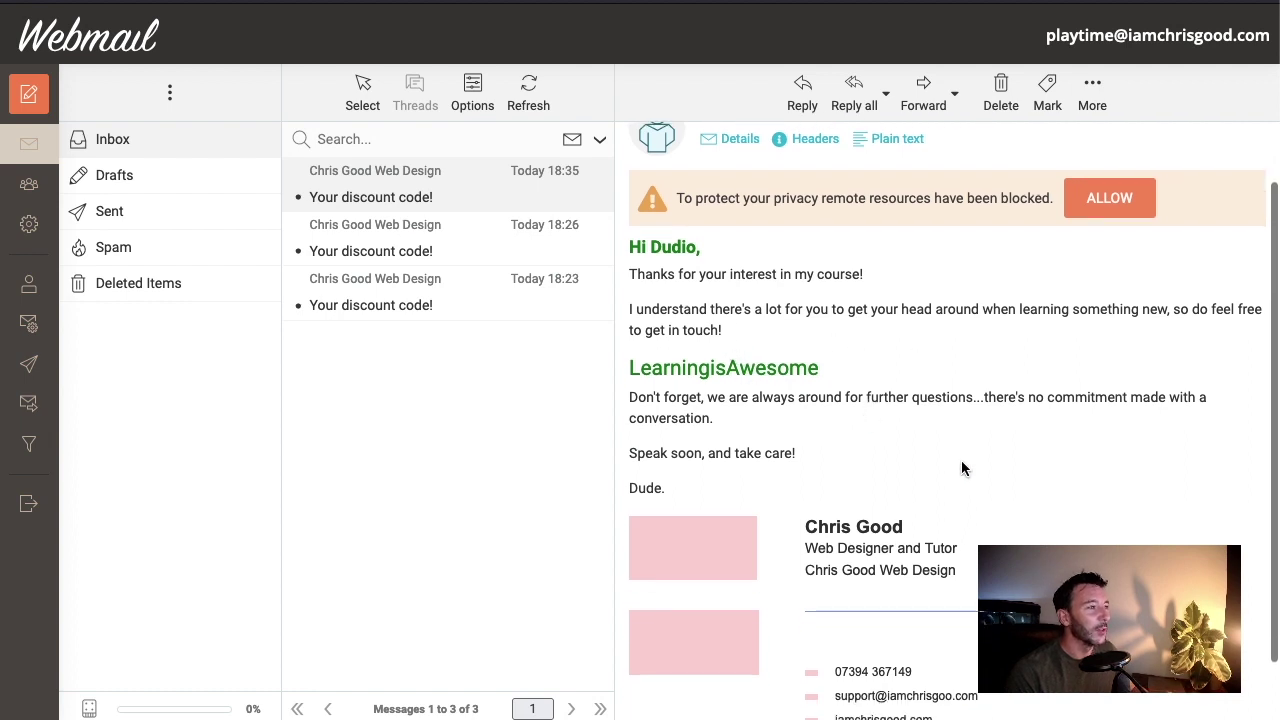
click(1108, 197)
scroll(1026, 360, down, 3)
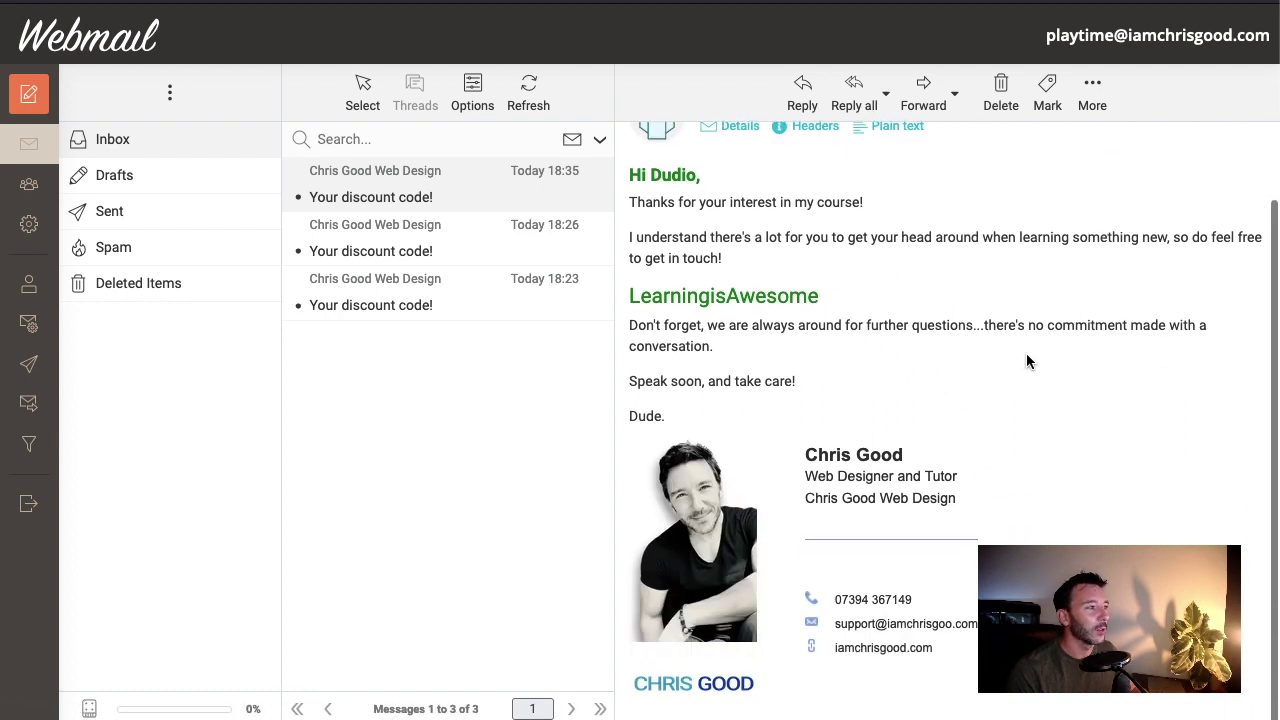
scroll(1029, 237, up, 1)
scroll(668, 577, down, 1)
scroll(713, 412, down, 1)
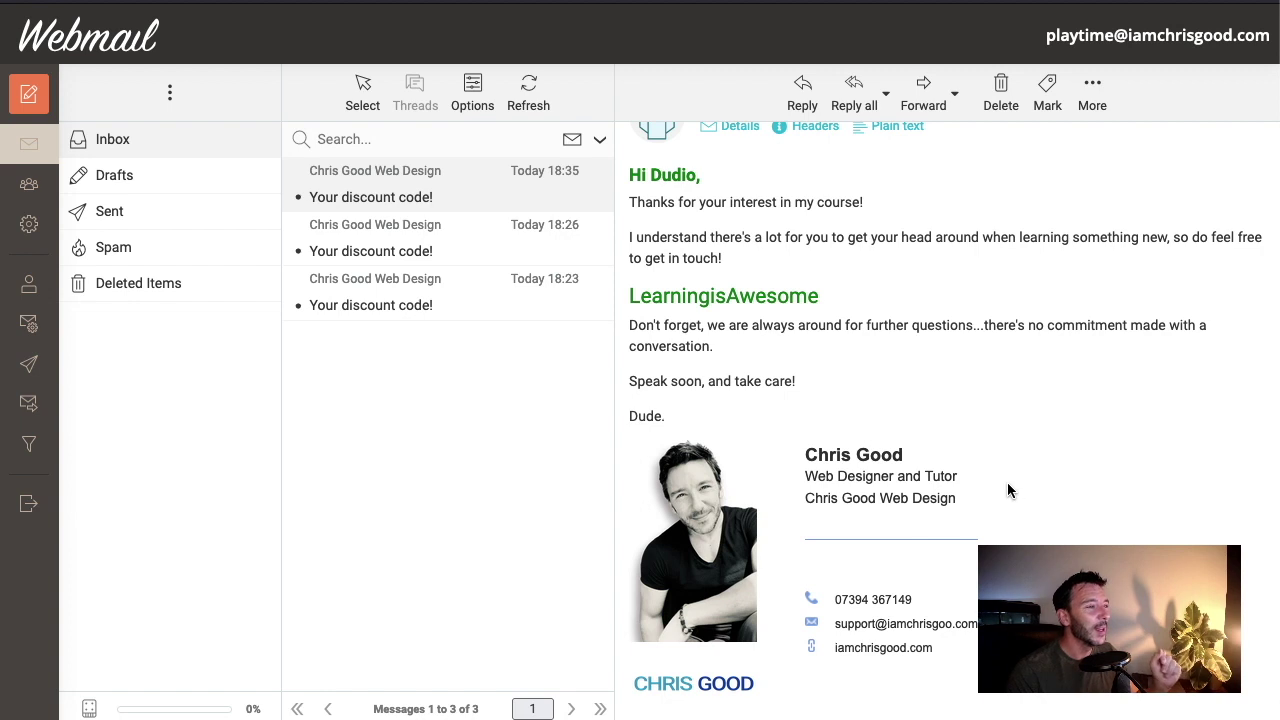
scroll(1008, 490, up, 1)
scroll(760, 360, up, 3)
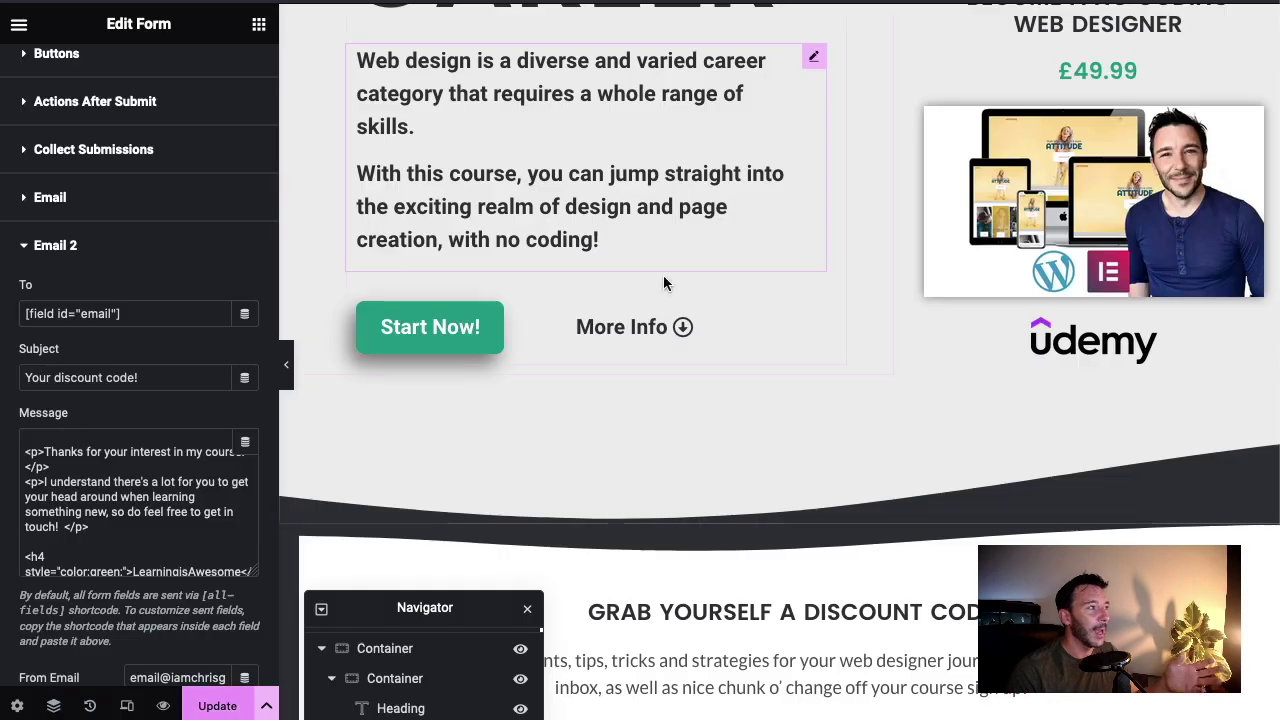
scroll(680, 290, up, 2)
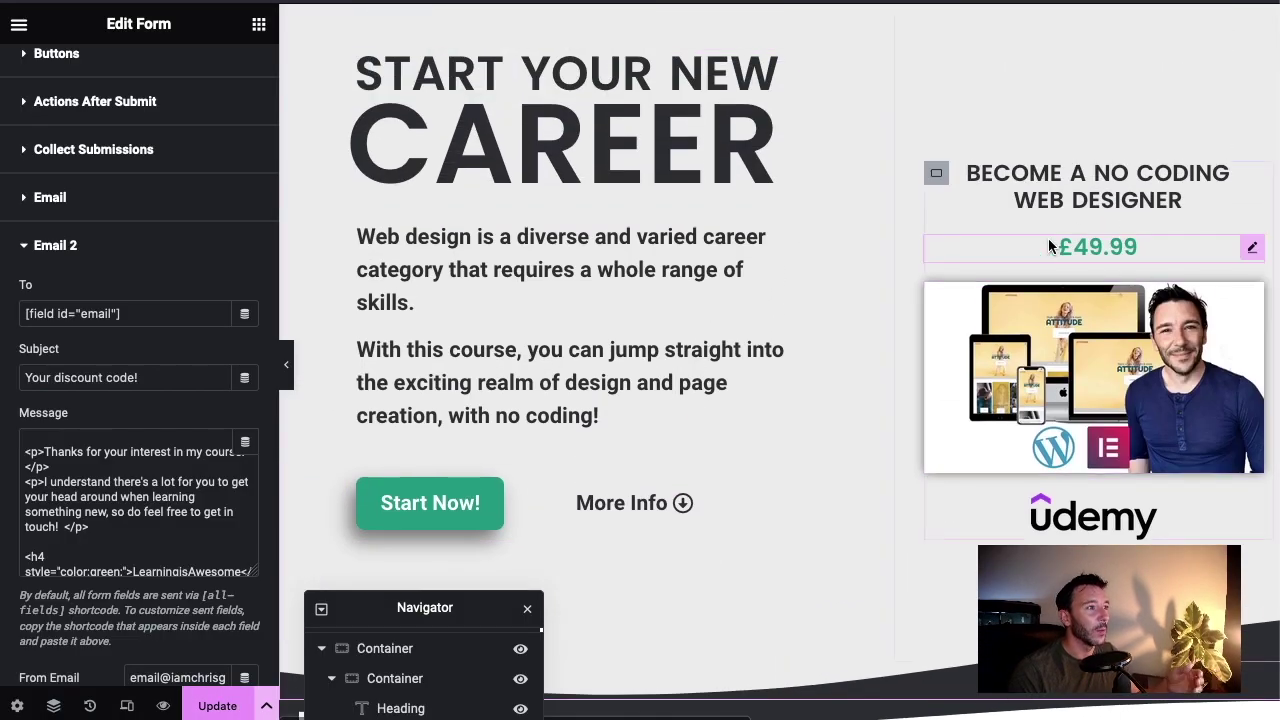
scroll(1073, 235, down, 2)
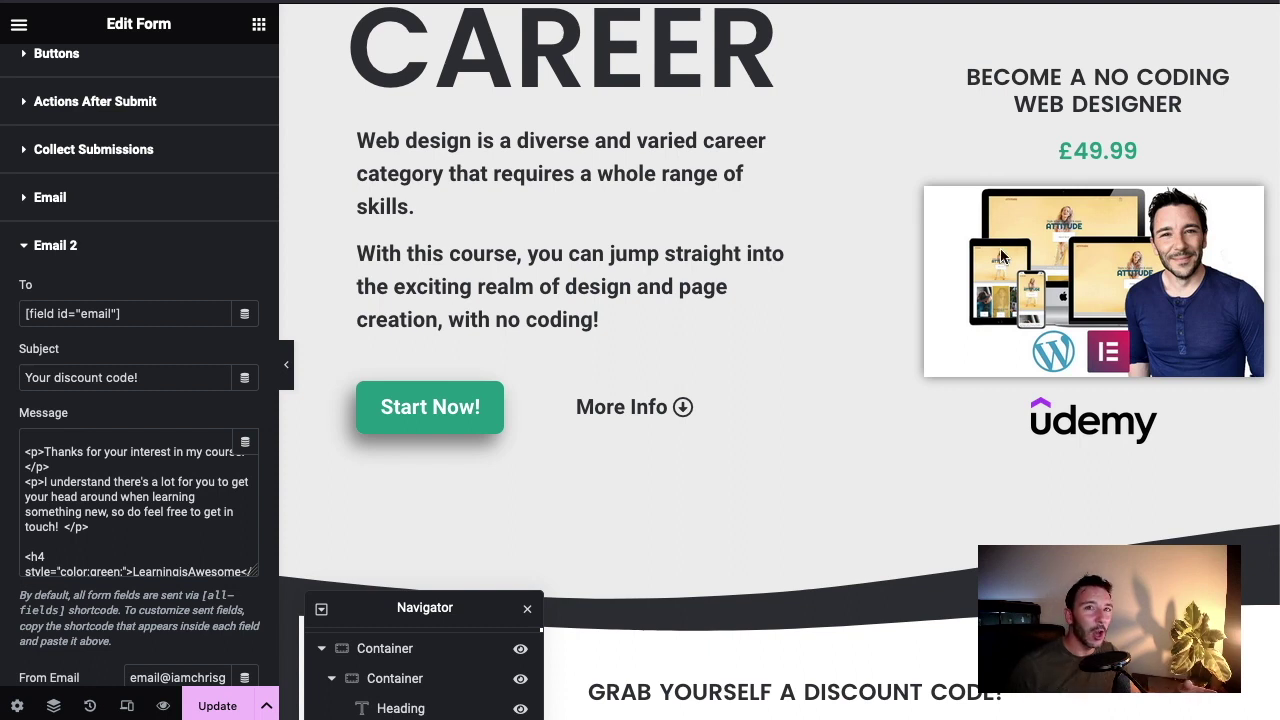
scroll(791, 251, up, 3)
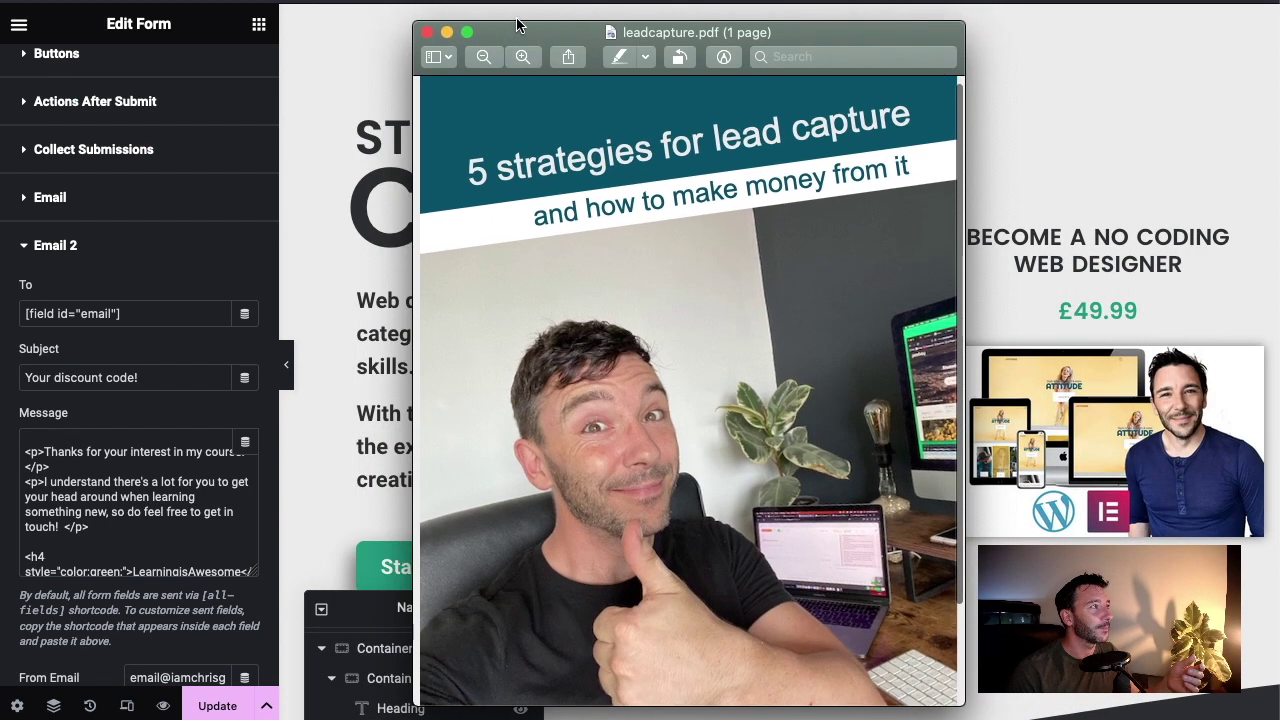
- Look through leadcapture.pdf beside the landing page editor and close the document
drag(517, 23, 777, 14)
scroll(678, 530, down, 3)
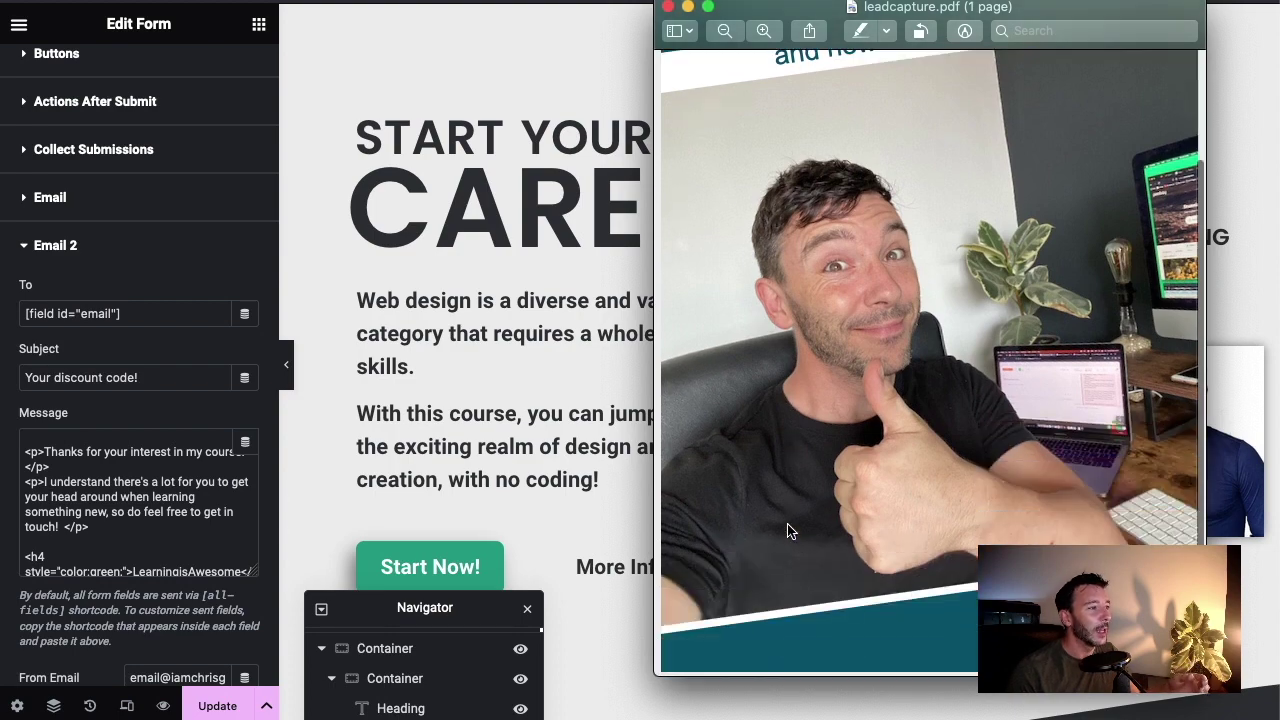
scroll(560, 472, down, 5)
scroll(583, 545, up, 4)
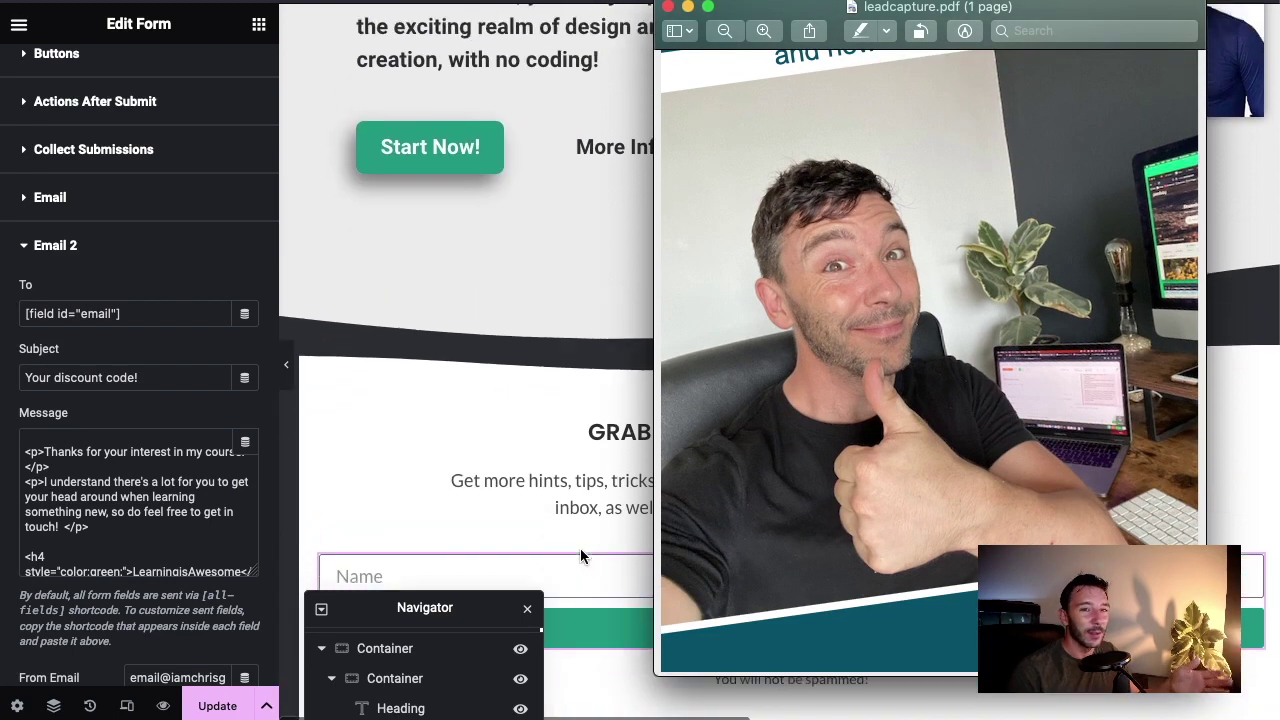
scroll(863, 384, up, 1)
scroll(863, 384, up, 2)
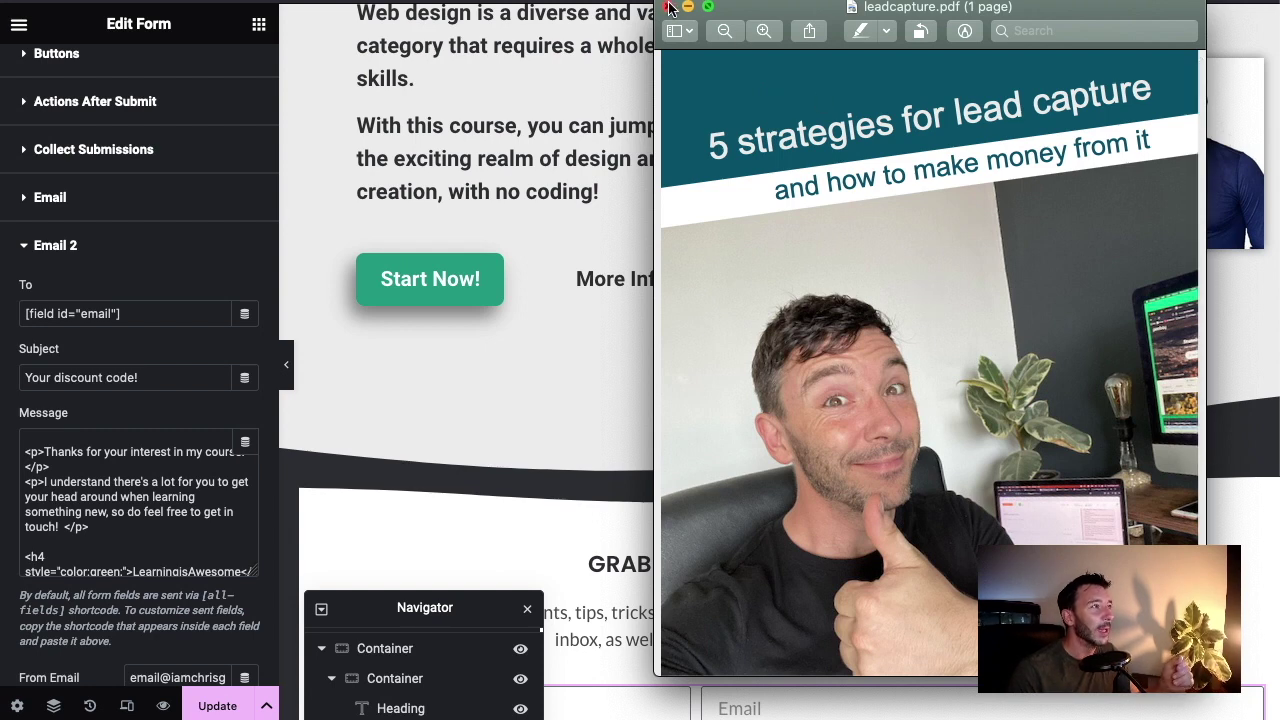
key(super+w)
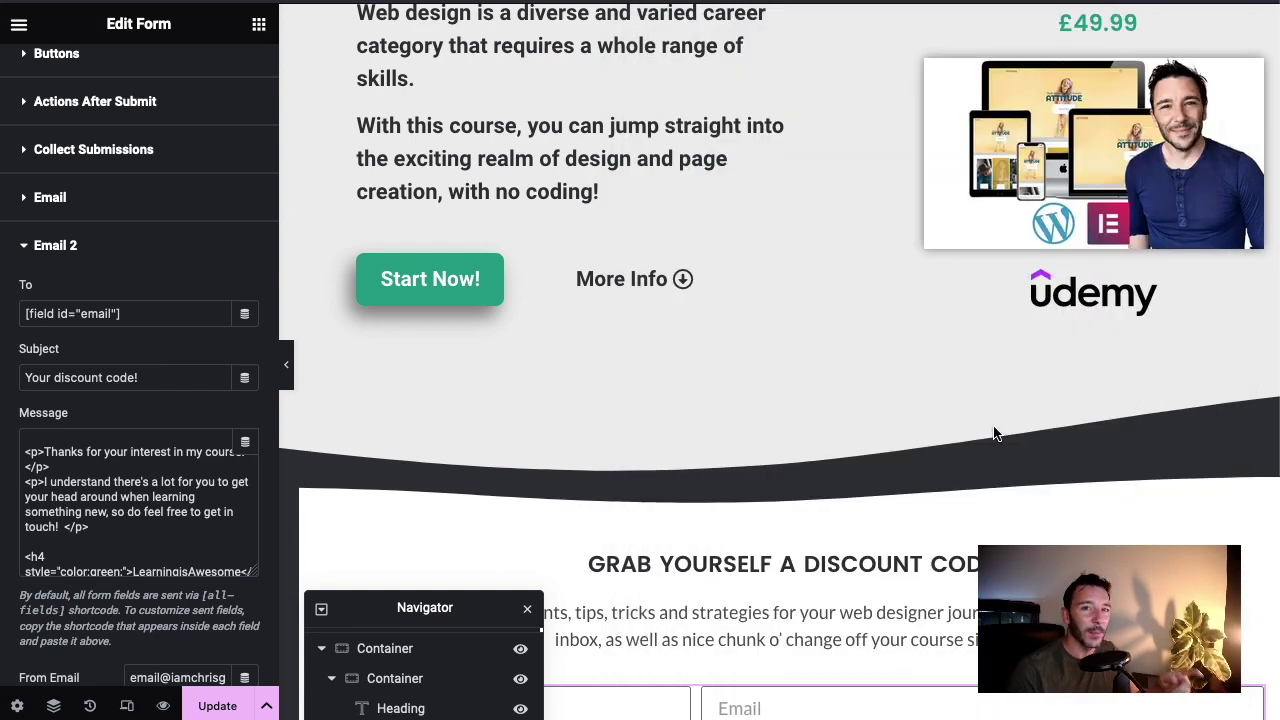
- Copy the file URL of leadcapture.pdf from its attachment details in the WordPress media library
scroll(995, 433, down, 5)
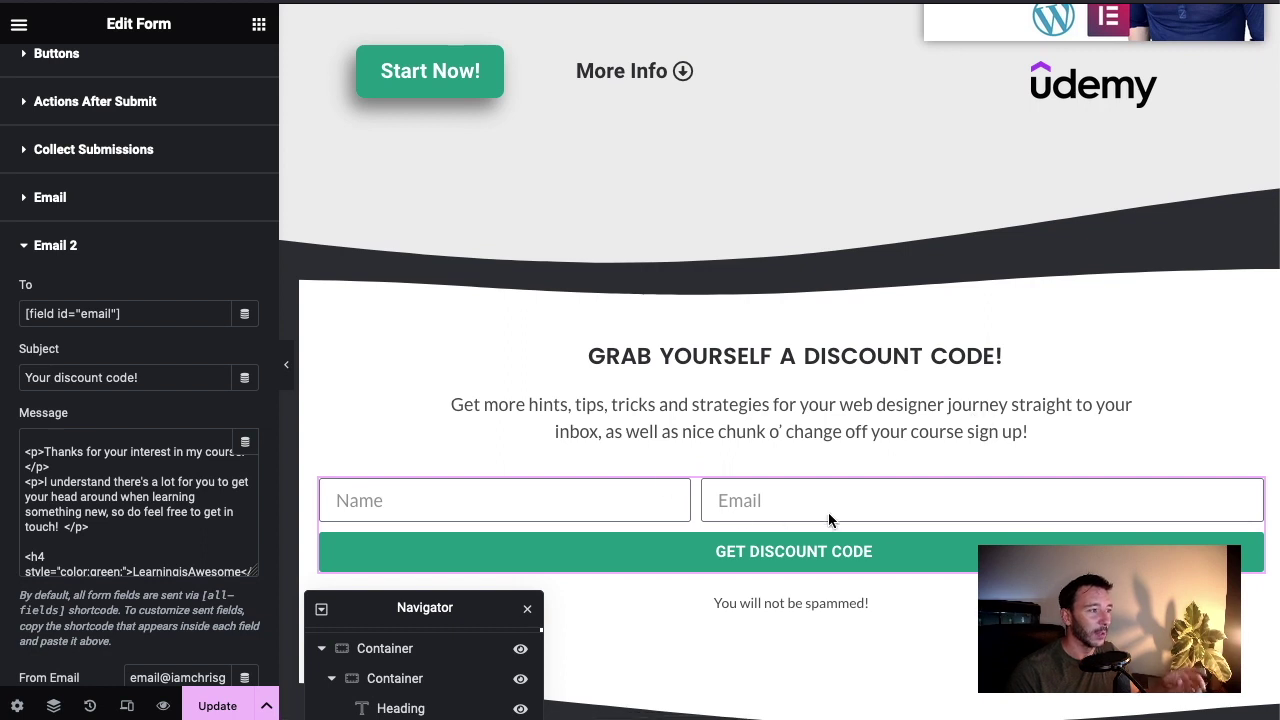
scroll(887, 519, up, 4)
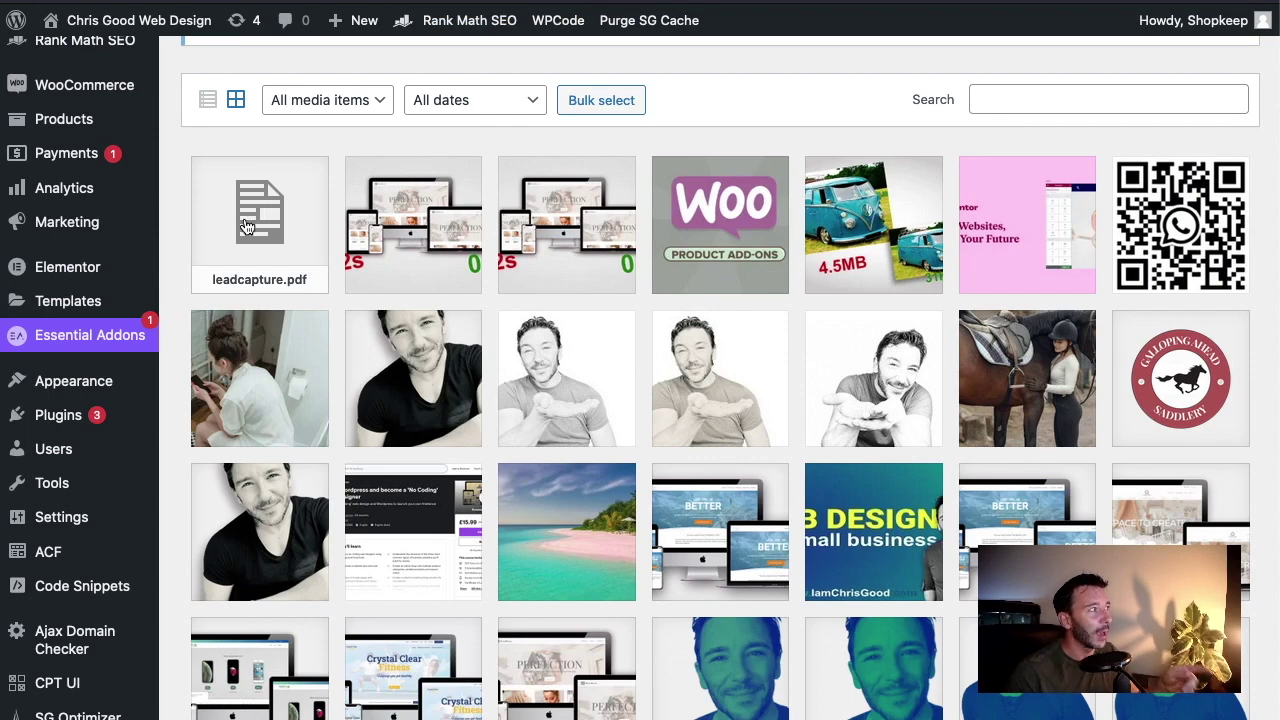
drag(296, 233, 1130, 222)
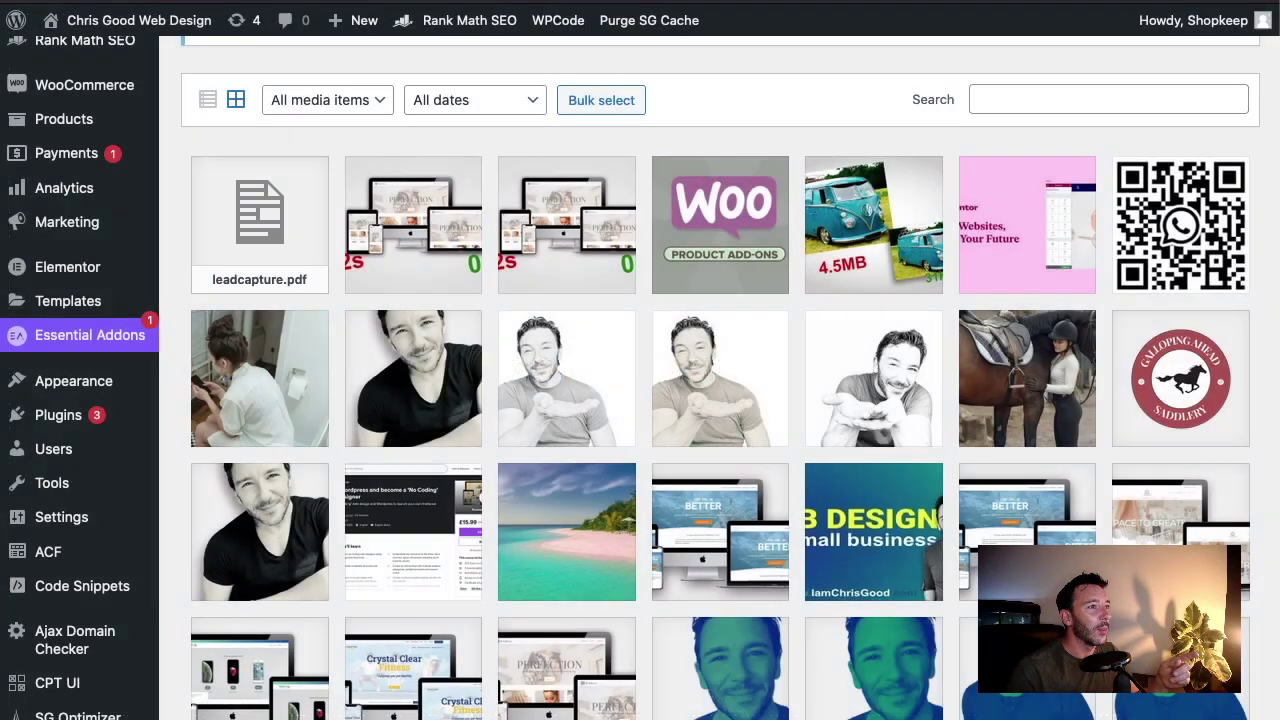
click(272, 240)
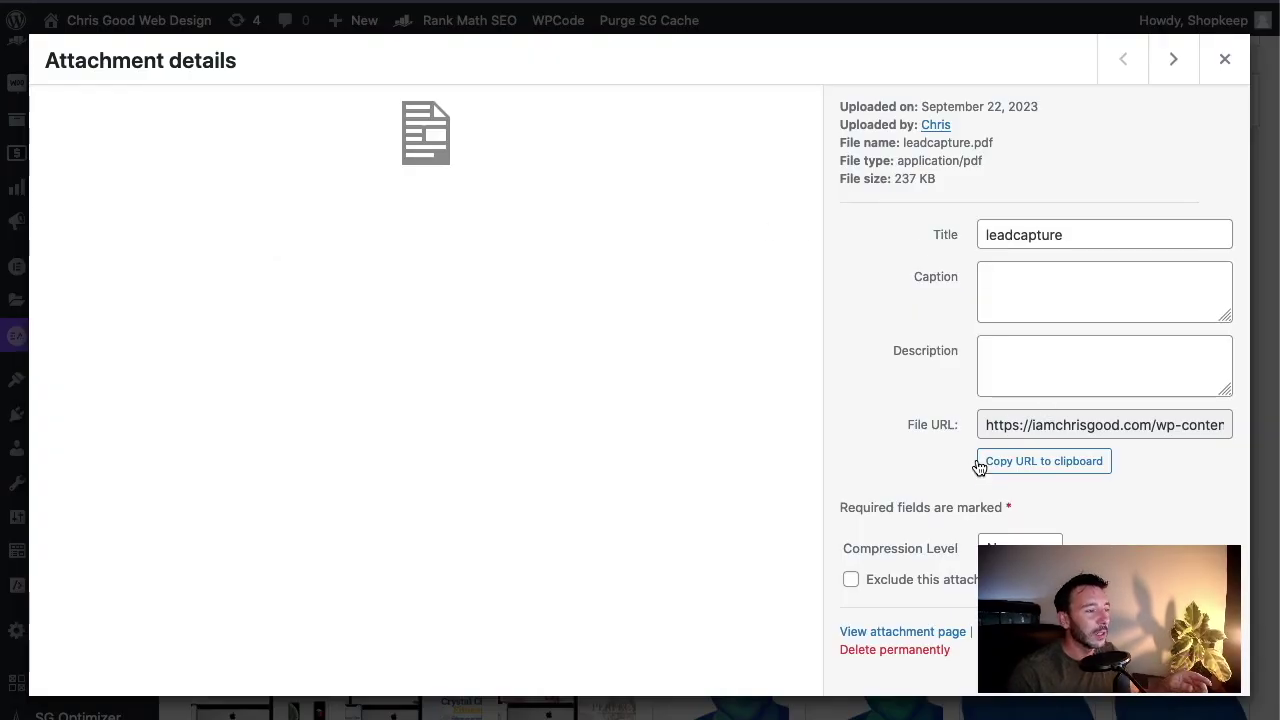
click(1041, 468)
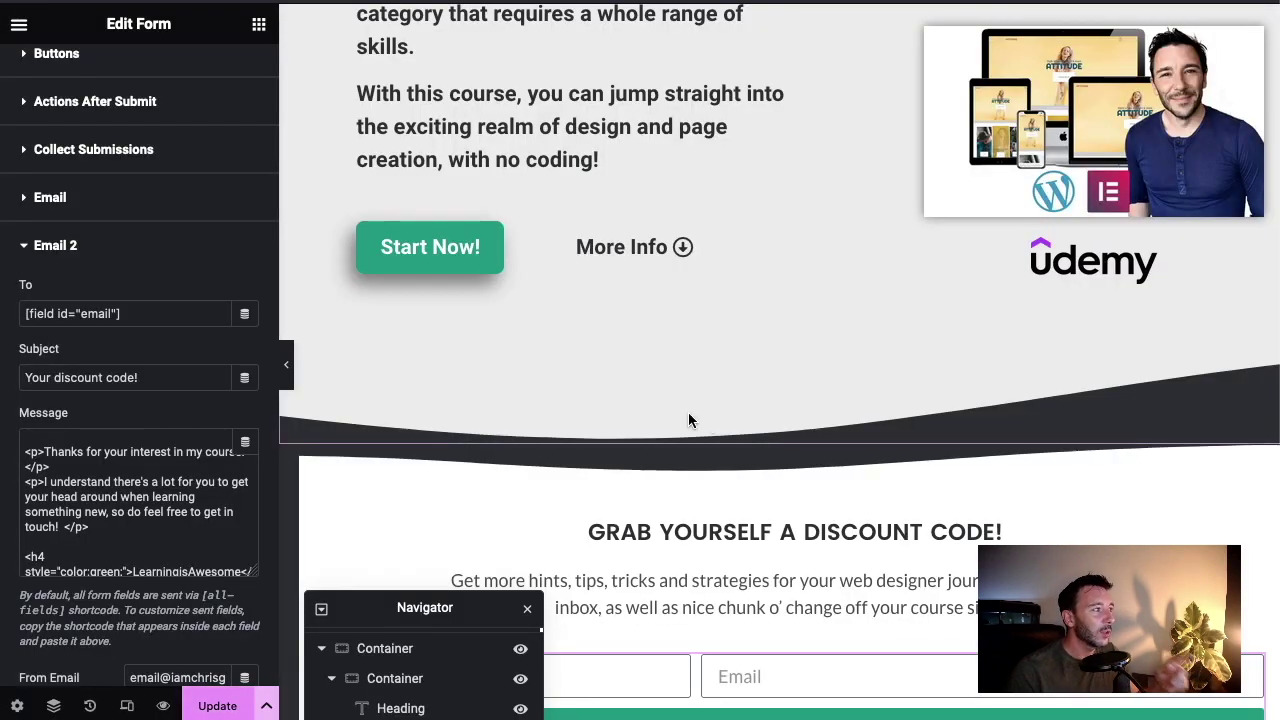
- Add a Button widget above the Start Now! button, link it to the copied leadcapture.pdf URL, and update the page
click(258, 24)
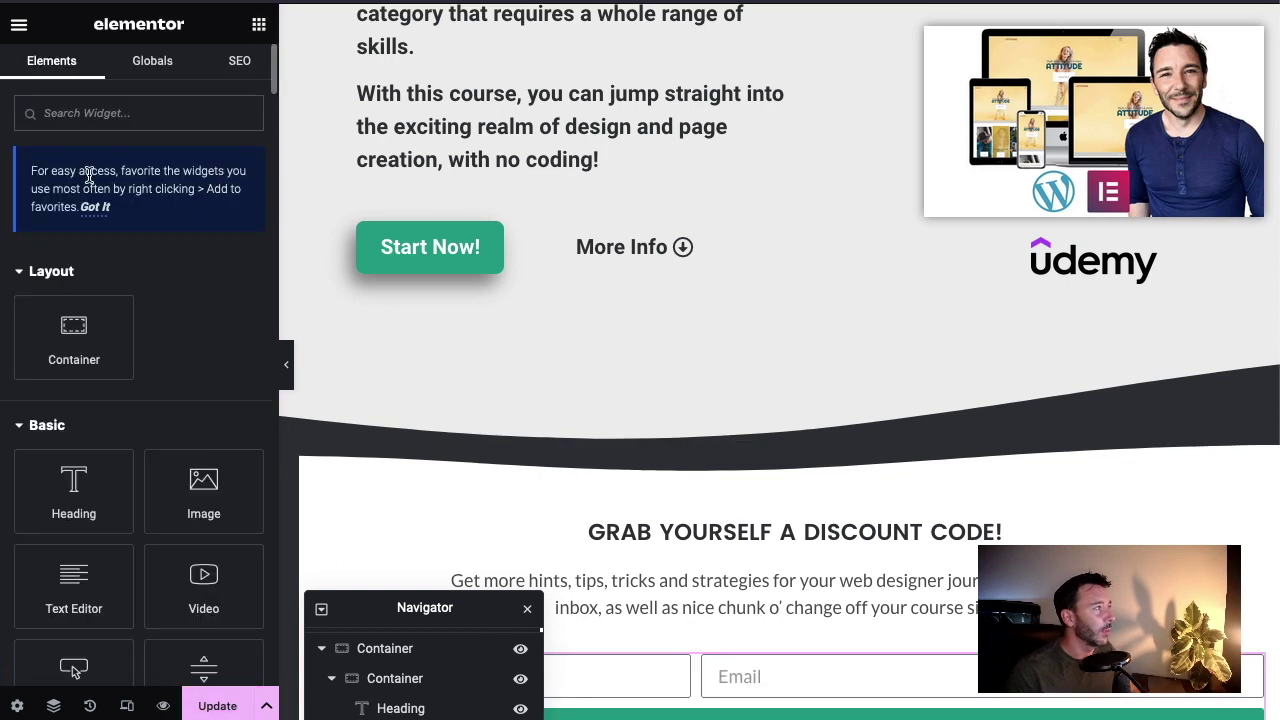
scroll(174, 567, down, 1)
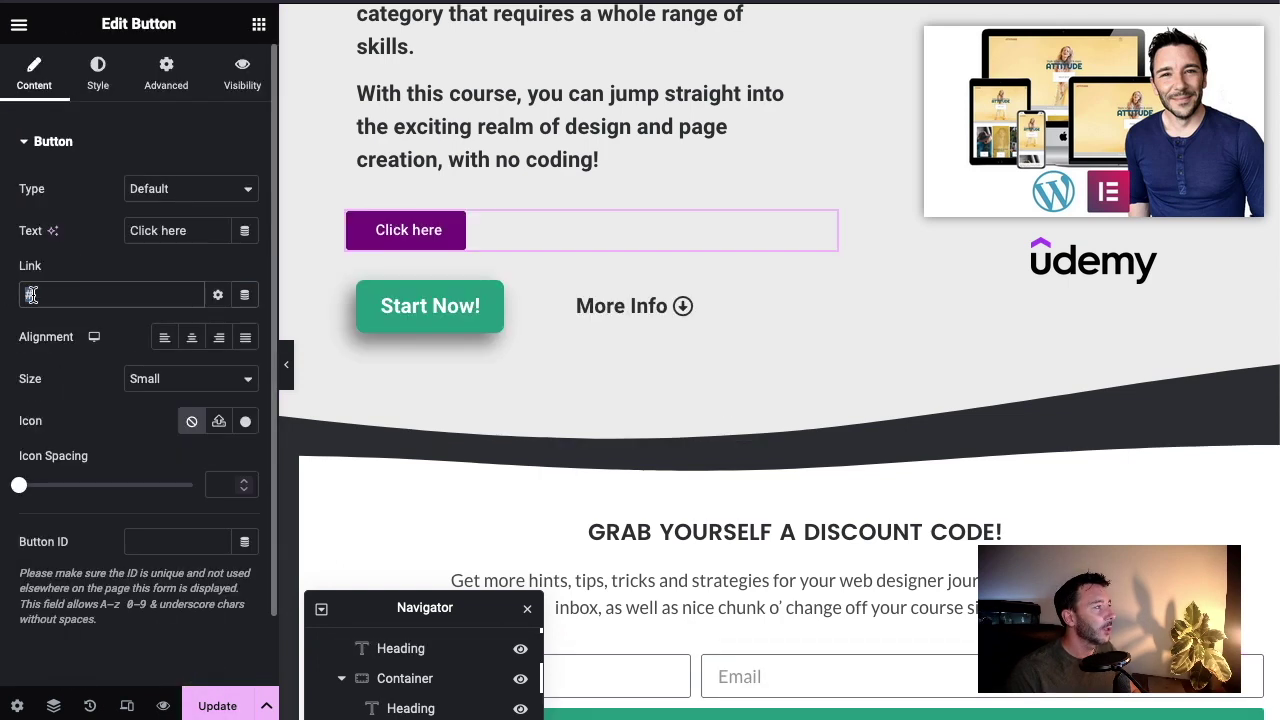
key(ctrl+v)
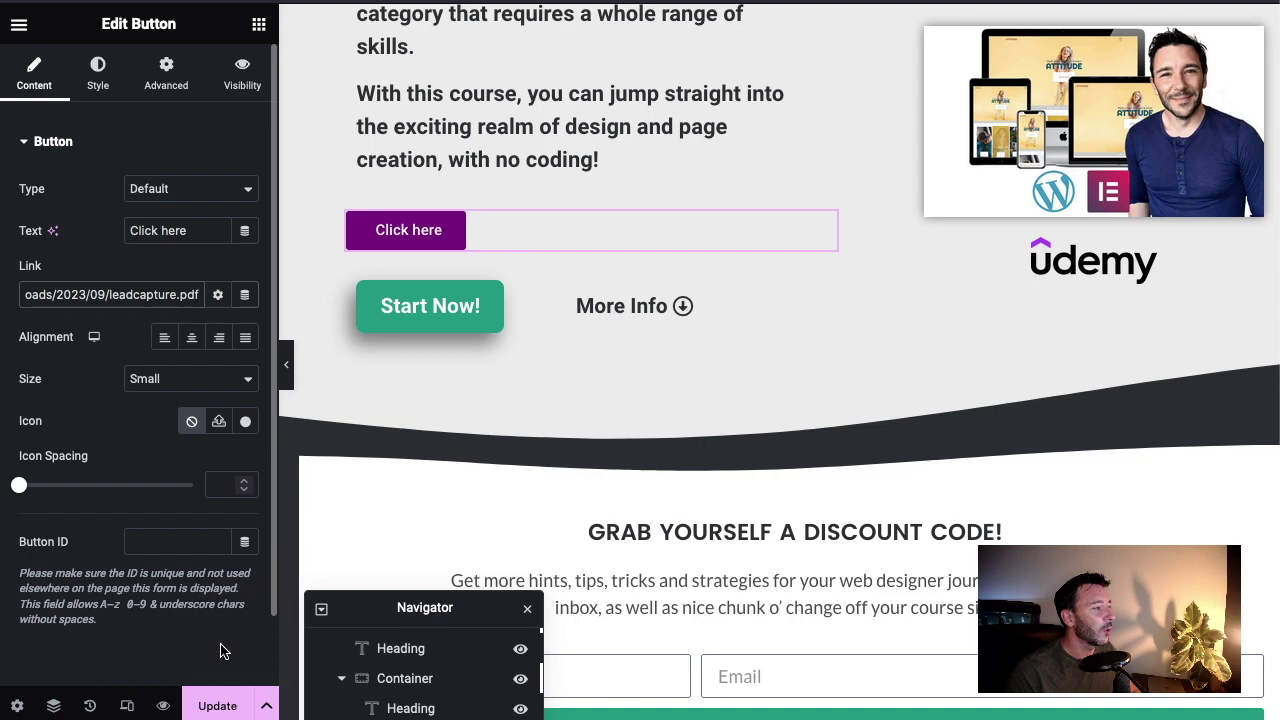
click(217, 705)
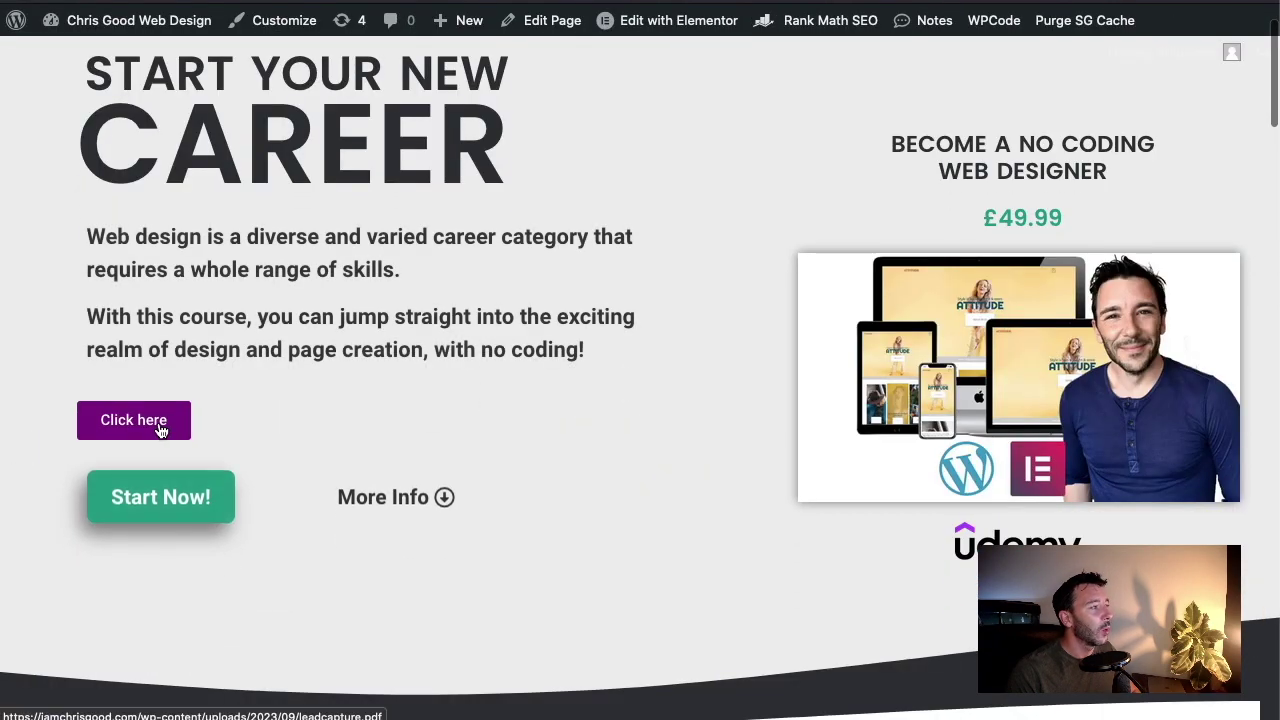
- Test the Click here button on the live page and look through the PDF it opens
click(160, 425)
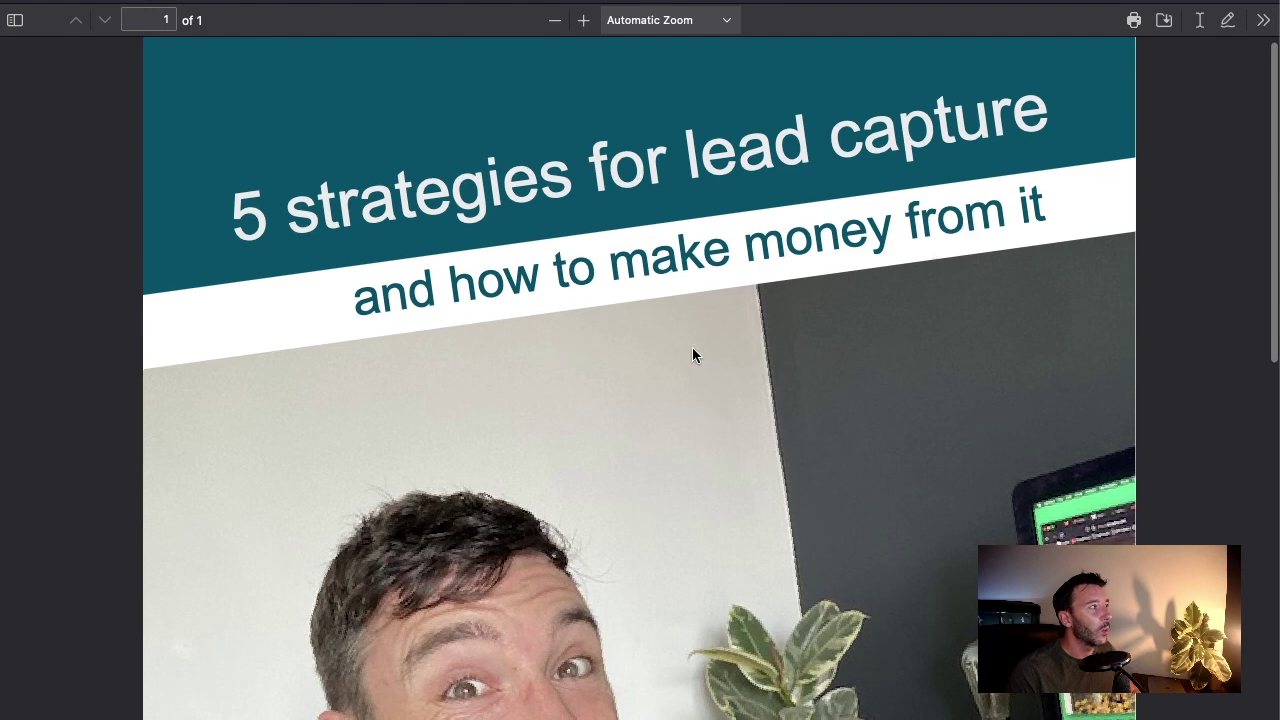
scroll(694, 357, down, 10)
scroll(694, 350, up, 10)
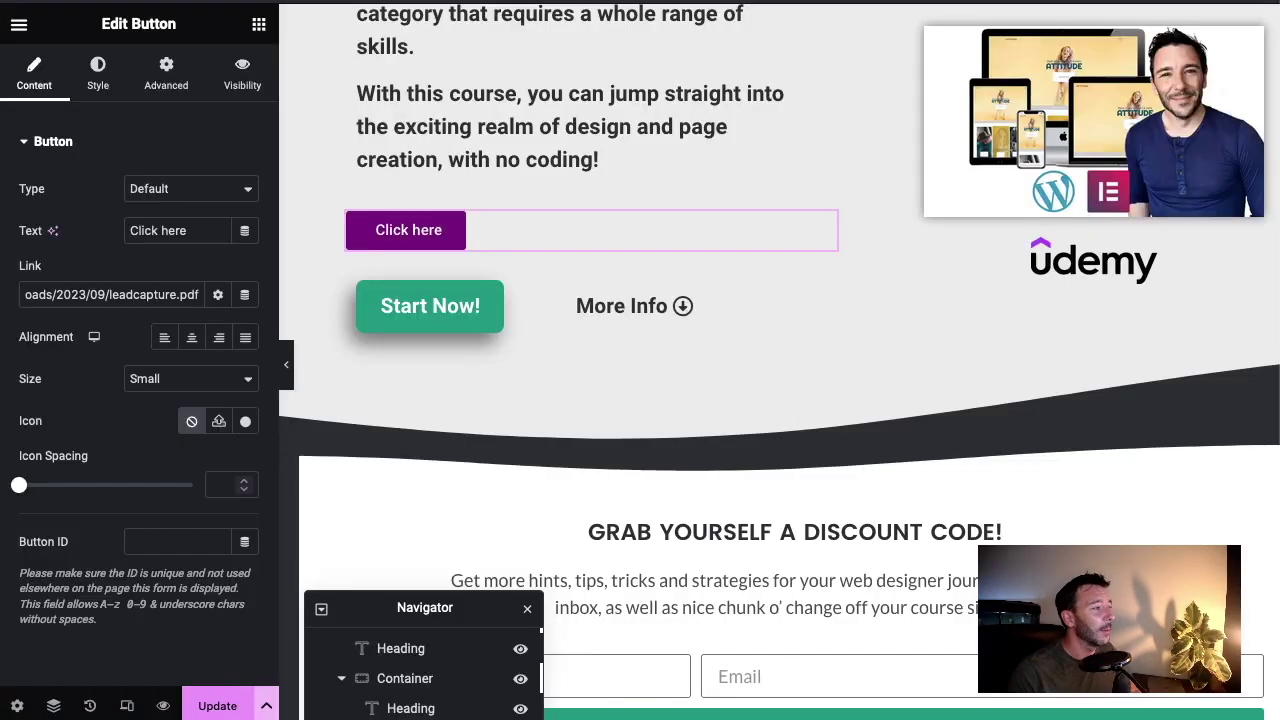
- Delete the Click here button above the Start Now! button in the page editor
scroll(477, 427, down, 3)
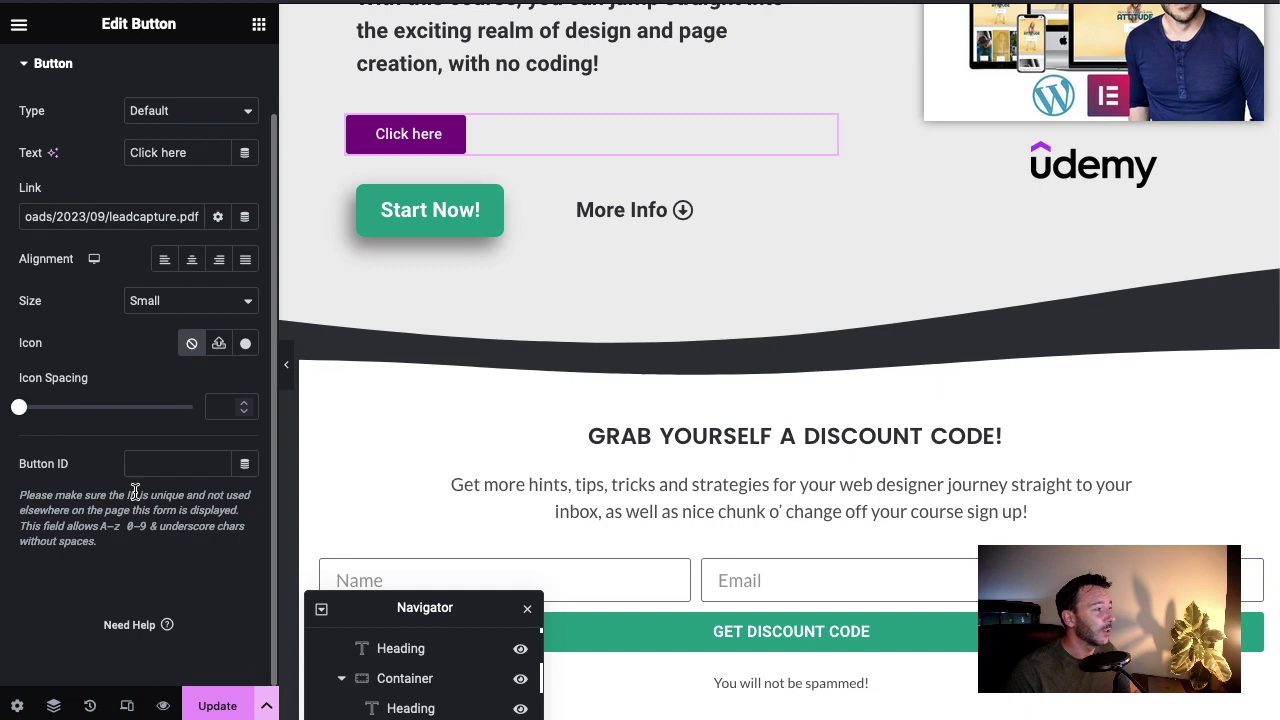
scroll(109, 437, up, 2)
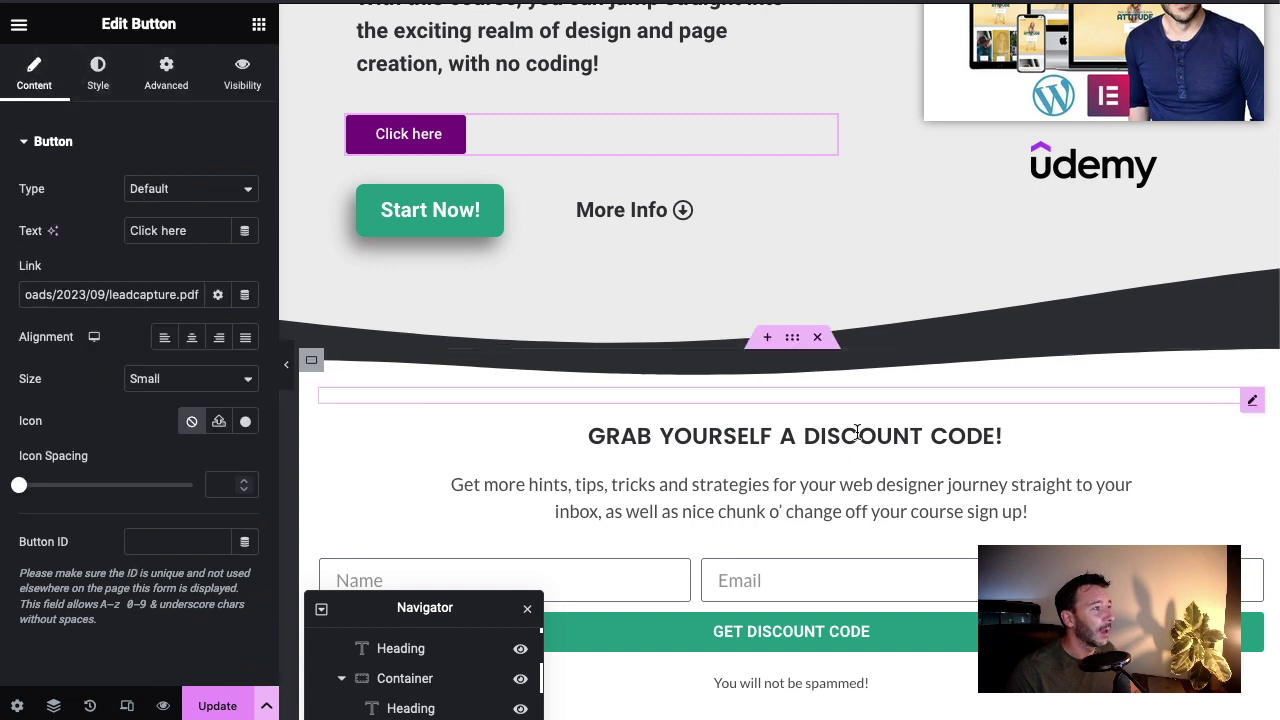
scroll(526, 189, down, 1)
scroll(629, 166, up, 2)
right_click(596, 246)
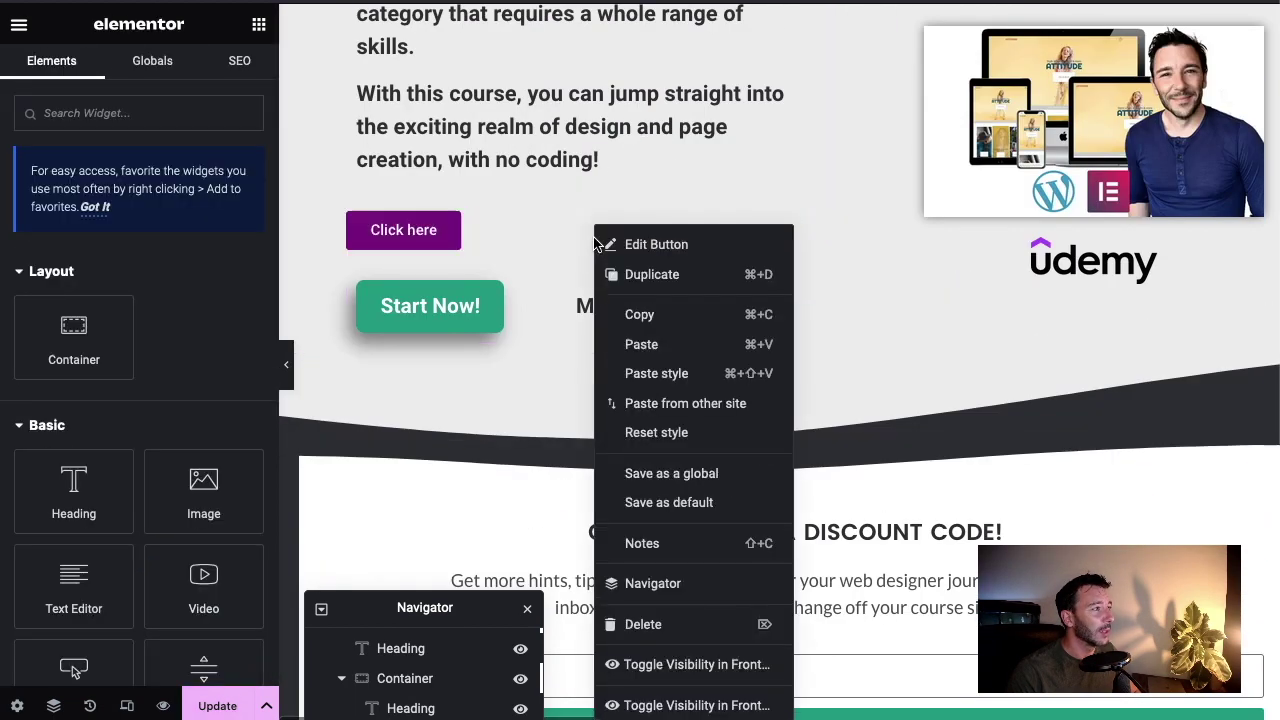
click(643, 624)
scroll(1163, 523, down, 1)
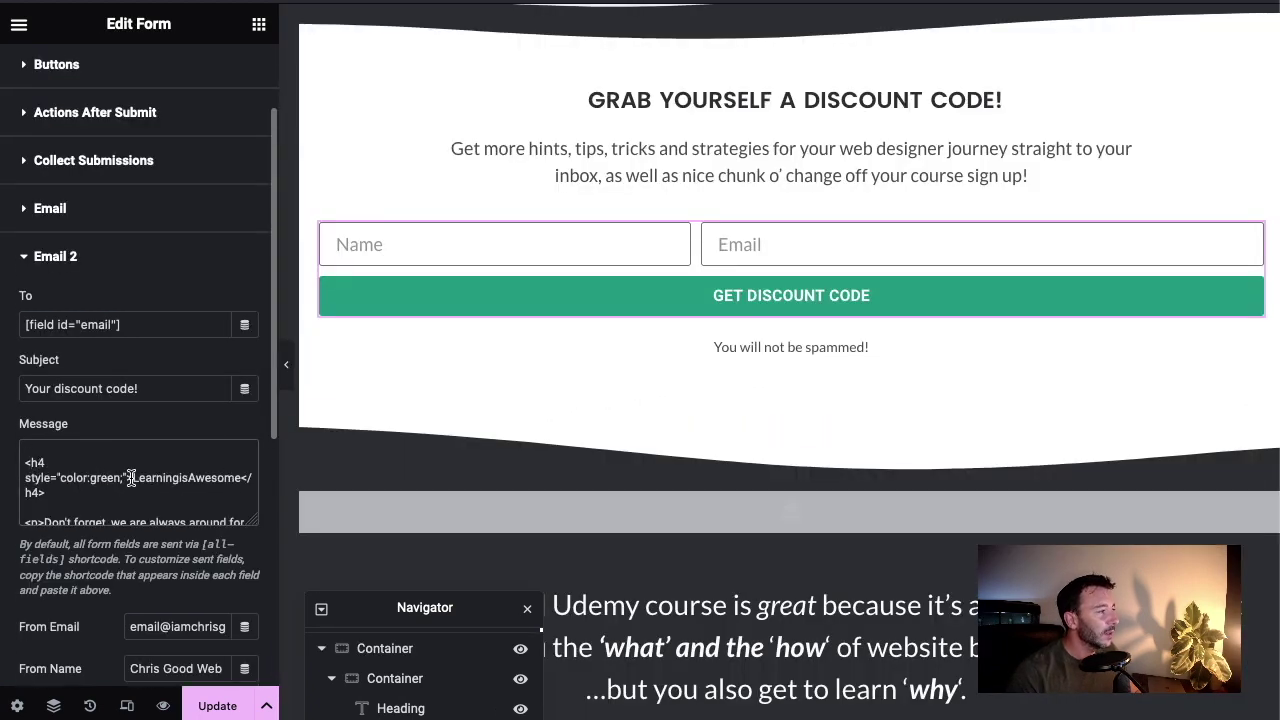
drag(131, 477, 241, 478)
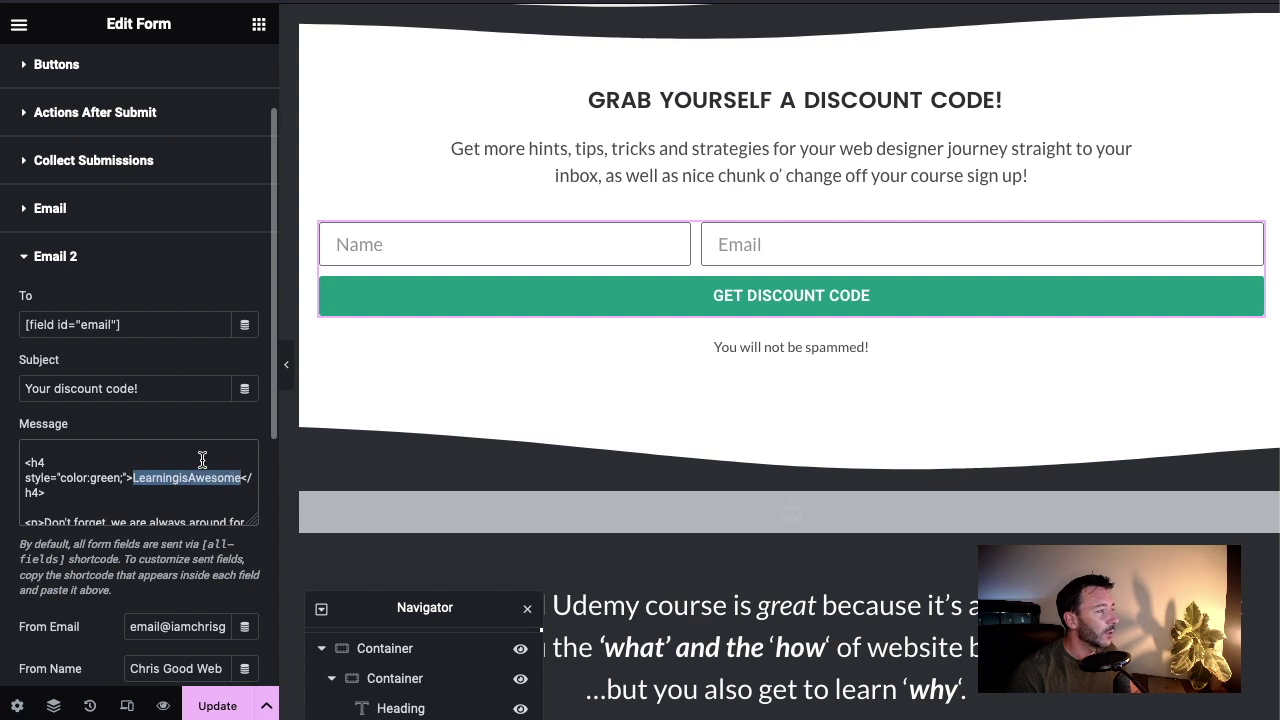
text(https://iamchrisgood.com/wp-content/uploads/2023/09/leadcapture.pdf)
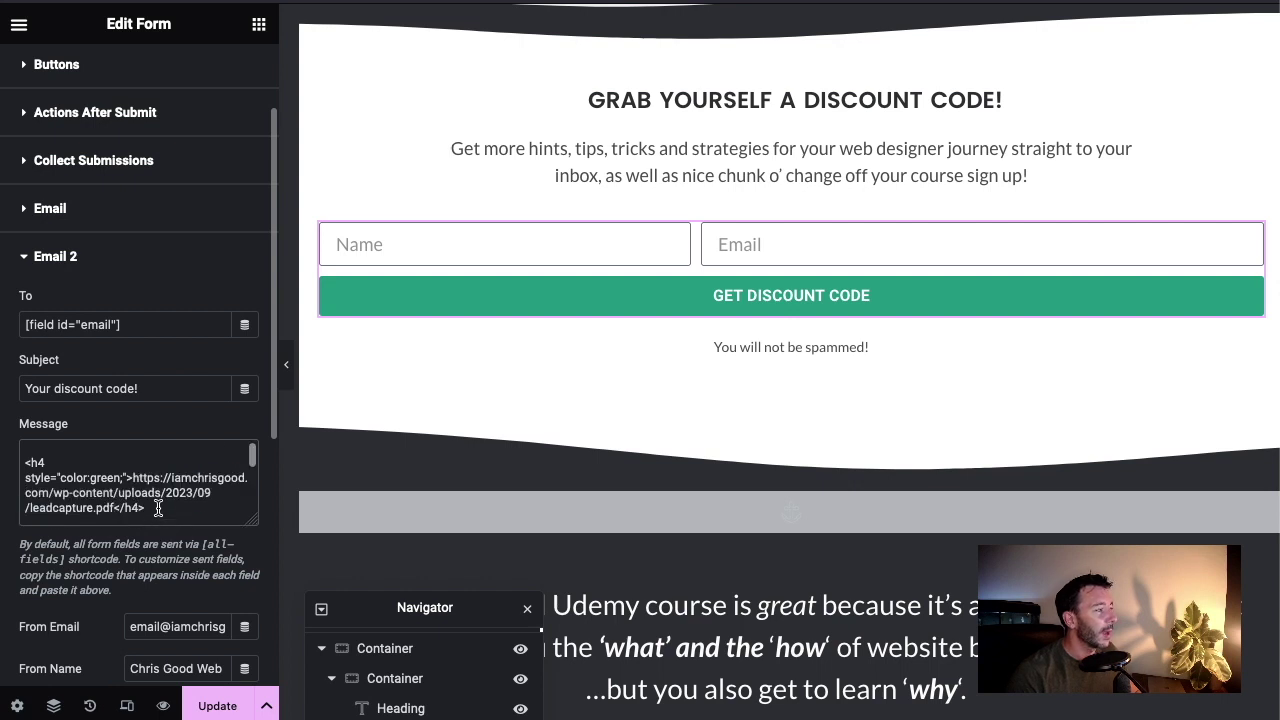
- Wrap the leadcapture.pdf URL in the Email 2 message in an <a href> link reading "Get your Guide Here!" and update the page
scroll(158, 508, up, 1)
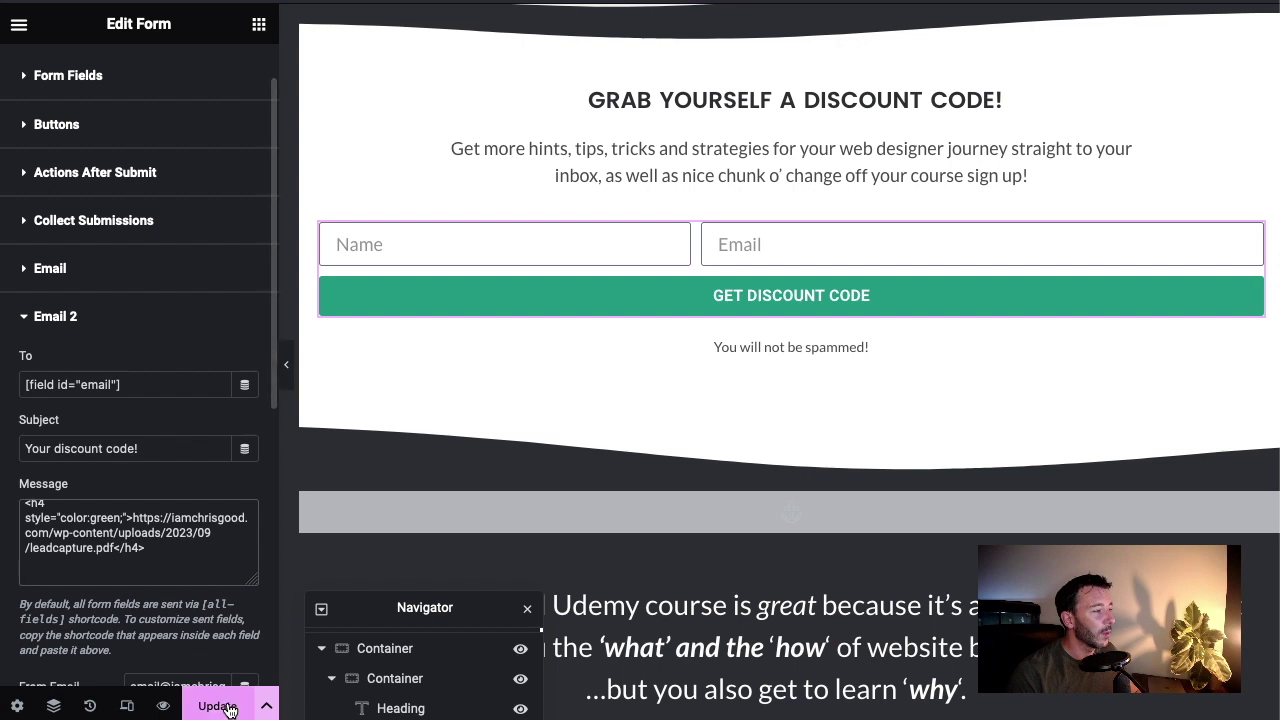
click(146, 556)
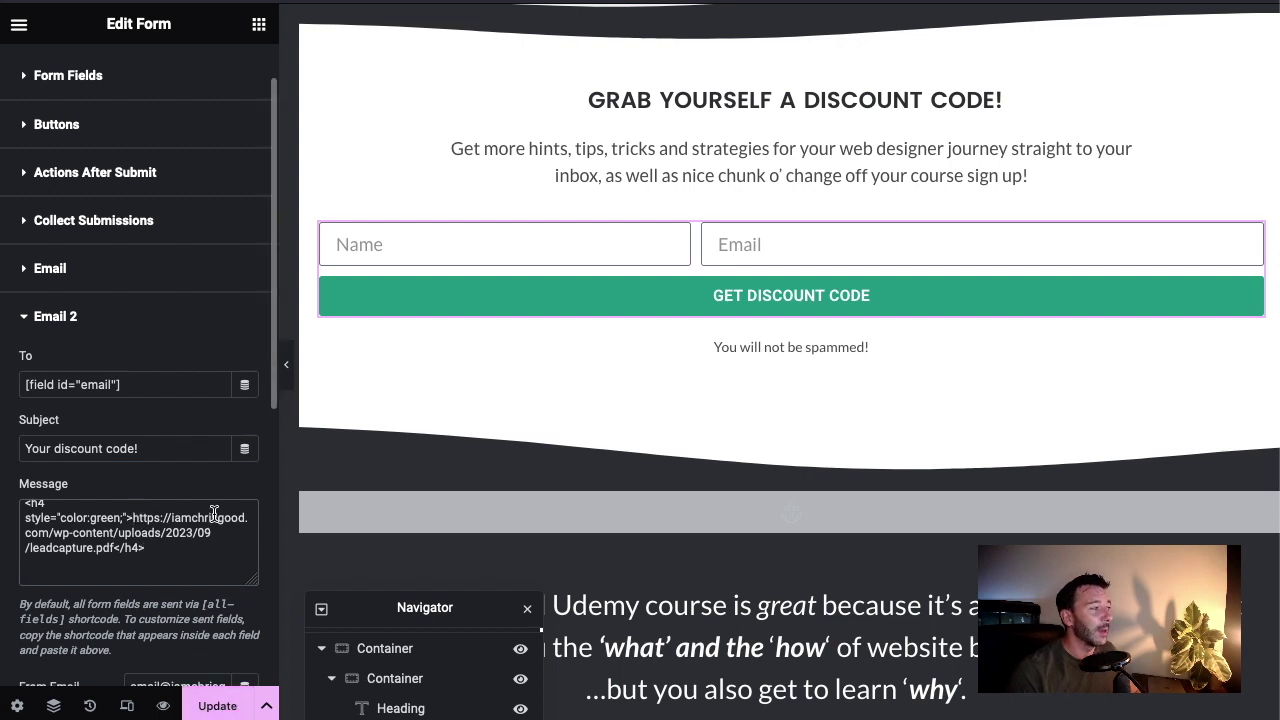
text(<a href=")
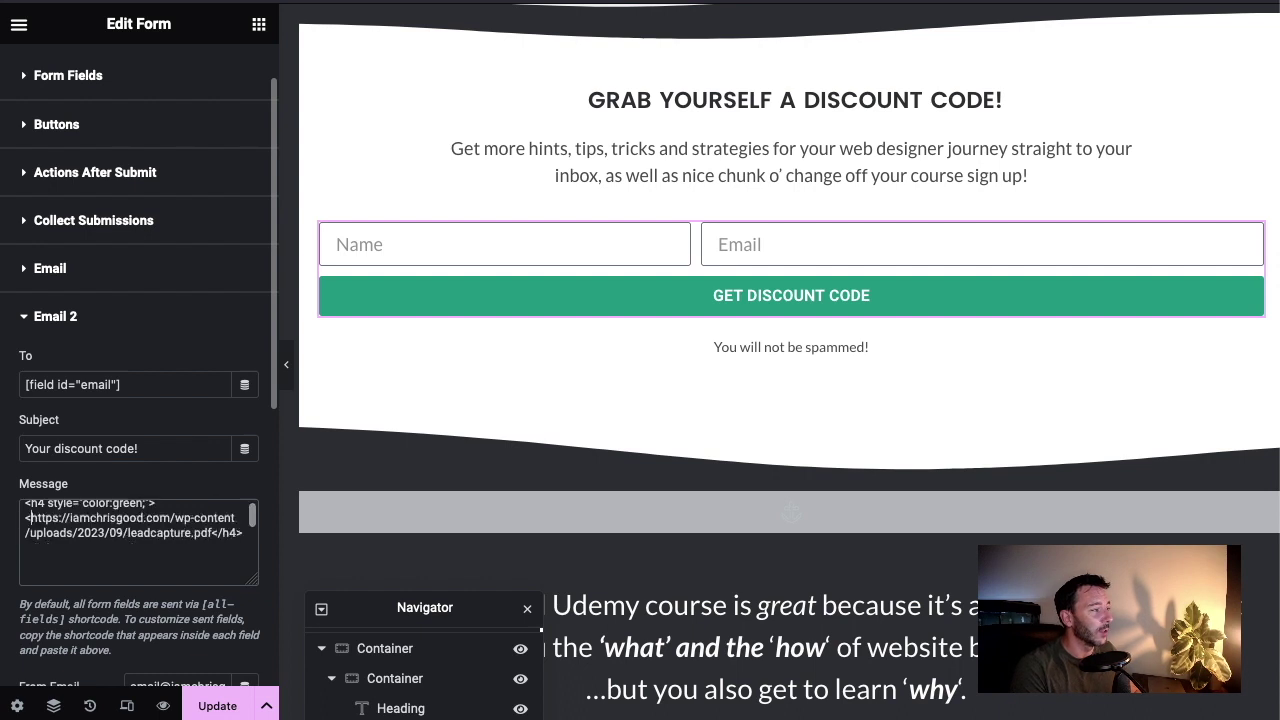
click(117, 553)
text(">Get your Guide Here!)
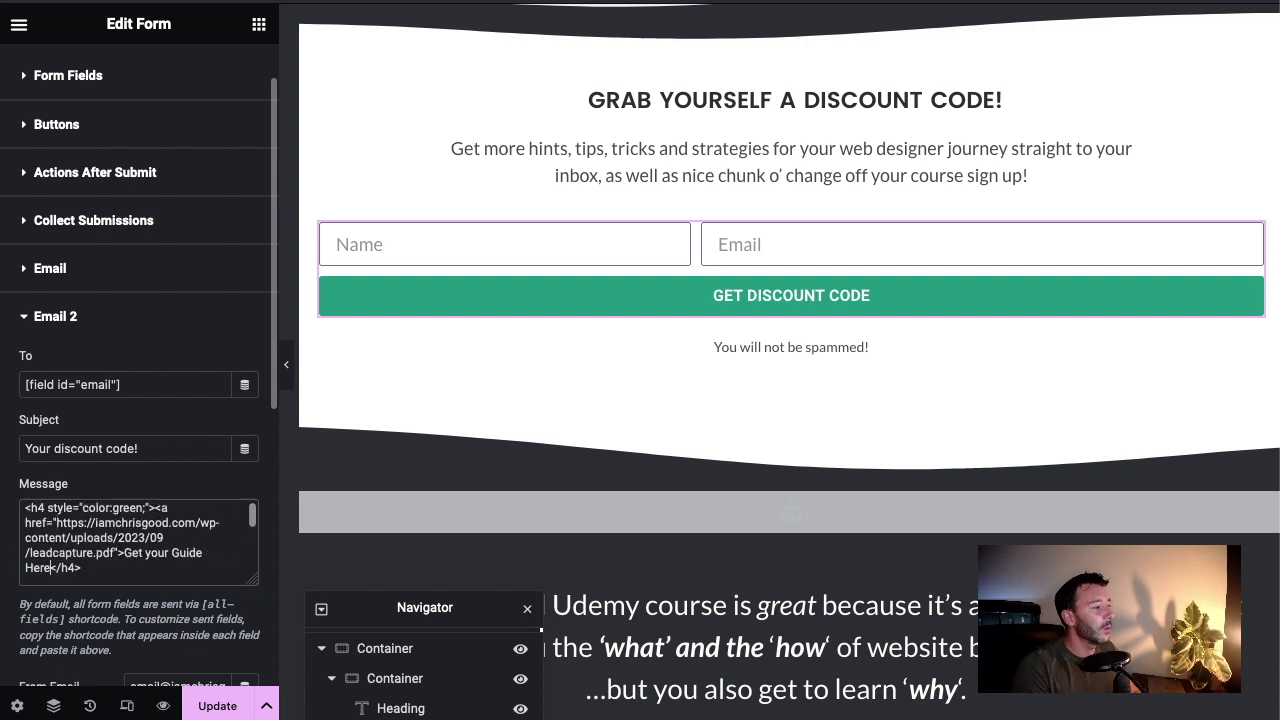
text(</a>)
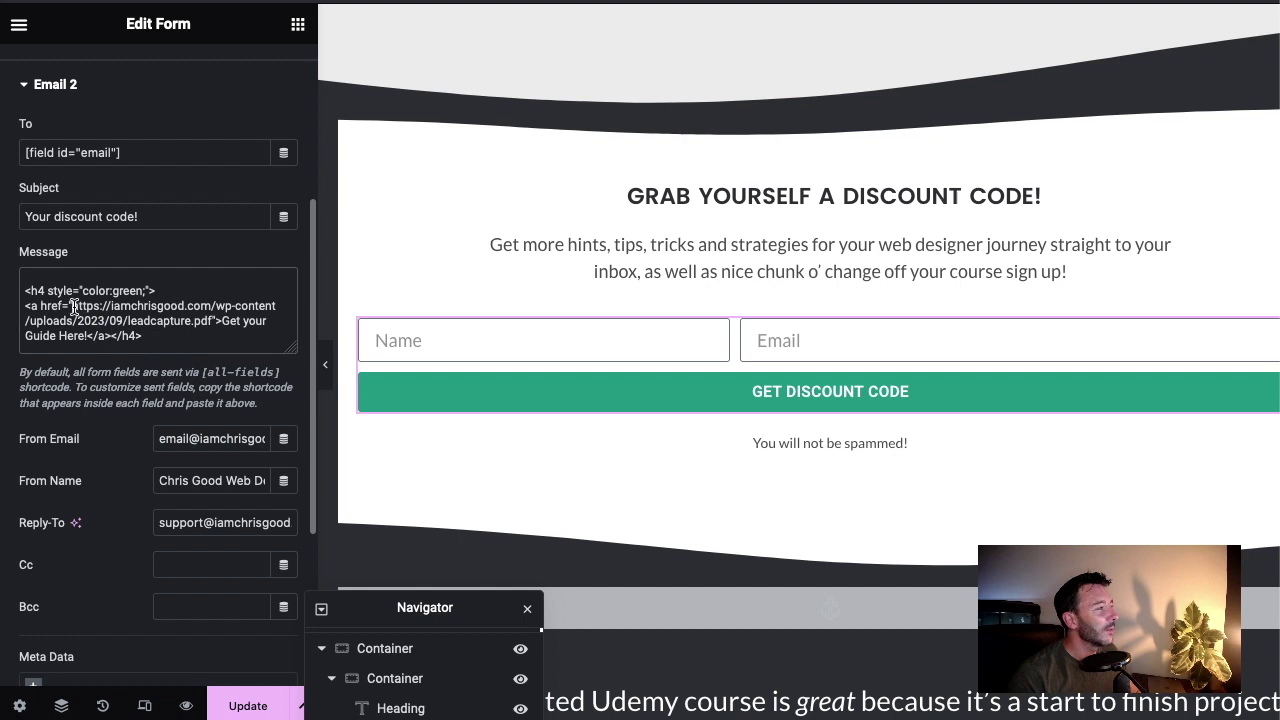
drag(73, 306, 221, 313)
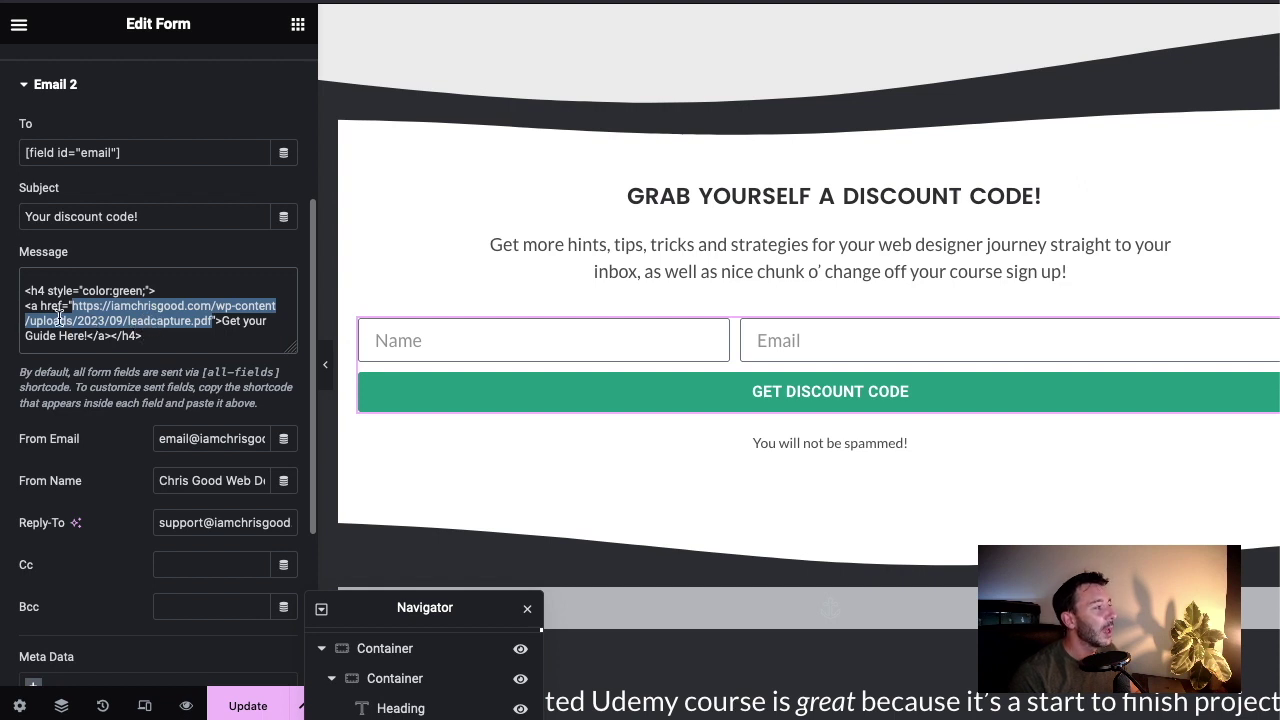
click(177, 318)
click(243, 697)
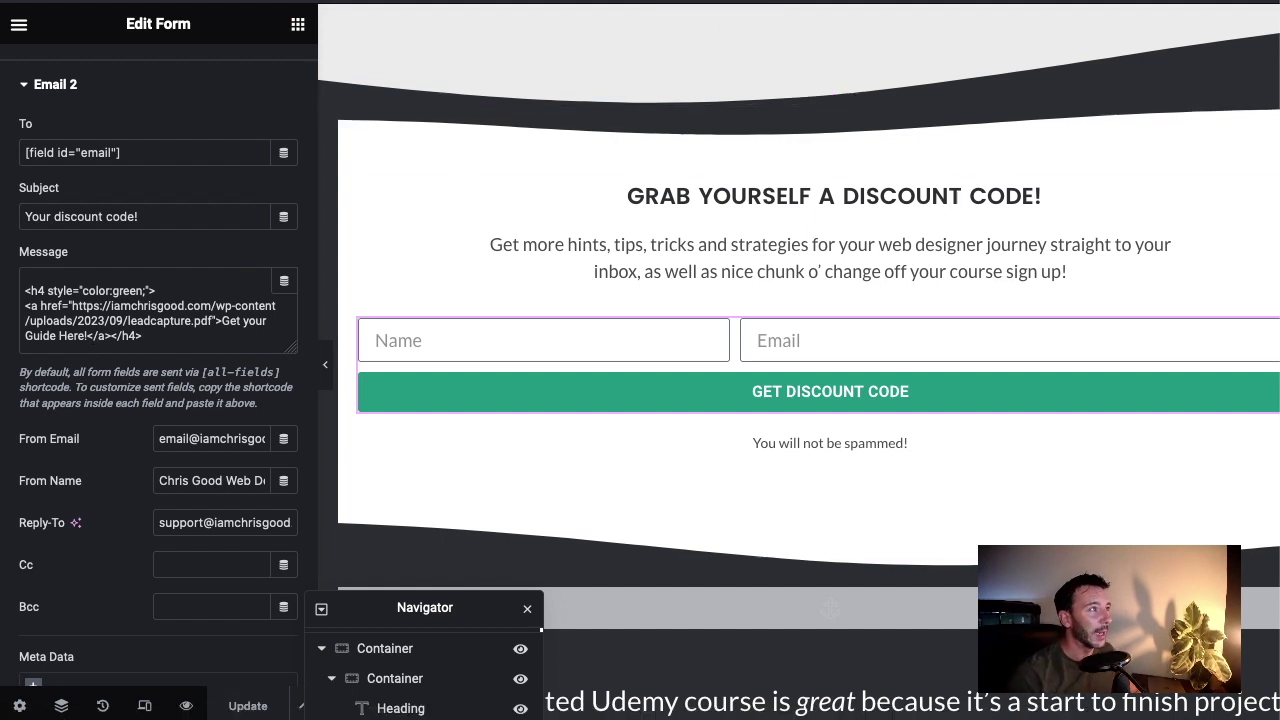
- Open the live page and submit the discount code form with a test name and e-mail address
click(186, 705)
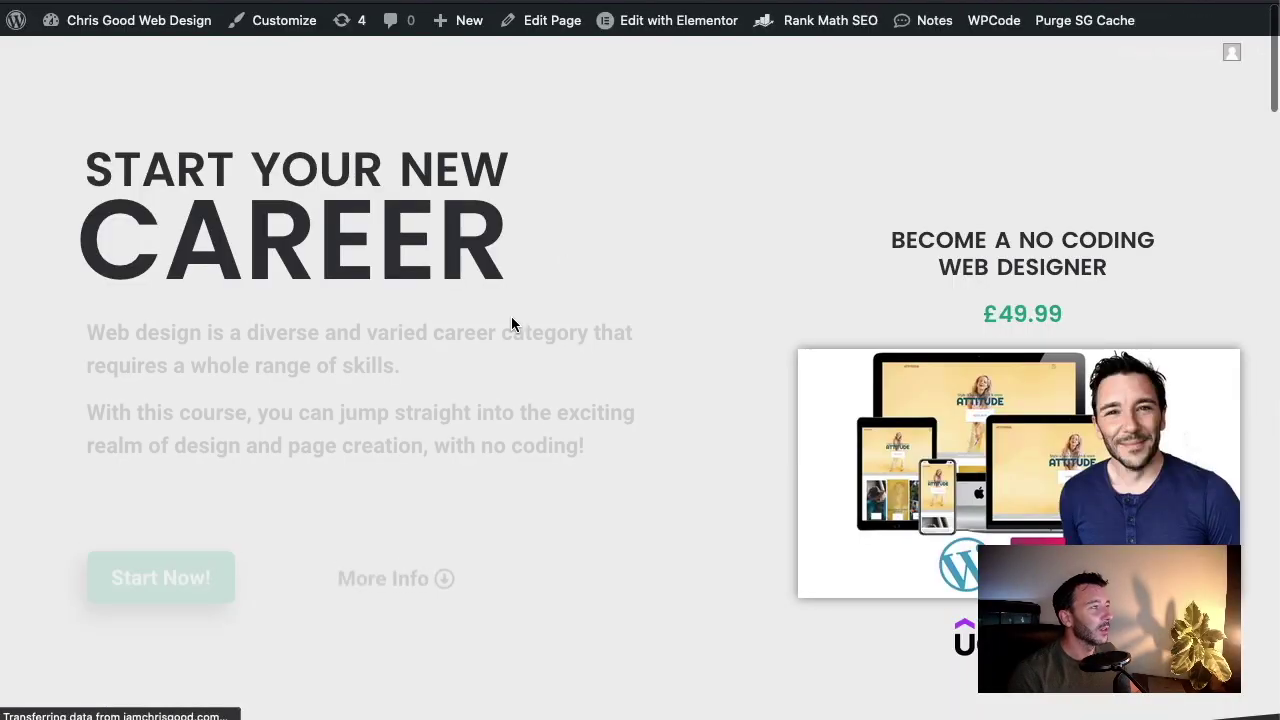
scroll(570, 312, down, 6)
click(408, 397)
text(Dudio)
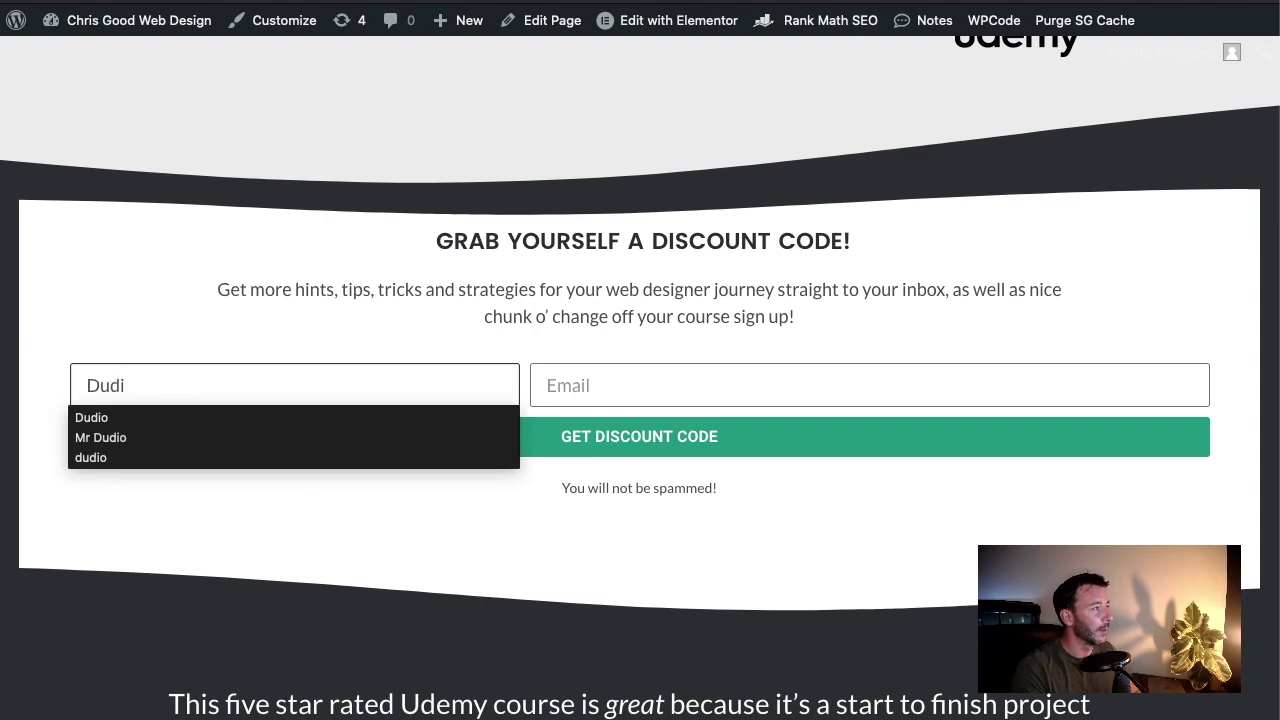
key(Tab)
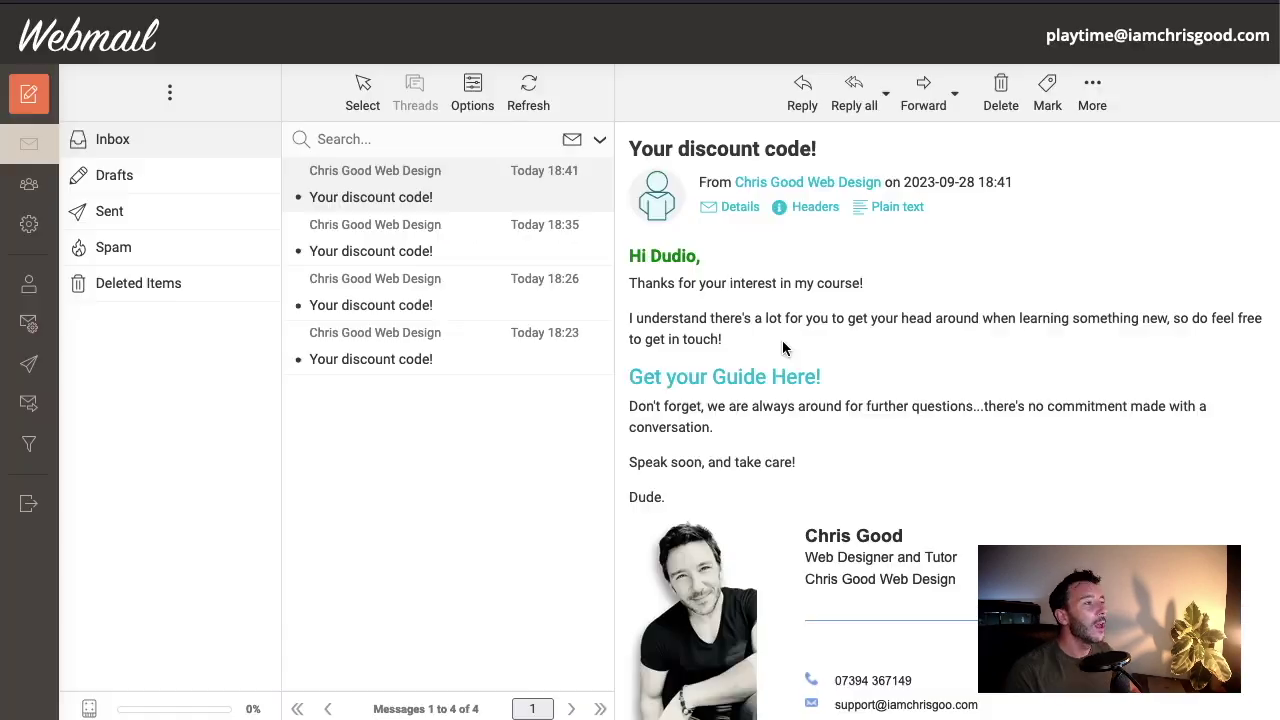
- Read the newest "Your discount code!" message in Webmail, follow its guide link, look through the PDF and close it
scroll(783, 347, down, 1)
scroll(740, 300, up, 1)
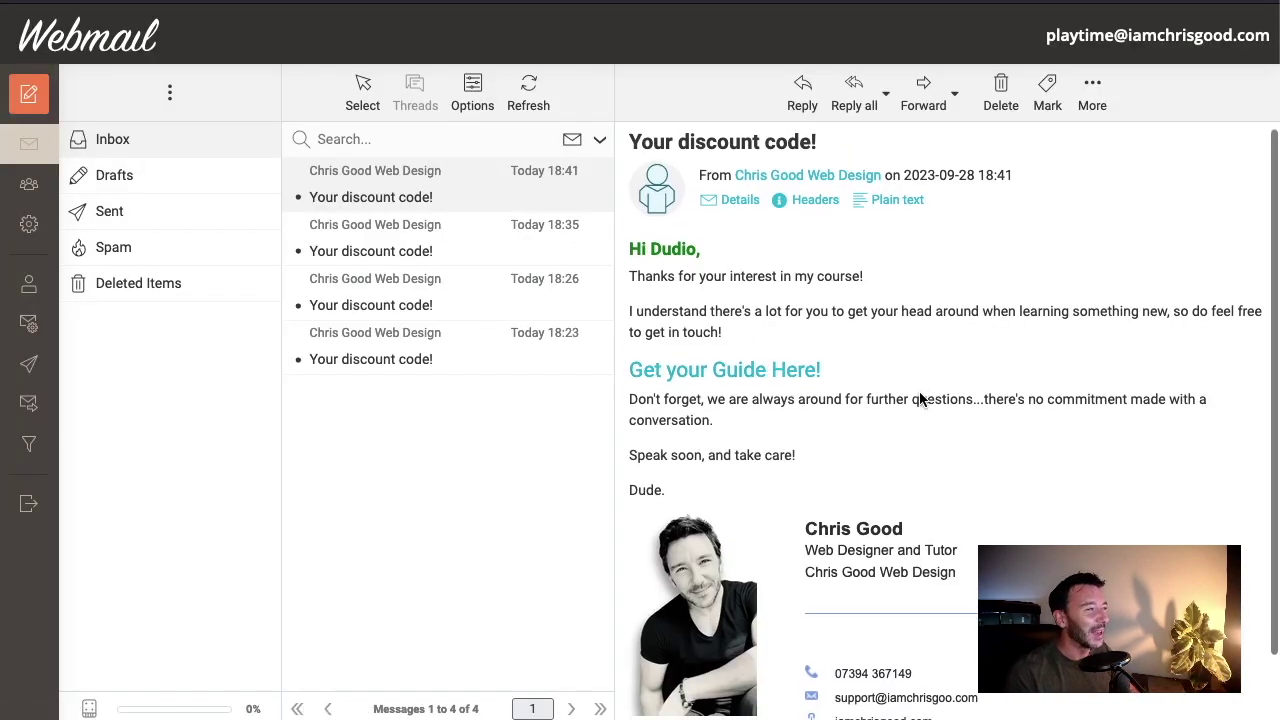
scroll(763, 399, down, 1)
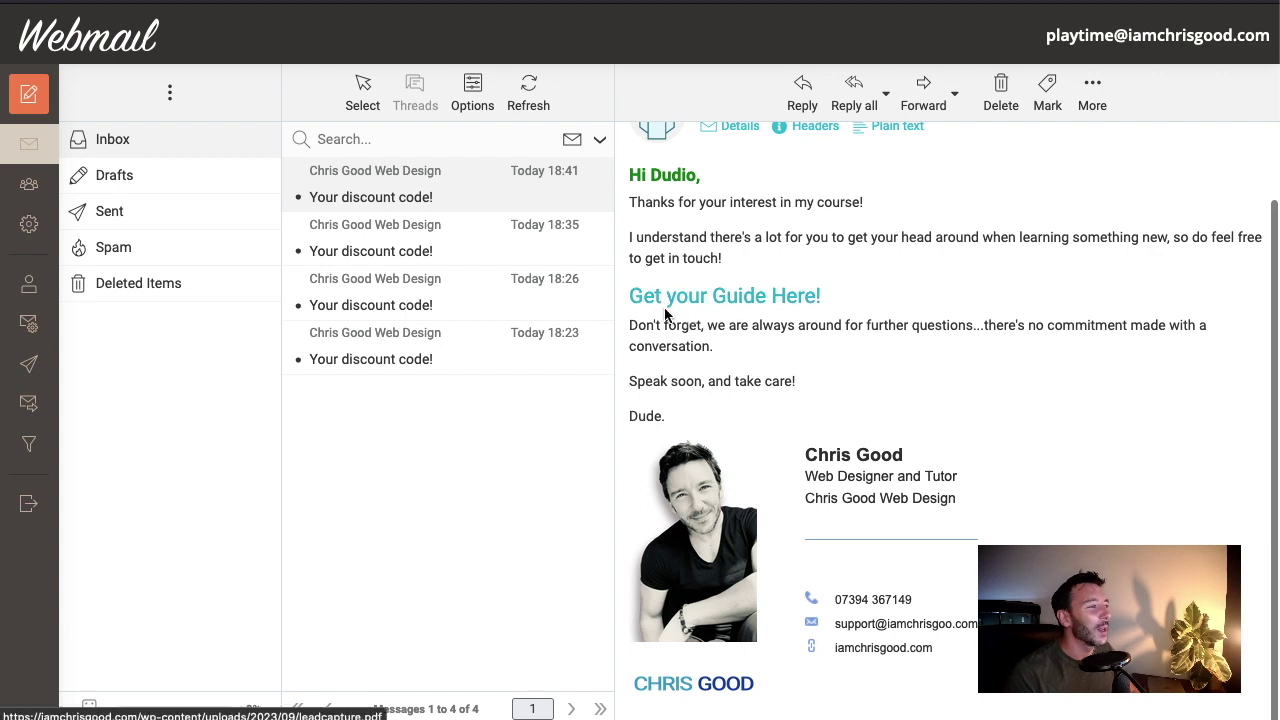
click(792, 304)
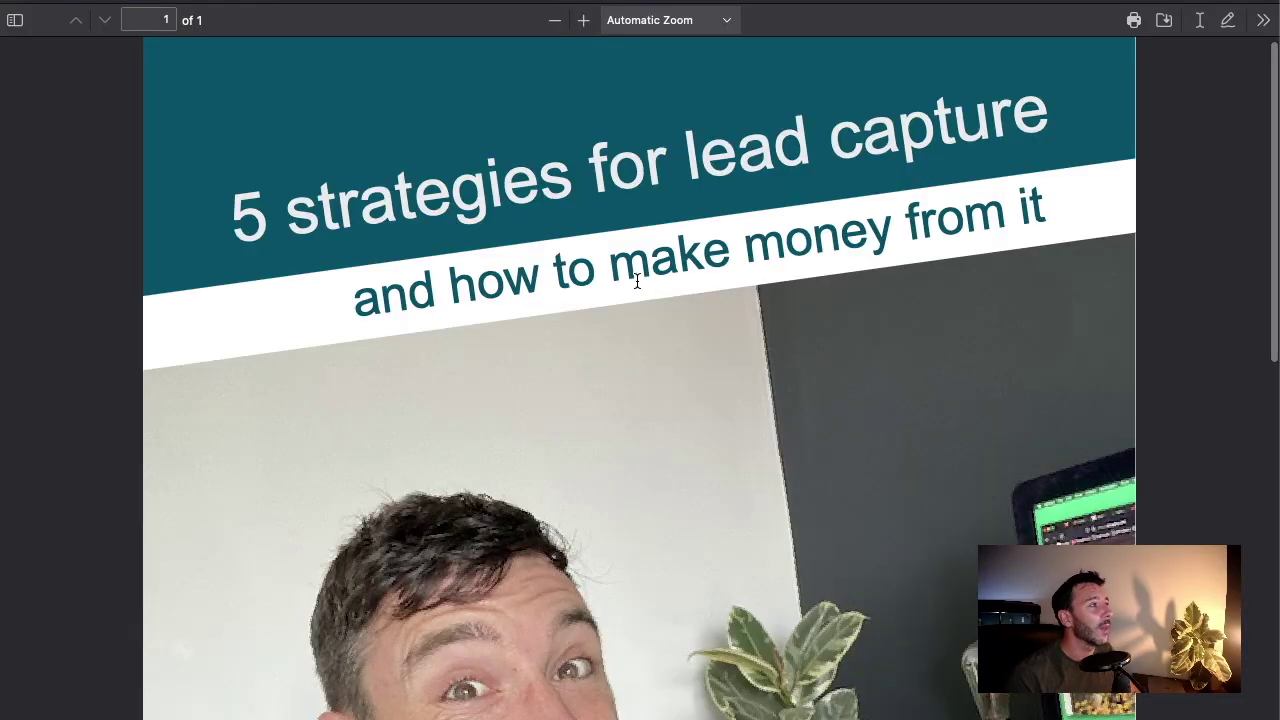
scroll(656, 312, down, 10)
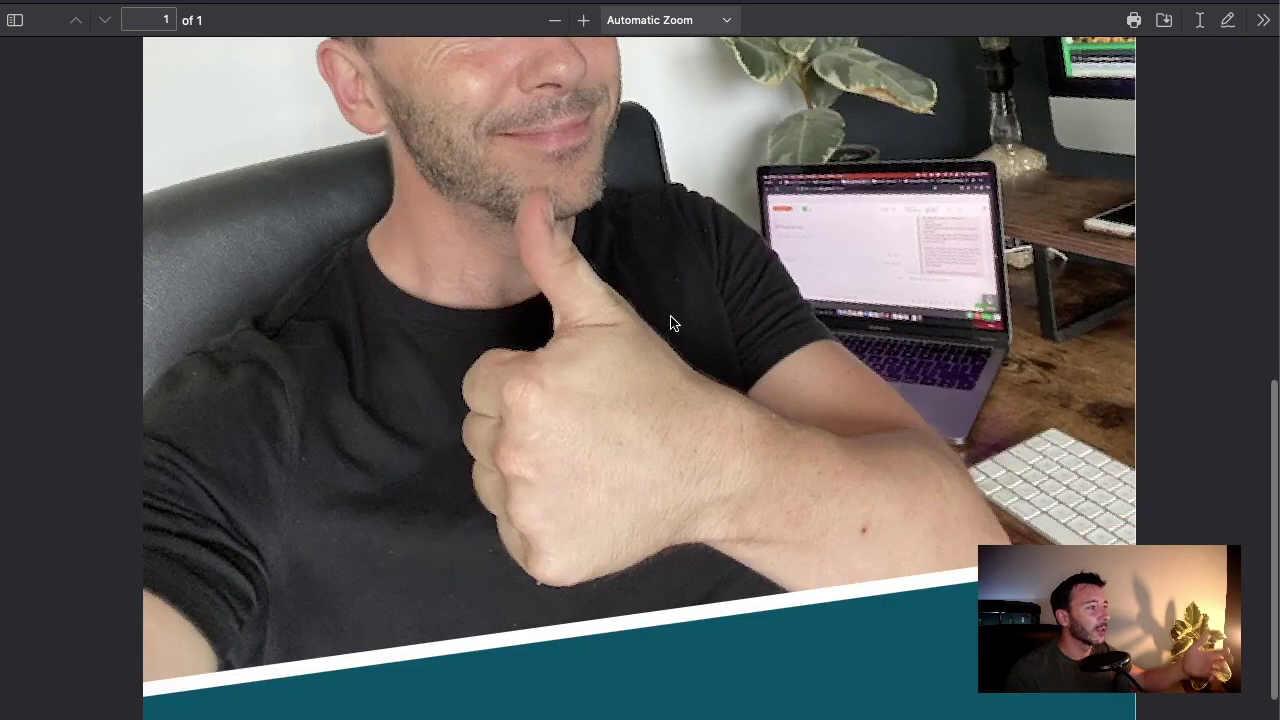
scroll(673, 324, up, 10)
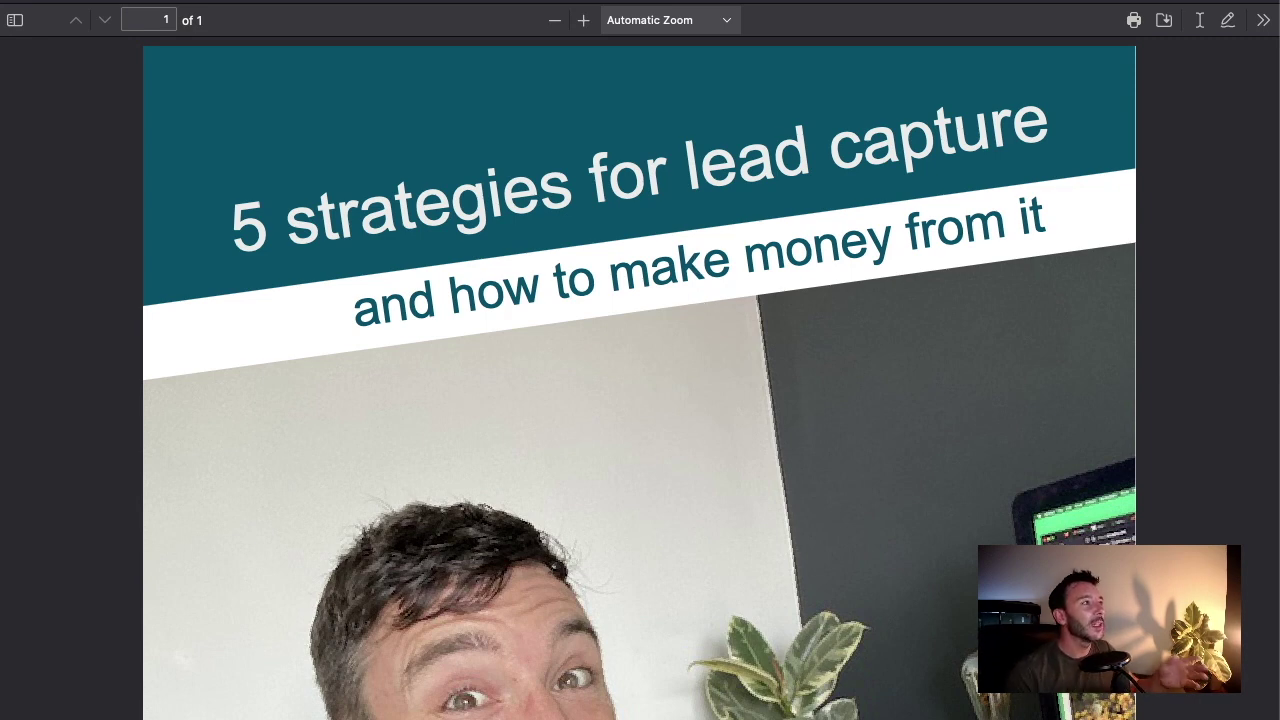
key(ctrl+w)
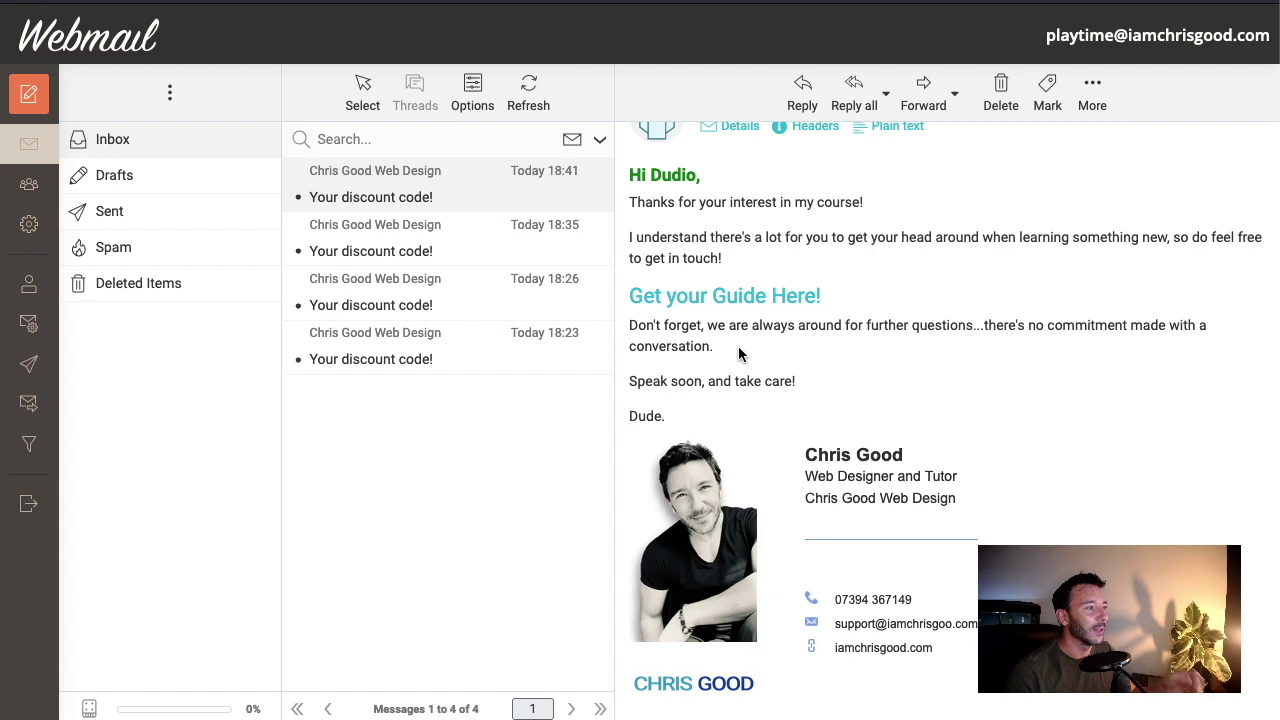
scroll(740, 355, up, 1)
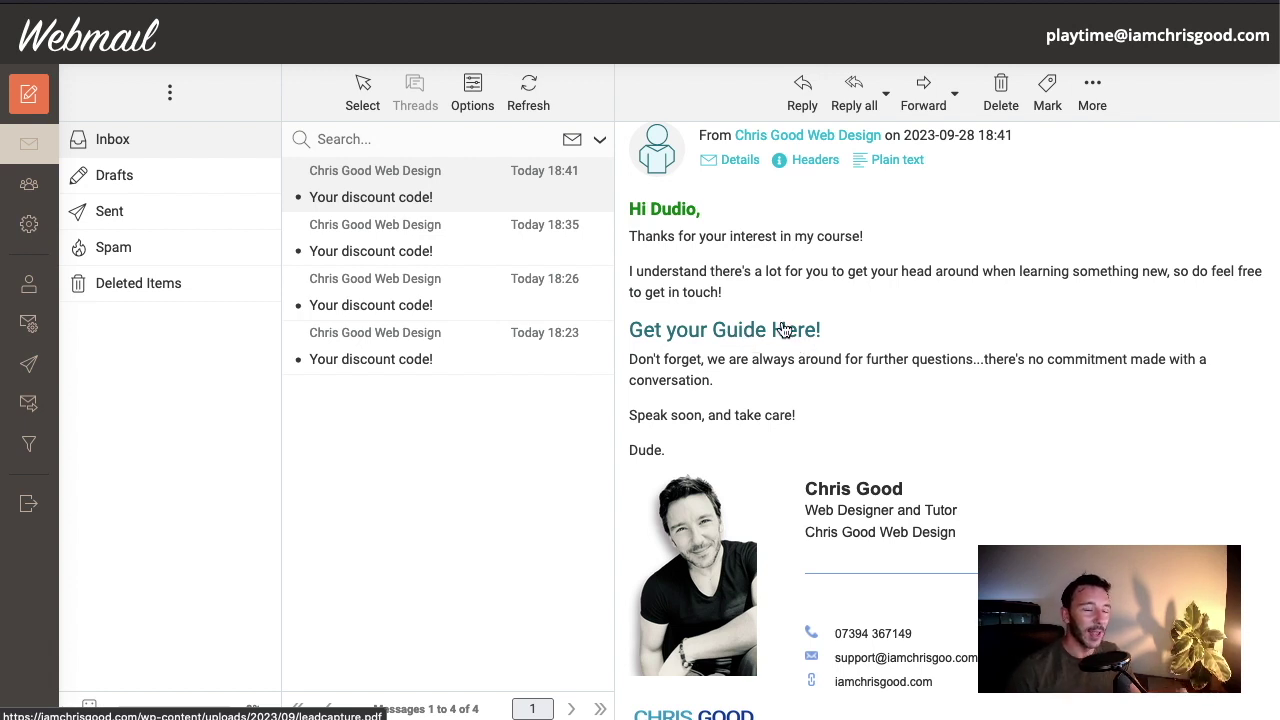
scroll(771, 346, up, 1)
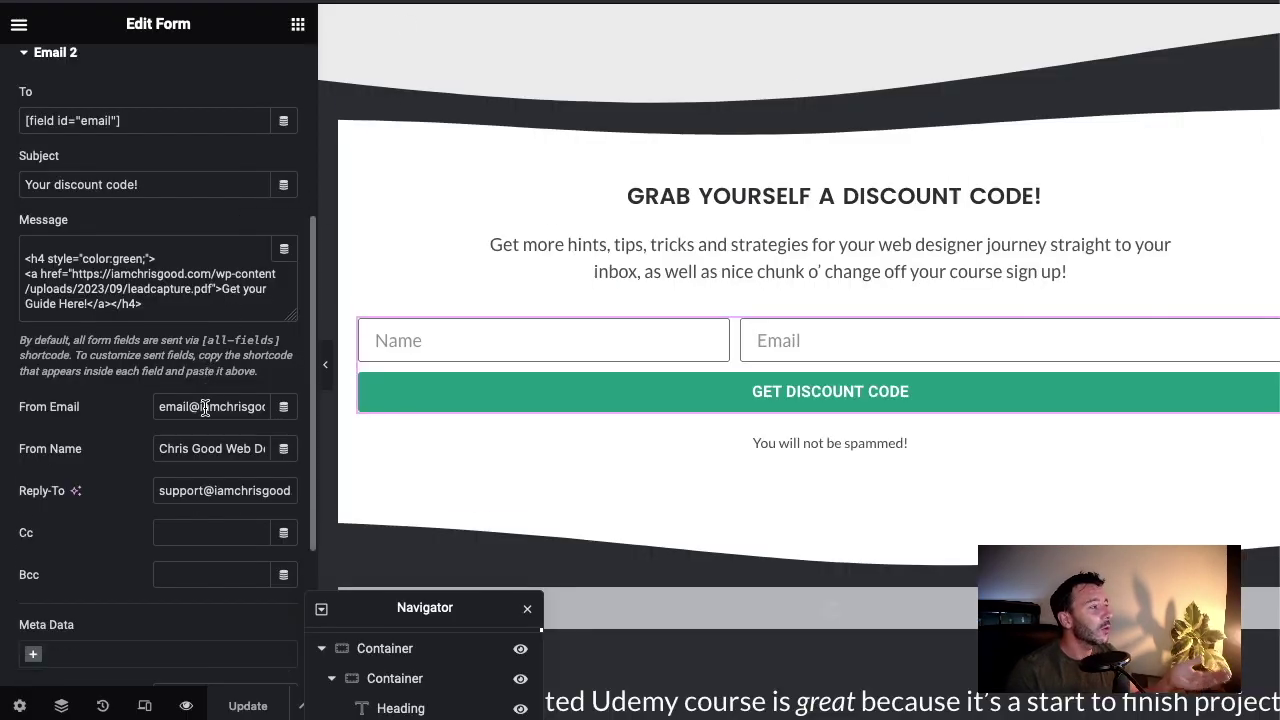
- Switch to the page editor and add Redirect to the form's actions after submit
scroll(170, 400, up, 5)
click(138, 380)
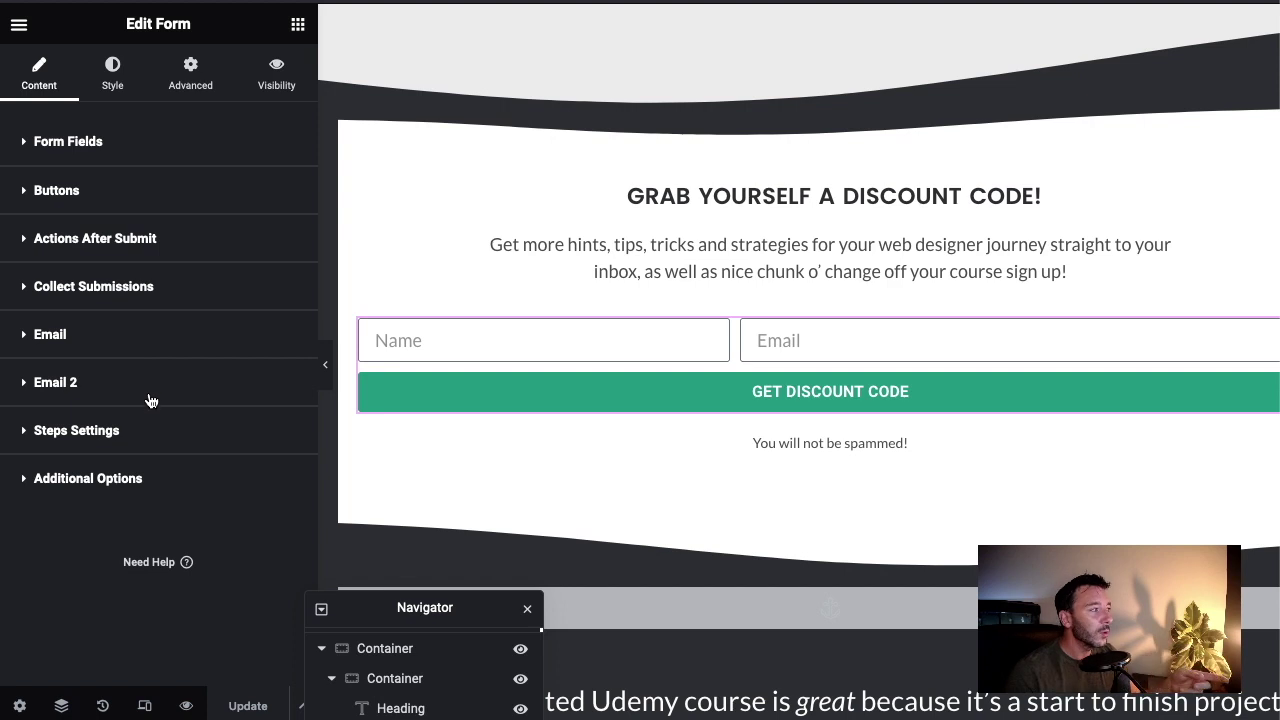
click(175, 252)
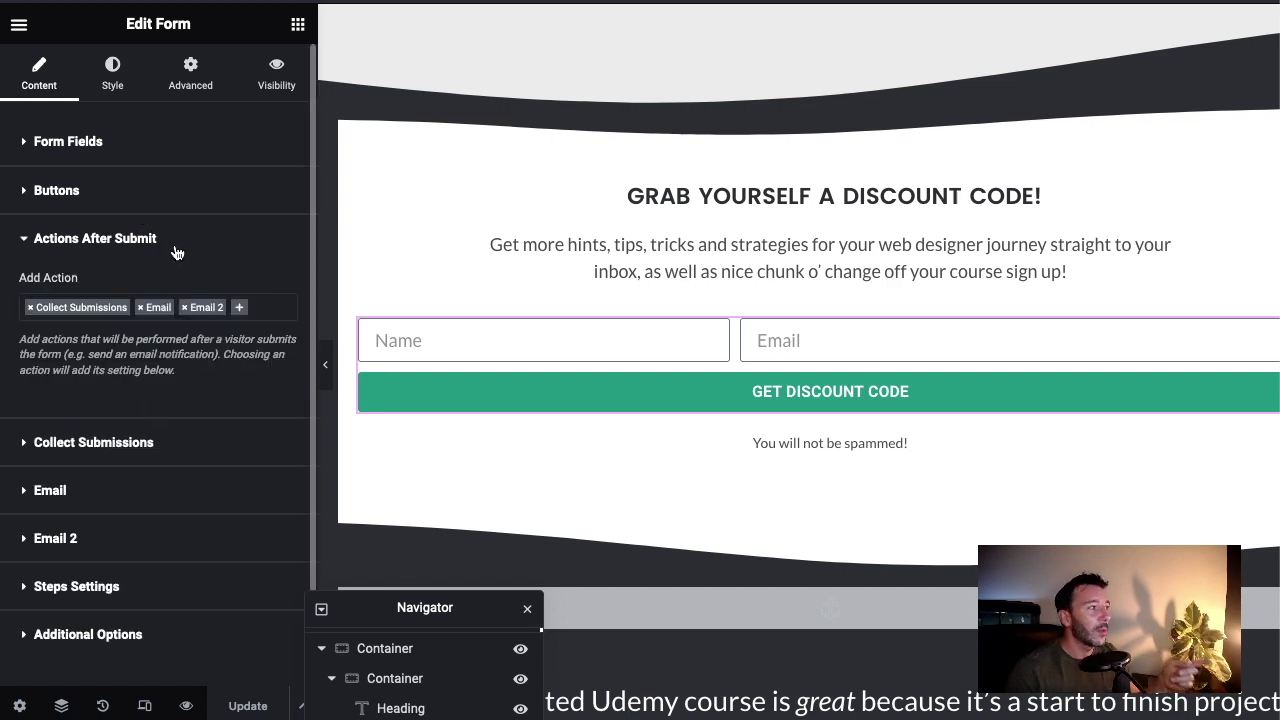
click(240, 312)
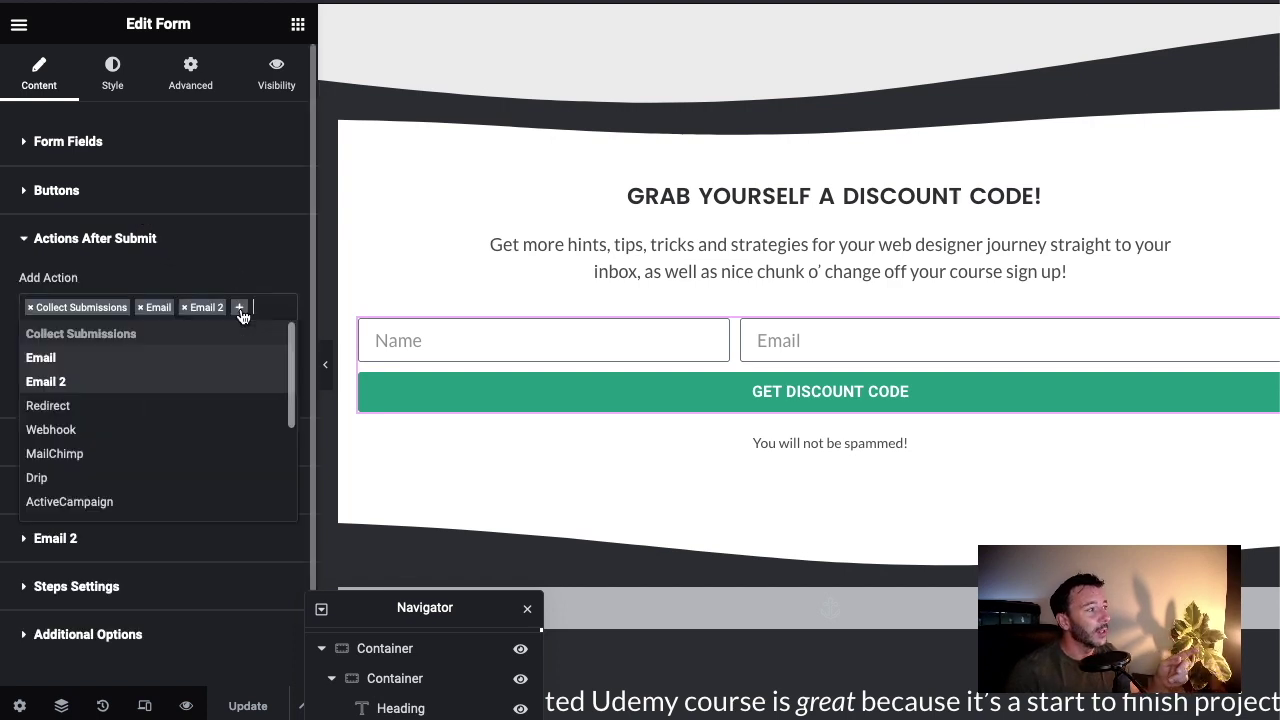
click(52, 405)
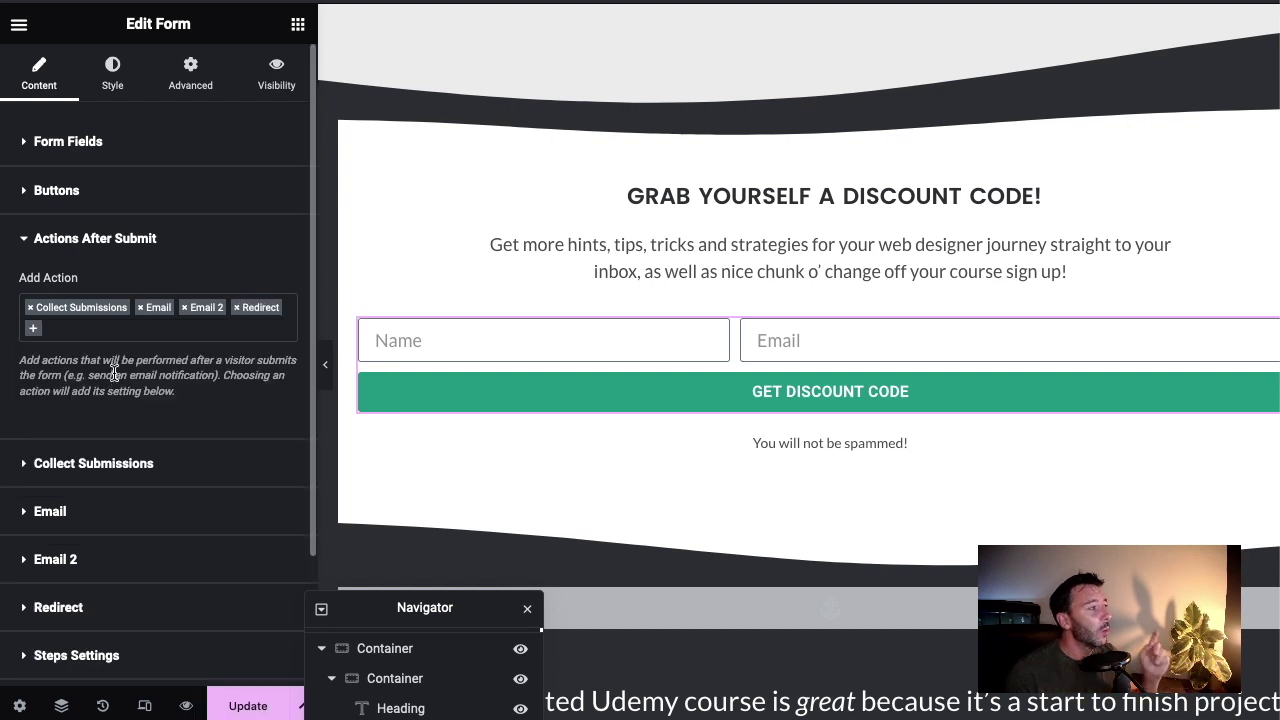
scroll(246, 400, down, 2)
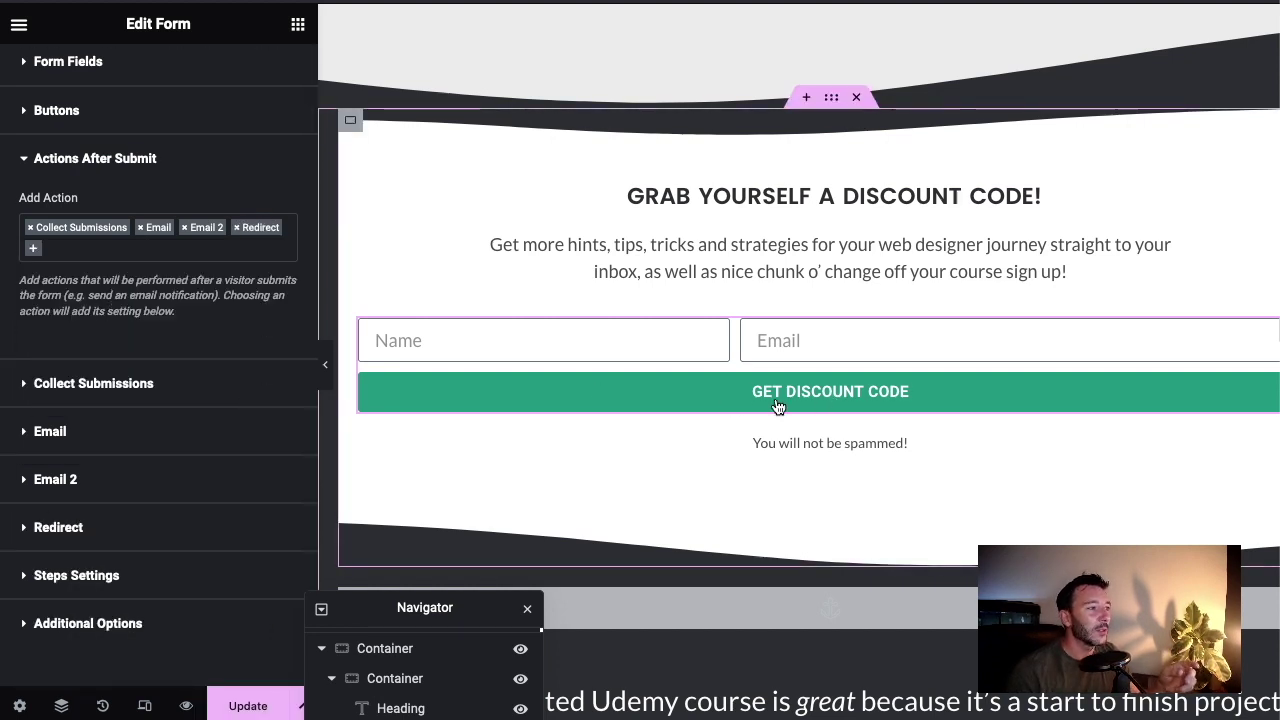
scroll(186, 343, down, 2)
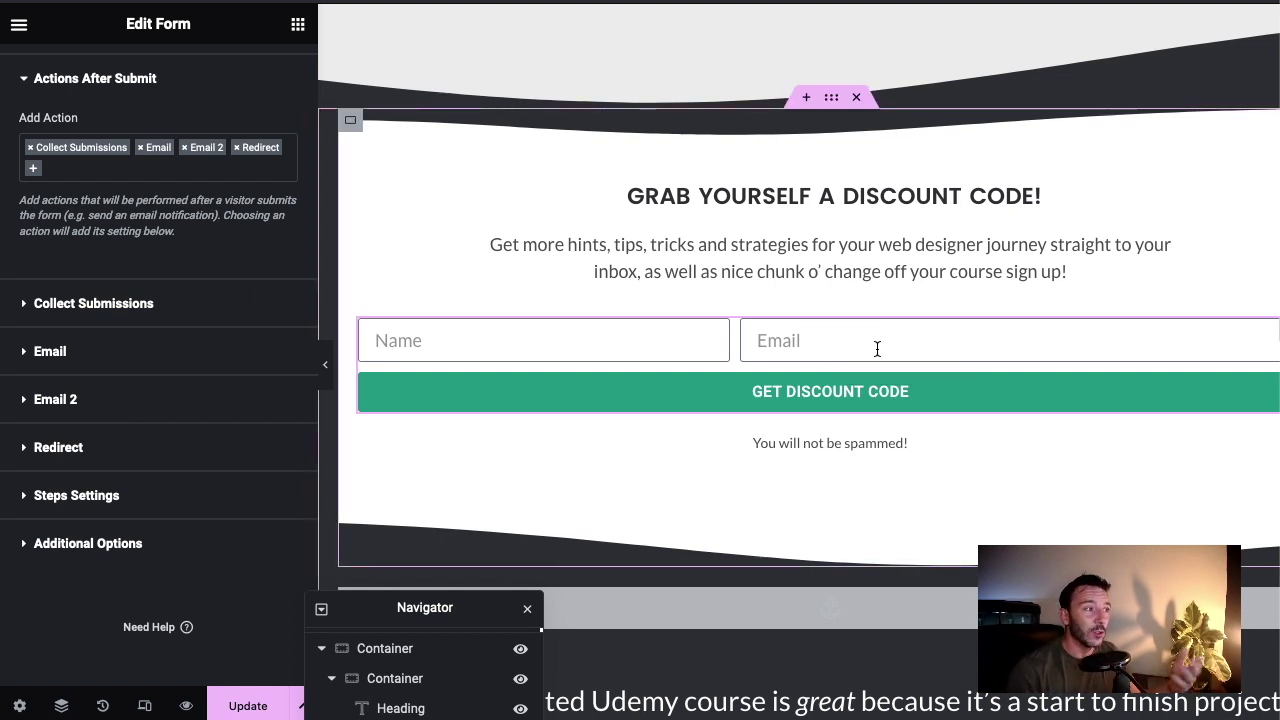
click(112, 452)
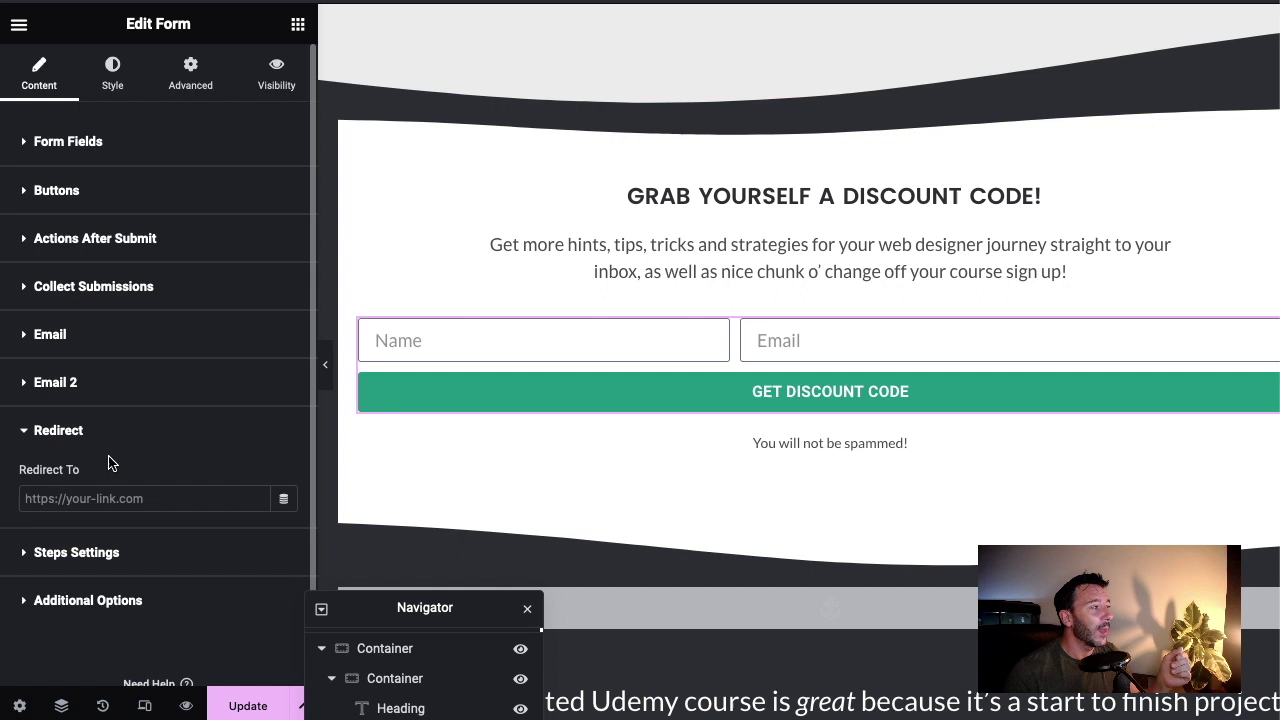
scroll(143, 457, down, 1)
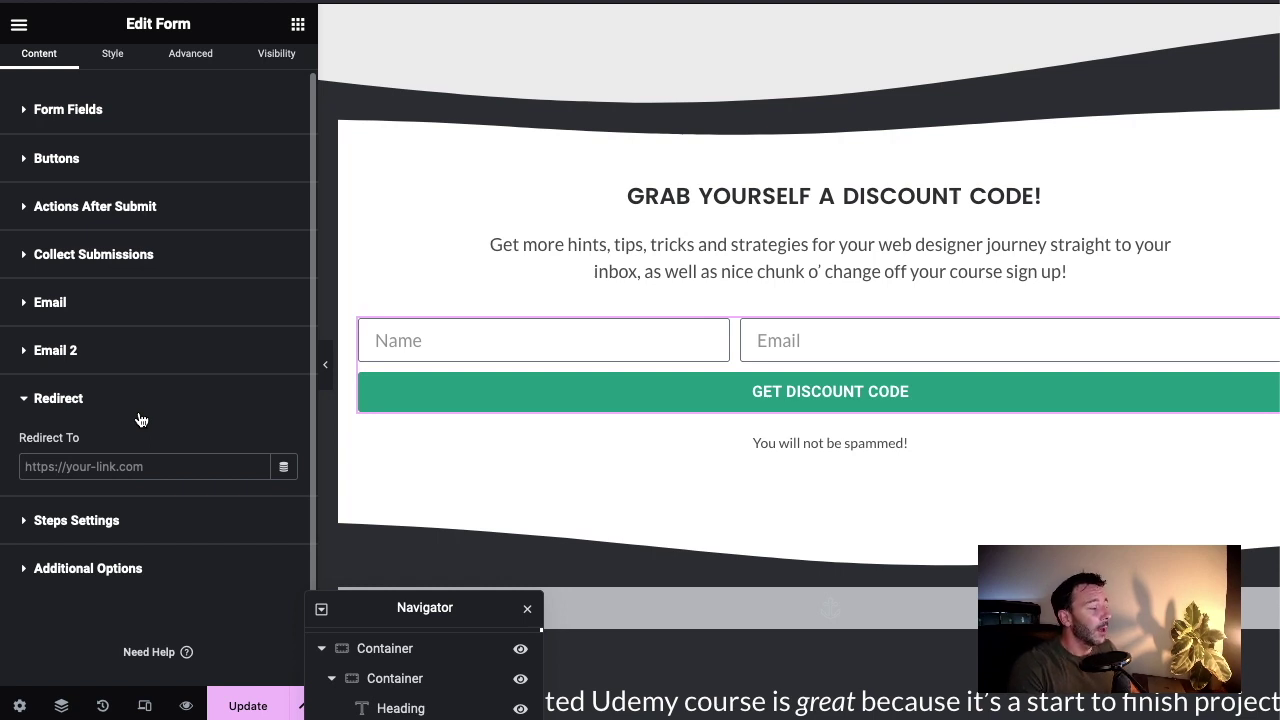
text(nothi)
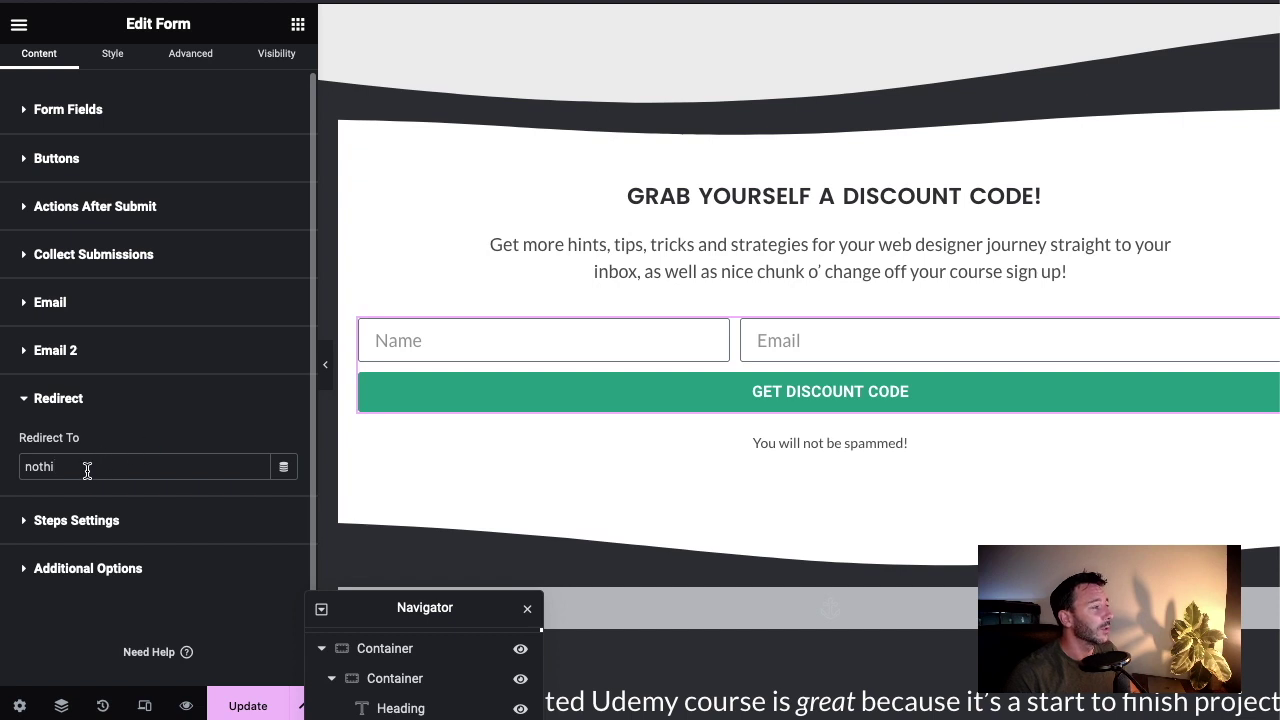
scroll(75, 458, up, 1)
key(BackSpace)
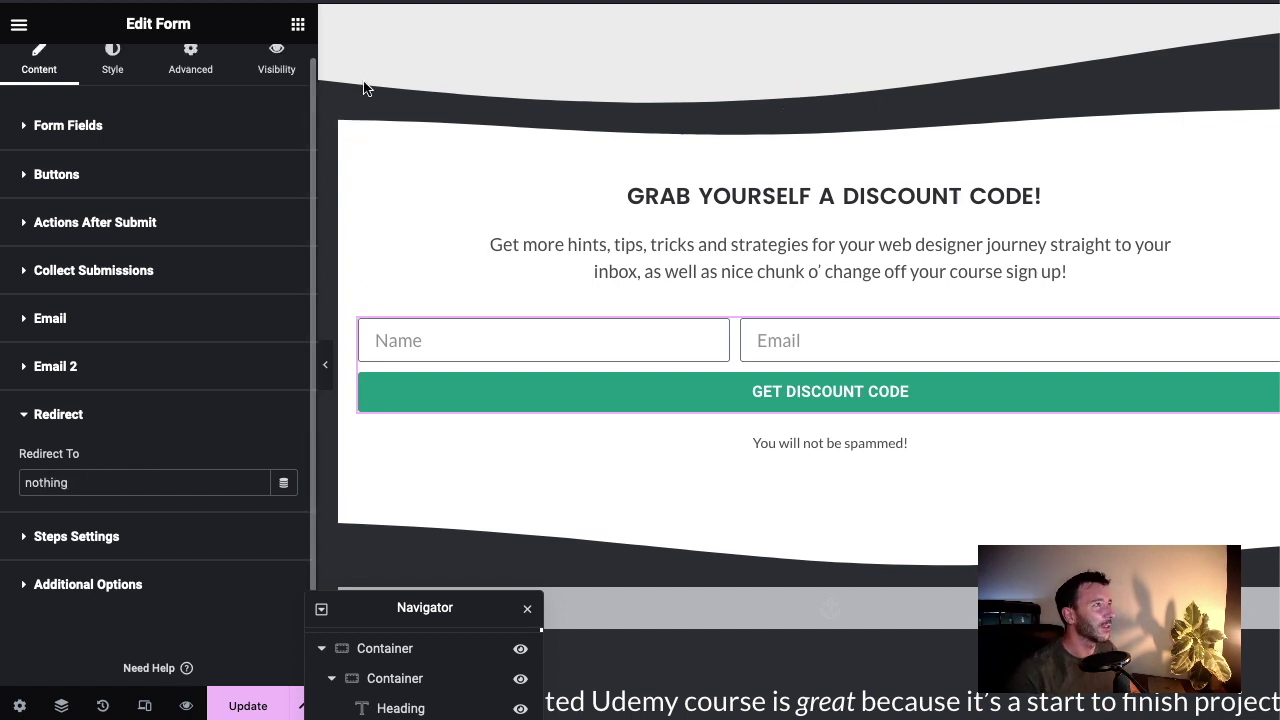
key(ctrl+a)
text(https://iamchrisgood.com/asjs2n4944n2n29f9/)
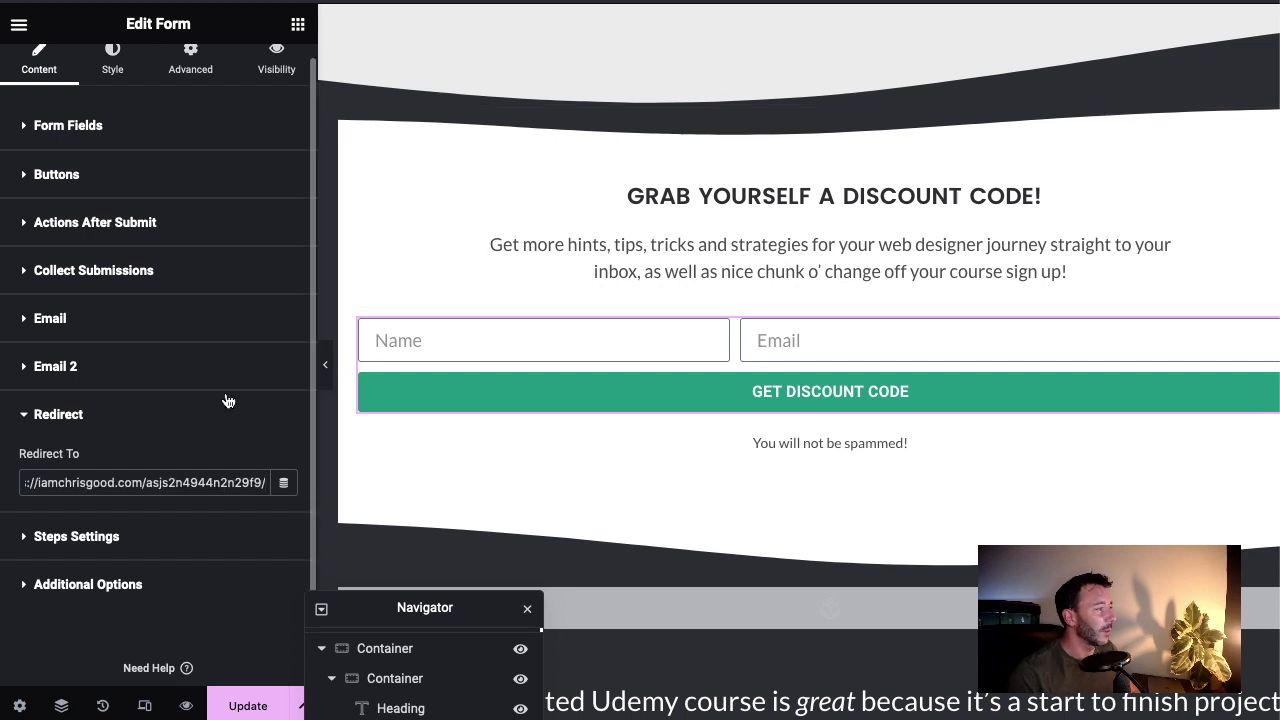
click(148, 430)
click(138, 440)
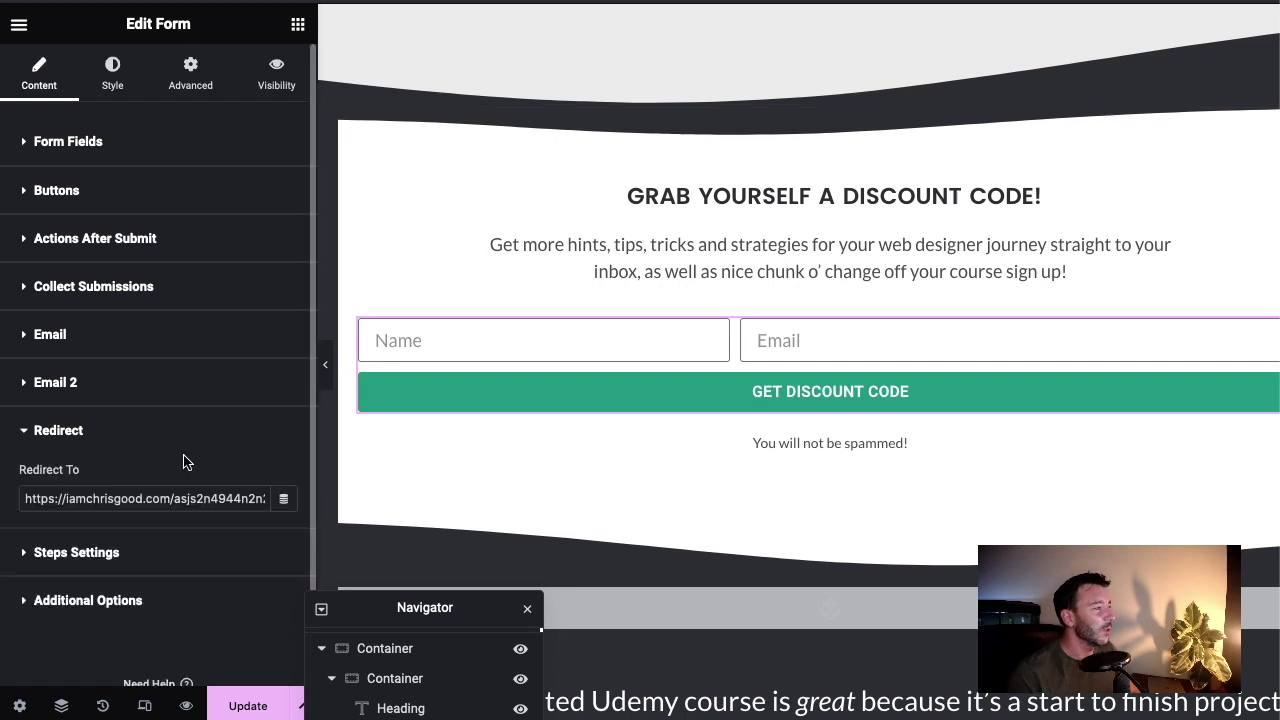
click(248, 705)
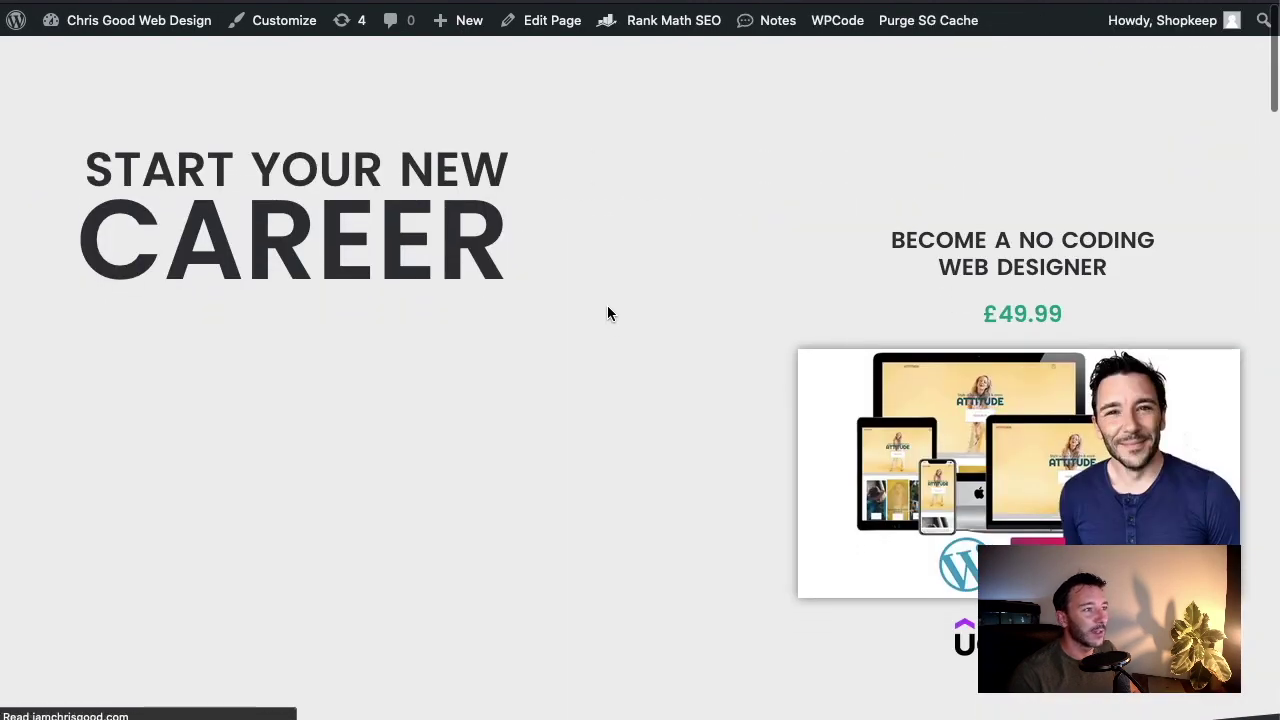
- Look over the live page, and review the form's Email 2 settings and message in the page editor
scroll(579, 259, down, 2)
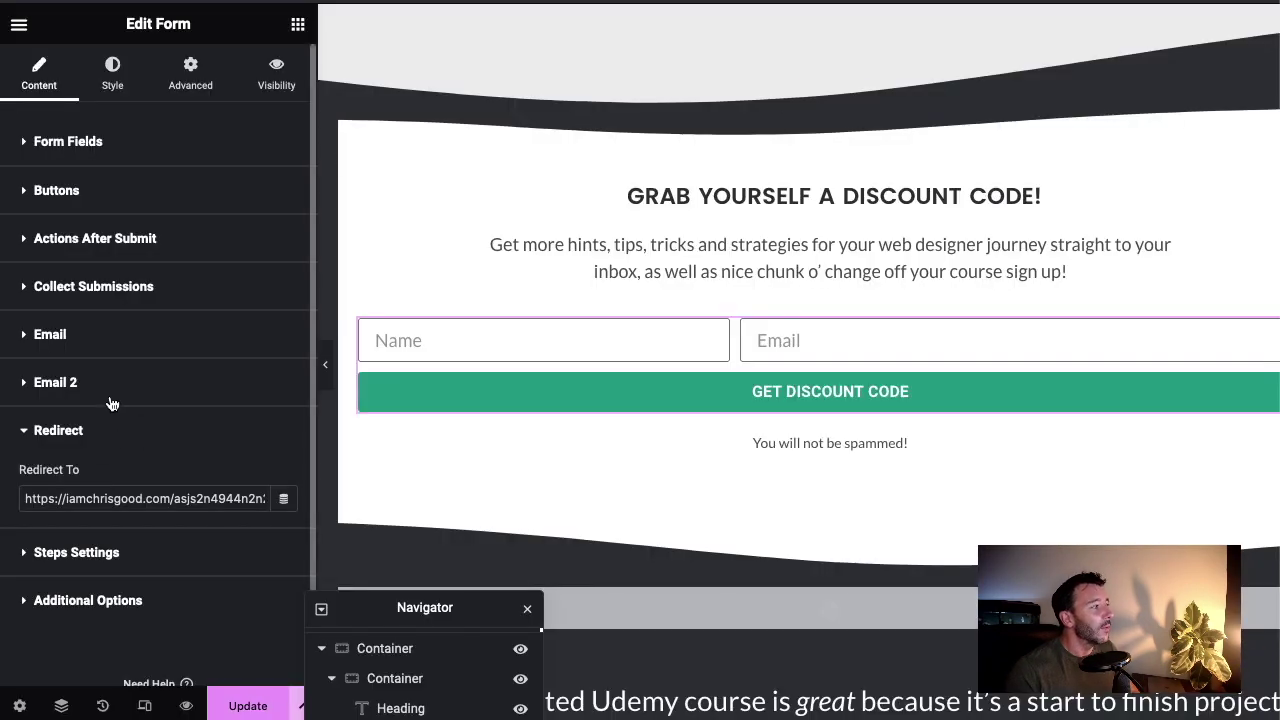
click(152, 386)
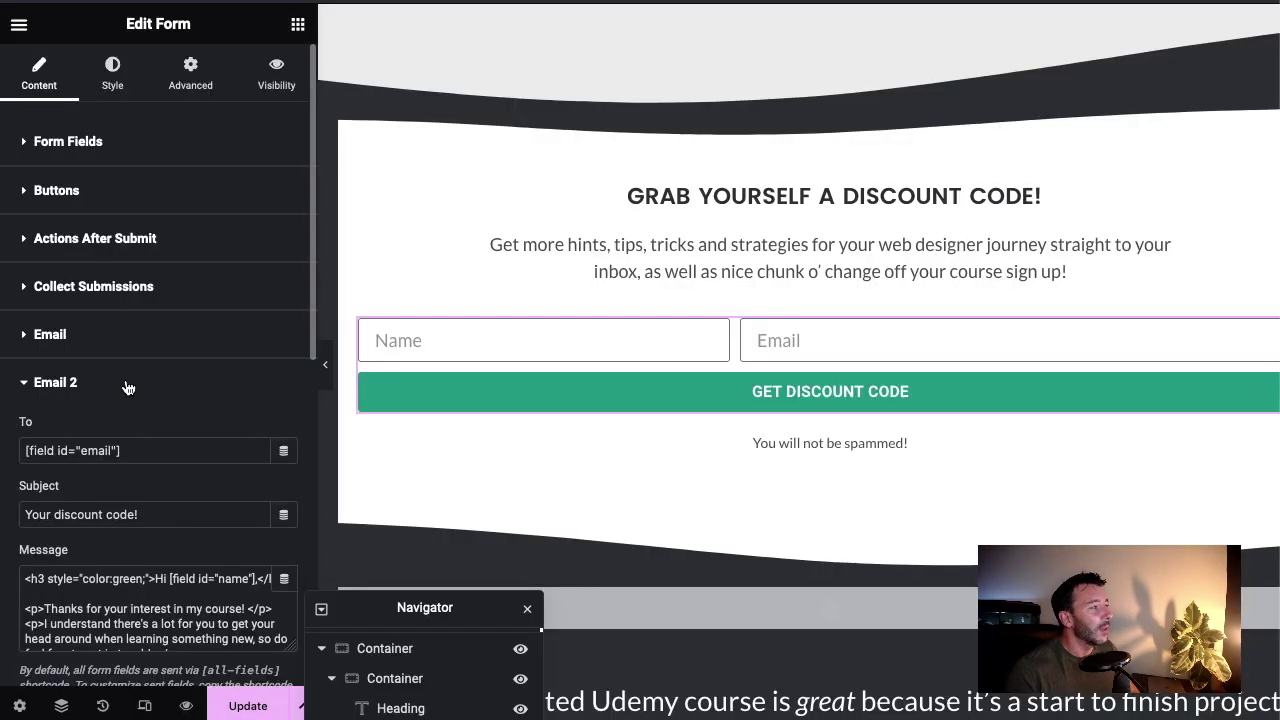
scroll(150, 505, down, 3)
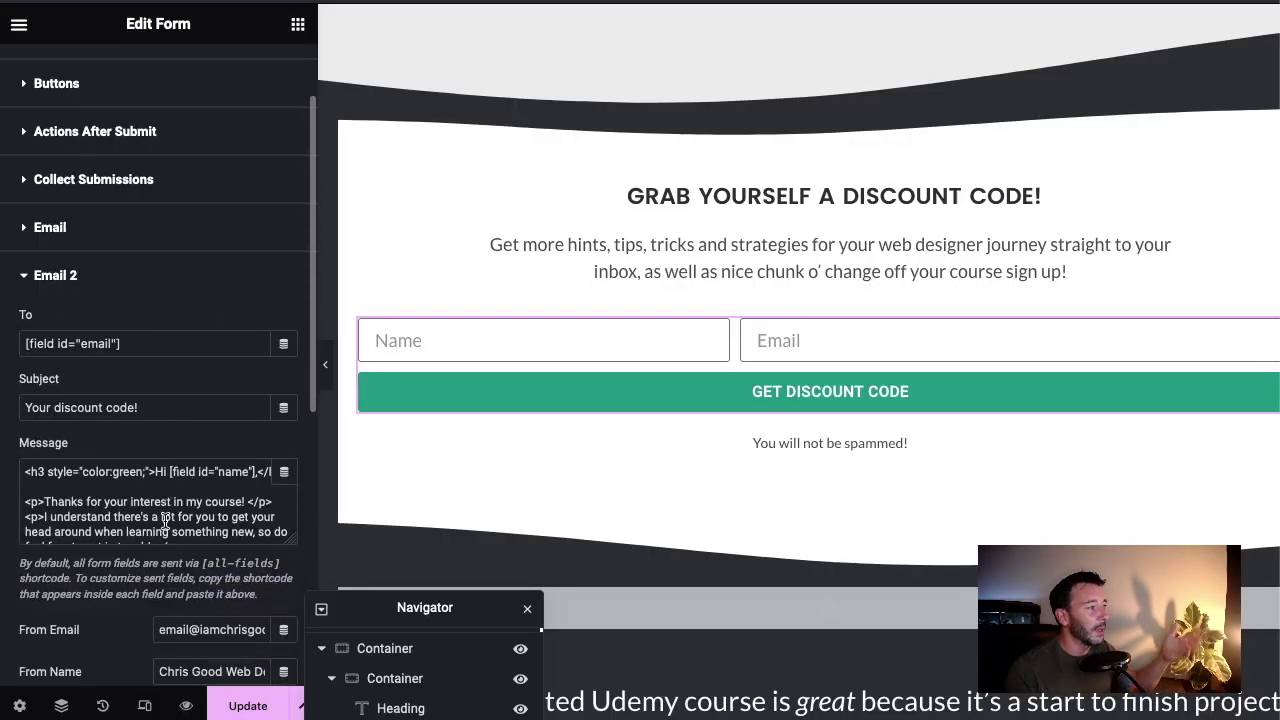
scroll(172, 500, down, 1)
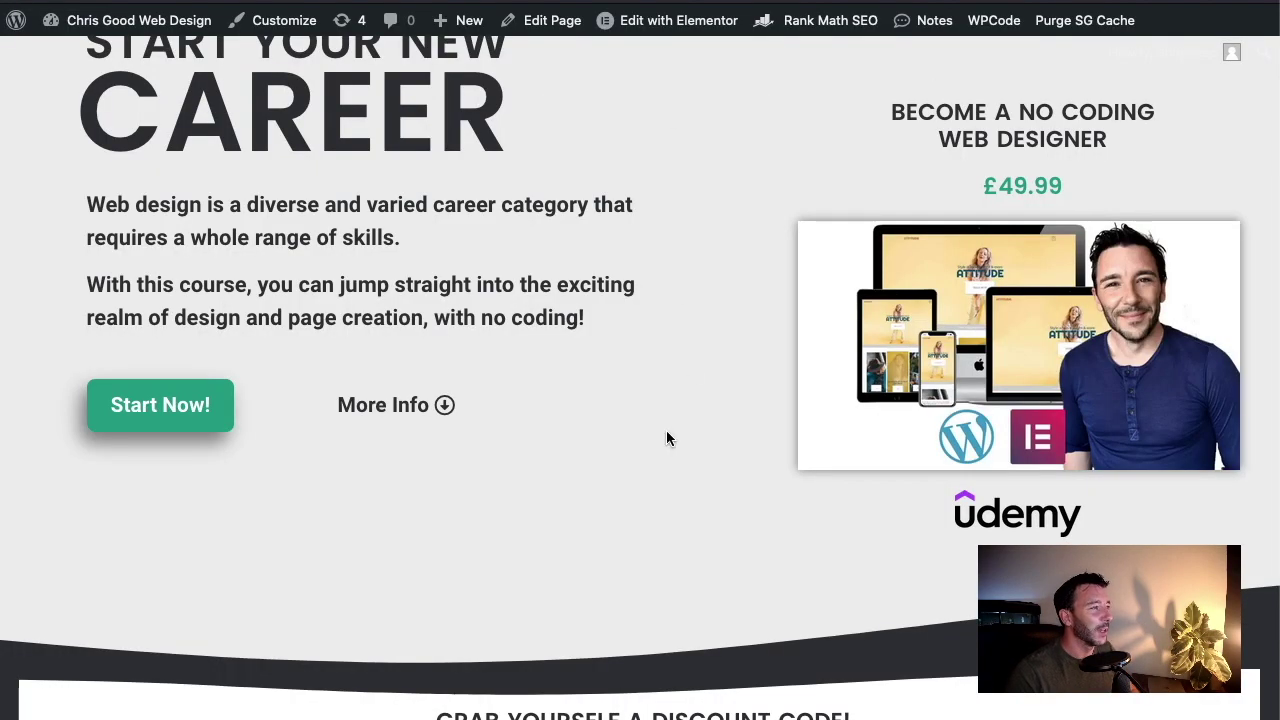
- Fill in the visitor's name on the live page's "Grab yourself a discount code!" form
scroll(666, 438, down, 5)
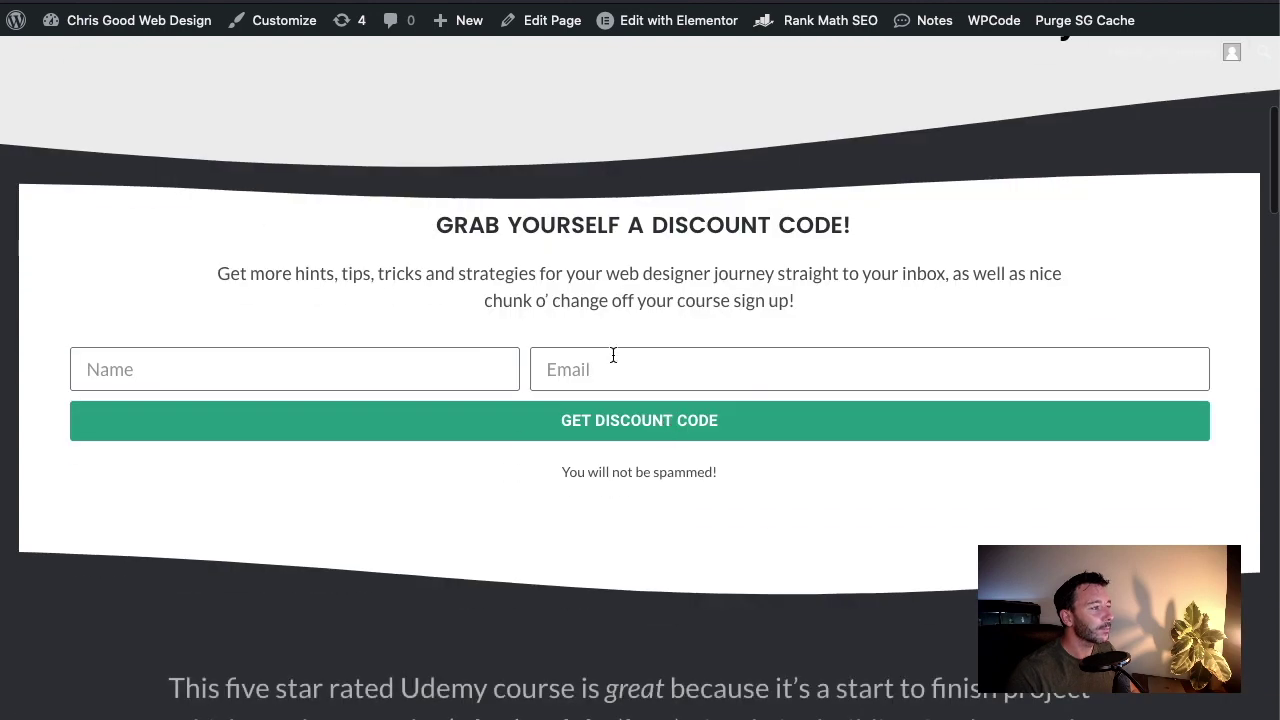
scroll(594, 358, up, 1)
click(211, 400)
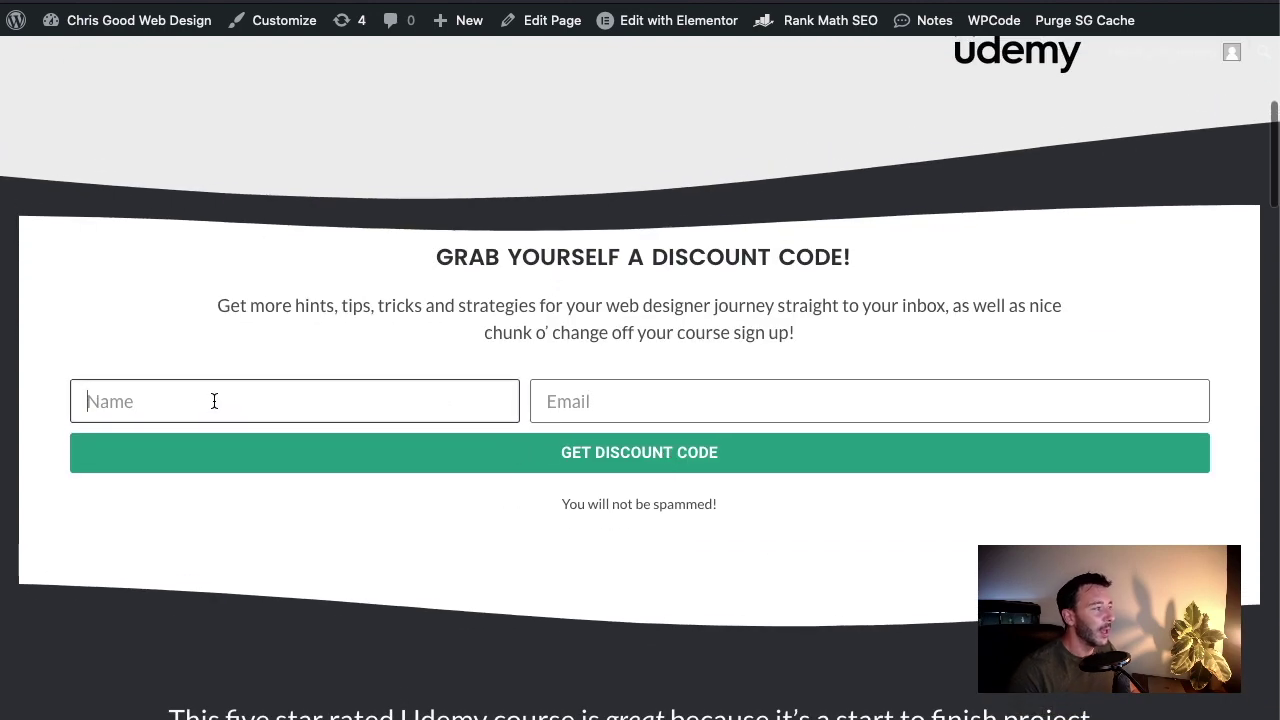
text(Du)
key(BackSpace)
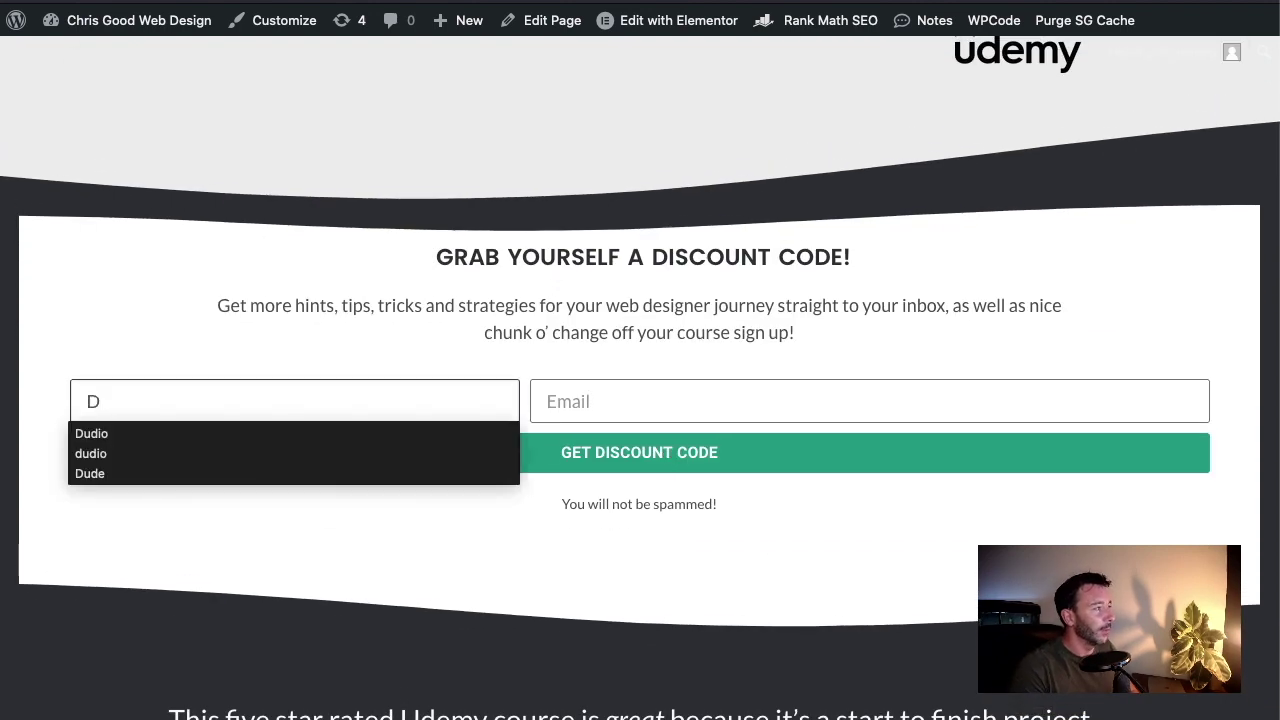
text(u)
key(Down)
key(Down)
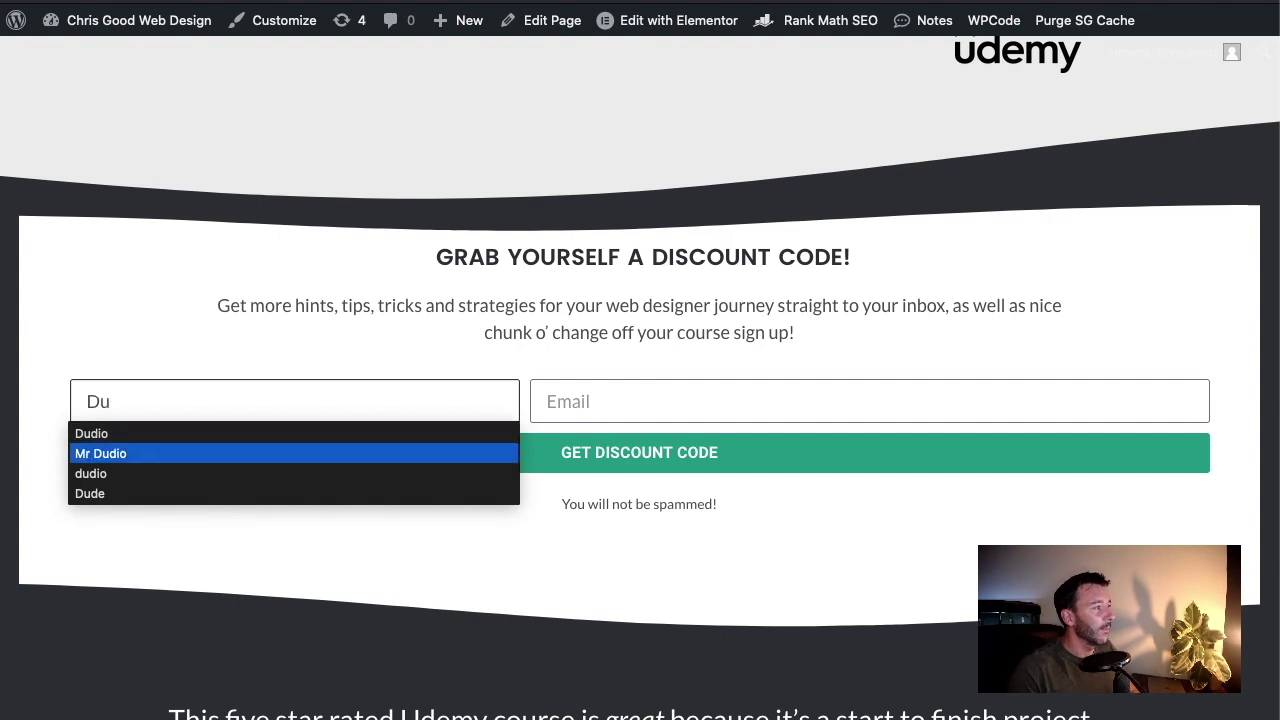
key(Return)
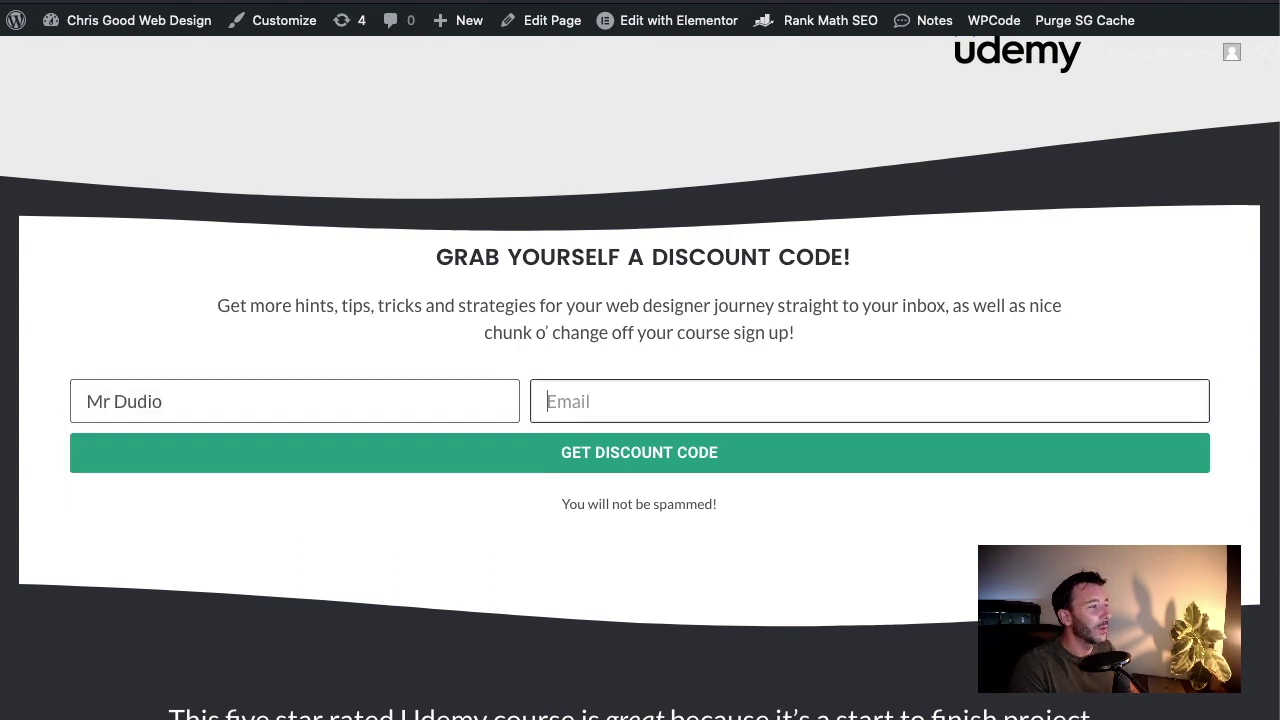
- Enter the test e-mail address in the discount form and submit it
text(pla)
key(Down)
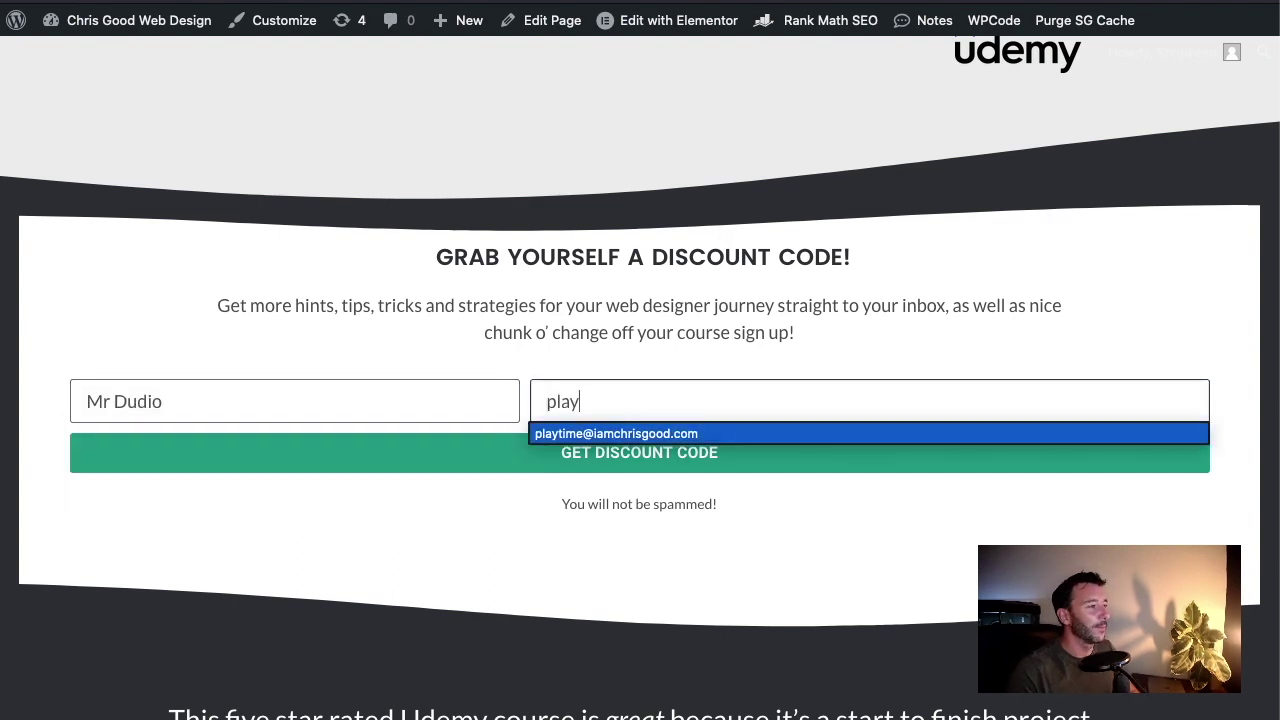
key(Return)
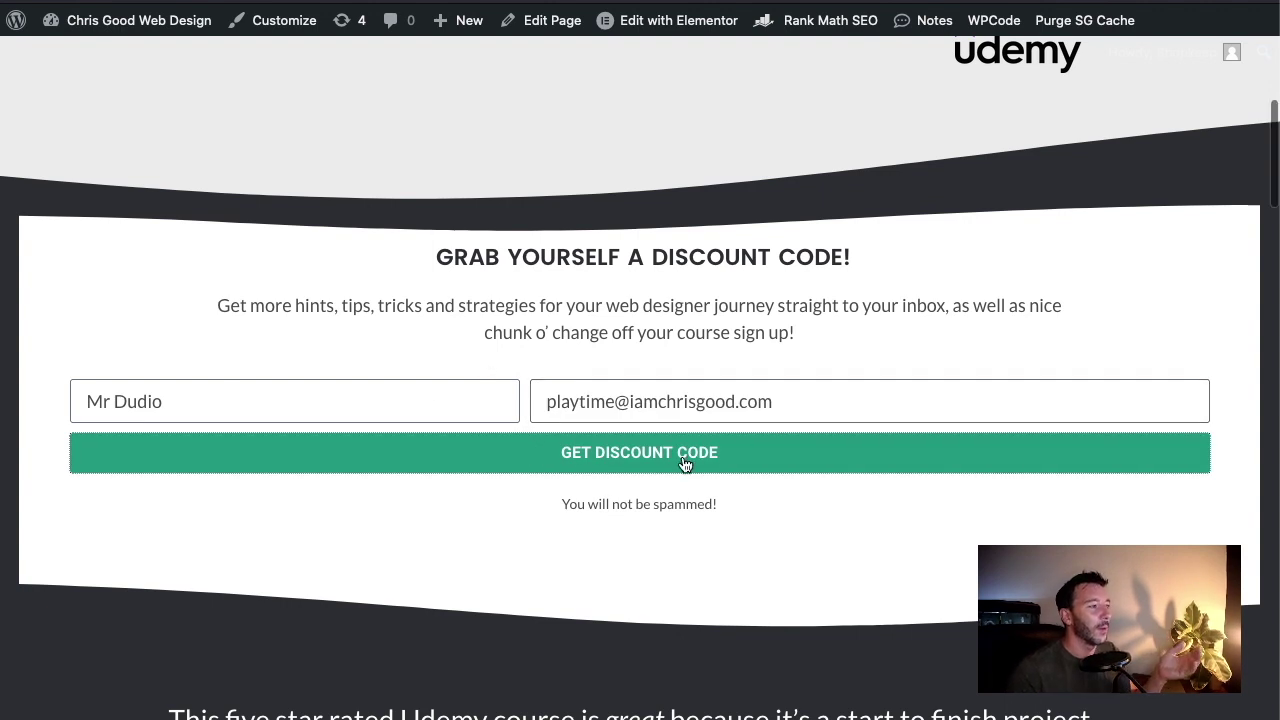
scroll(670, 470, up, 1)
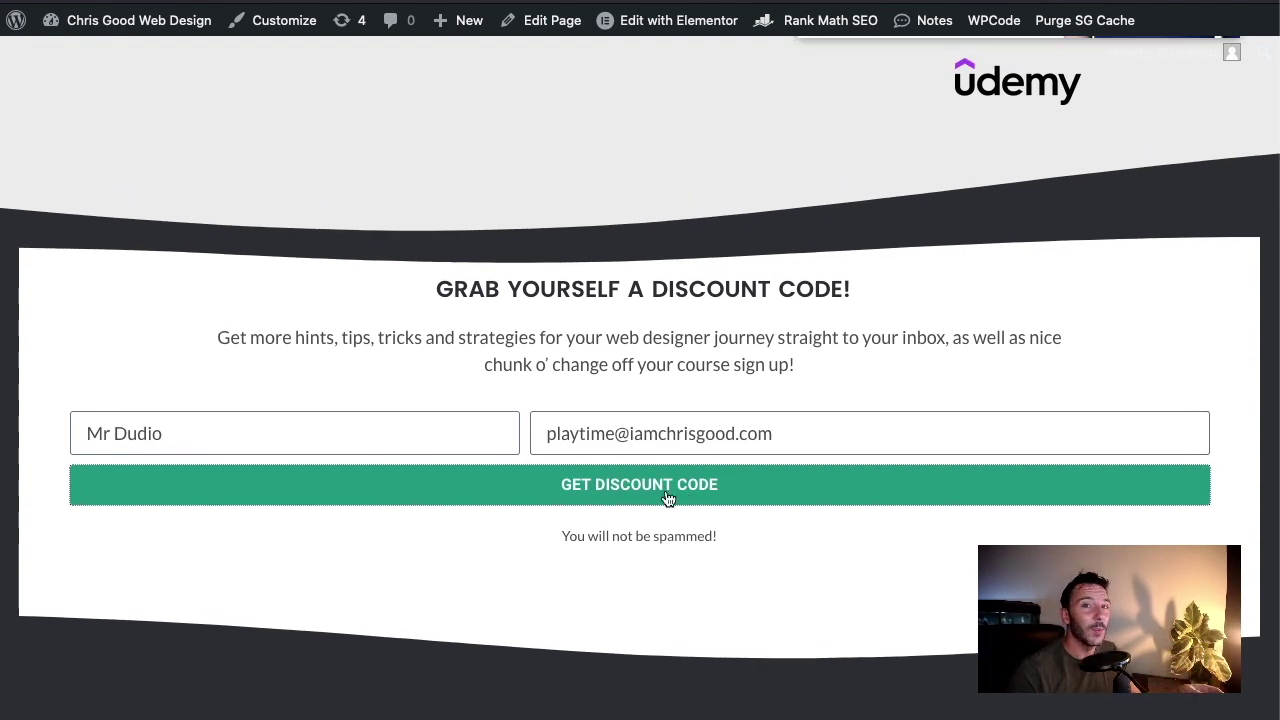
click(667, 498)
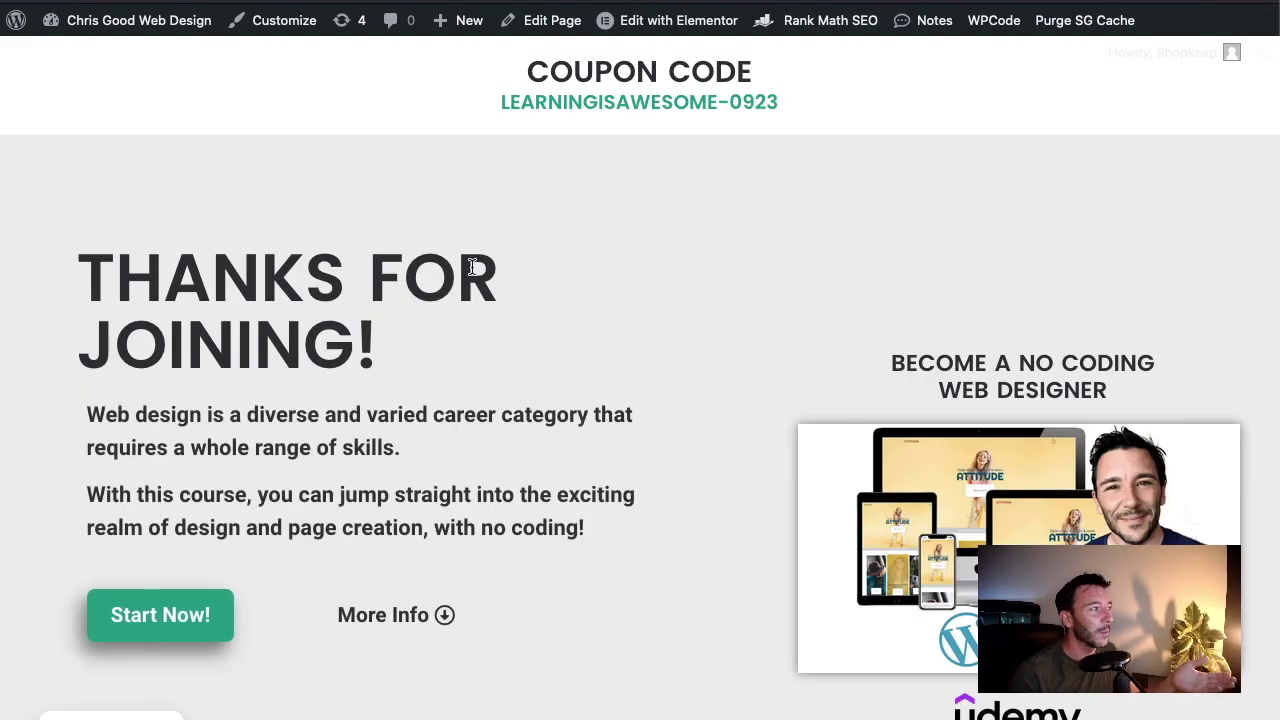
- Check the "Thanks for joining!" redirect page and highlight the coupon code in its header
scroll(480, 400, down, 1)
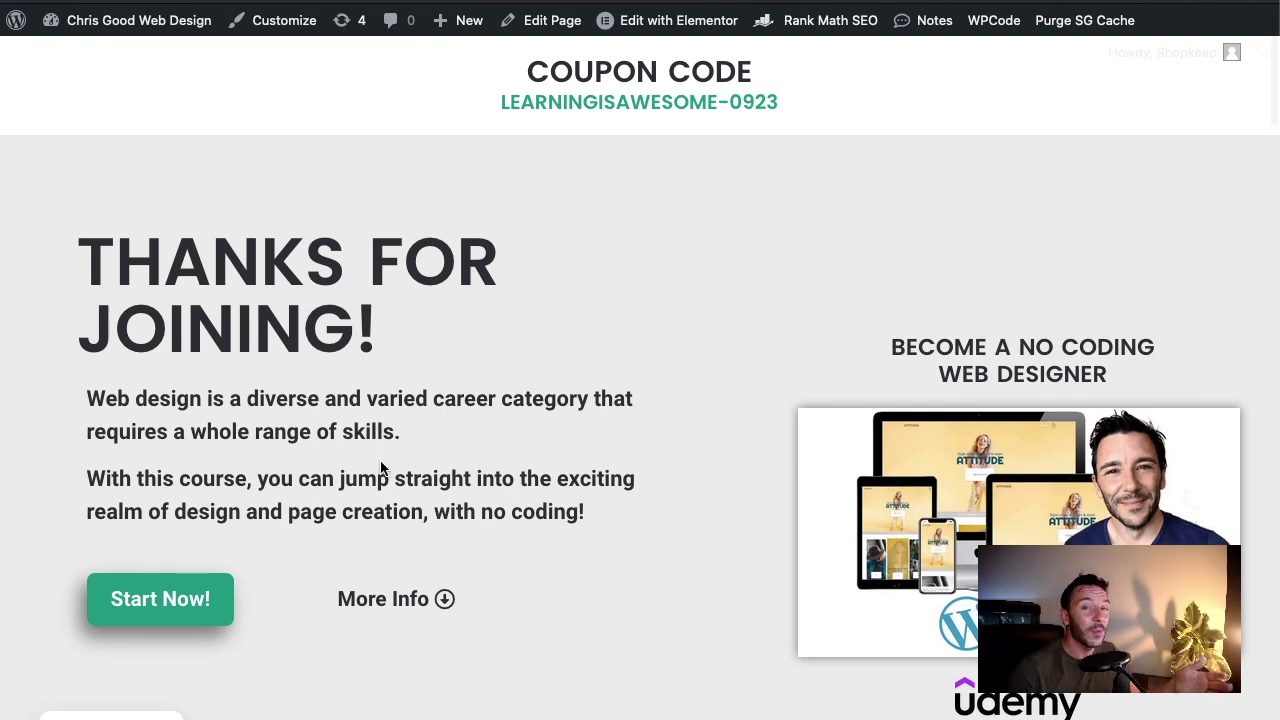
scroll(411, 456, up, 1)
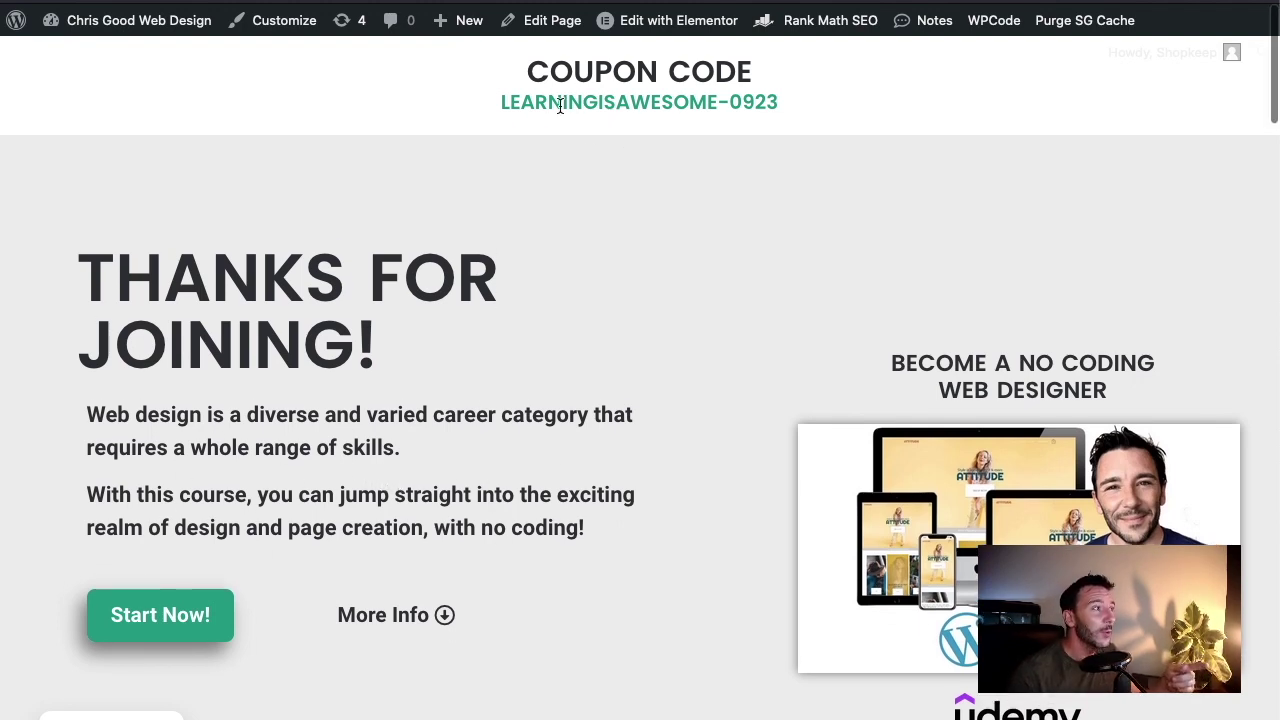
mouse_move(778, 104)
mouse_down()
mouse_move(529, 108)
mouse_move(782, 100)
mouse_up()
click(466, 114)
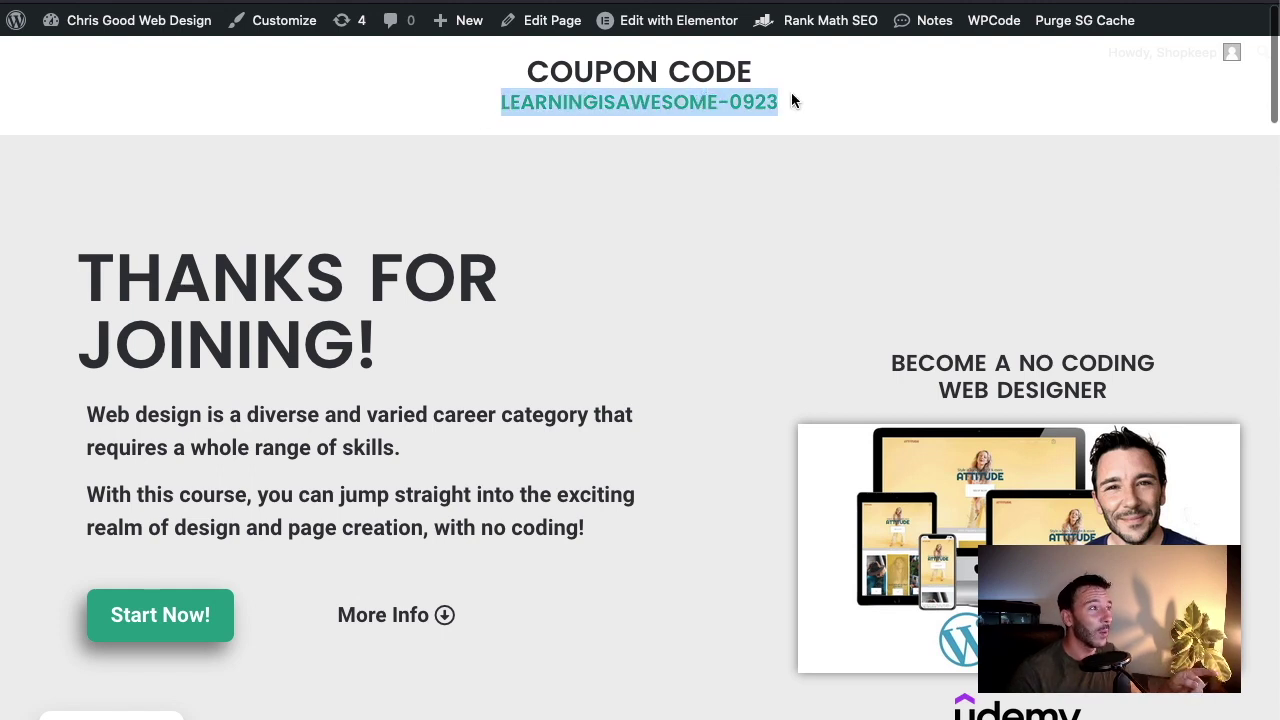
click(502, 108)
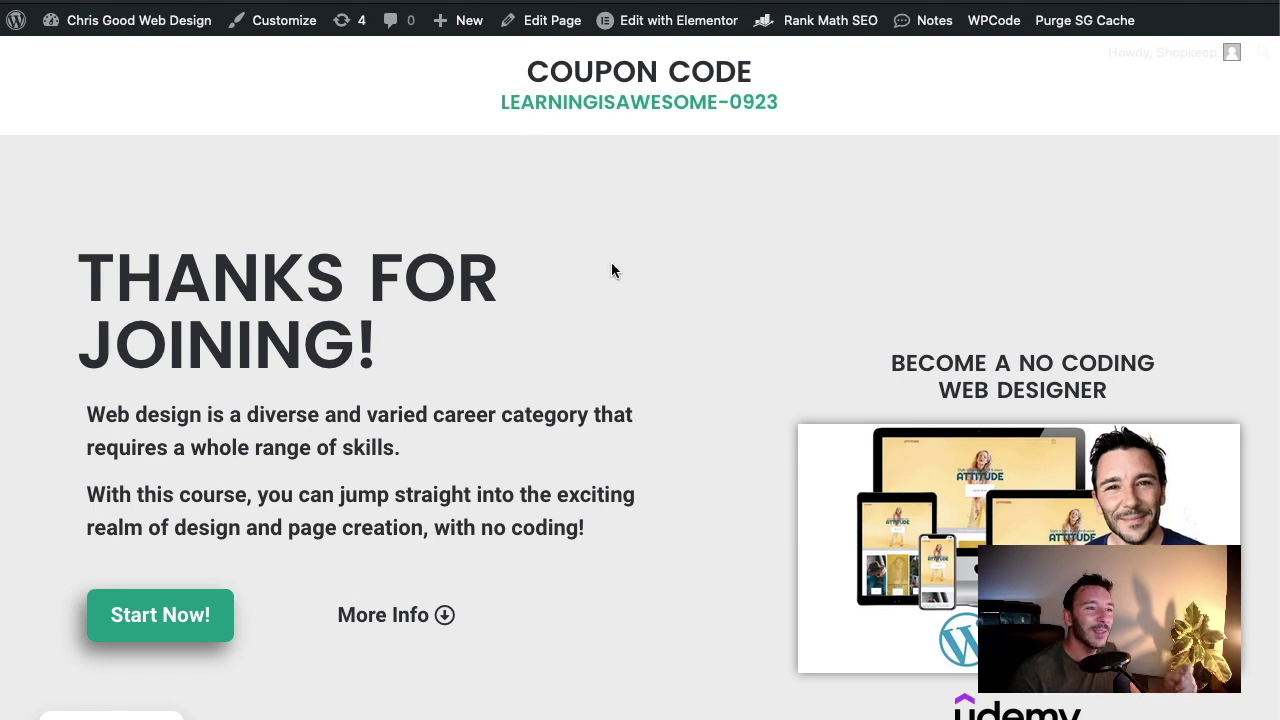
- Examine the thank-you page's opening section and how its coupon code header behaves while the content moves
scroll(640, 278, down, 1)
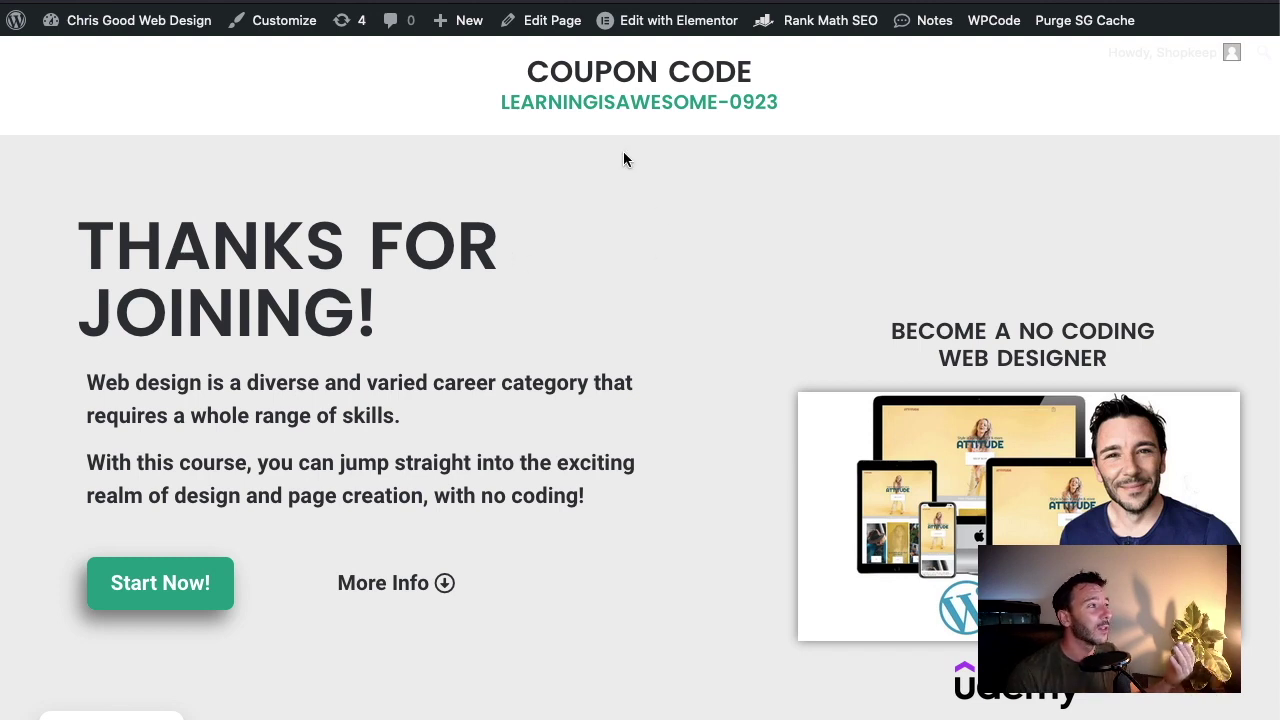
scroll(623, 155, down, 1)
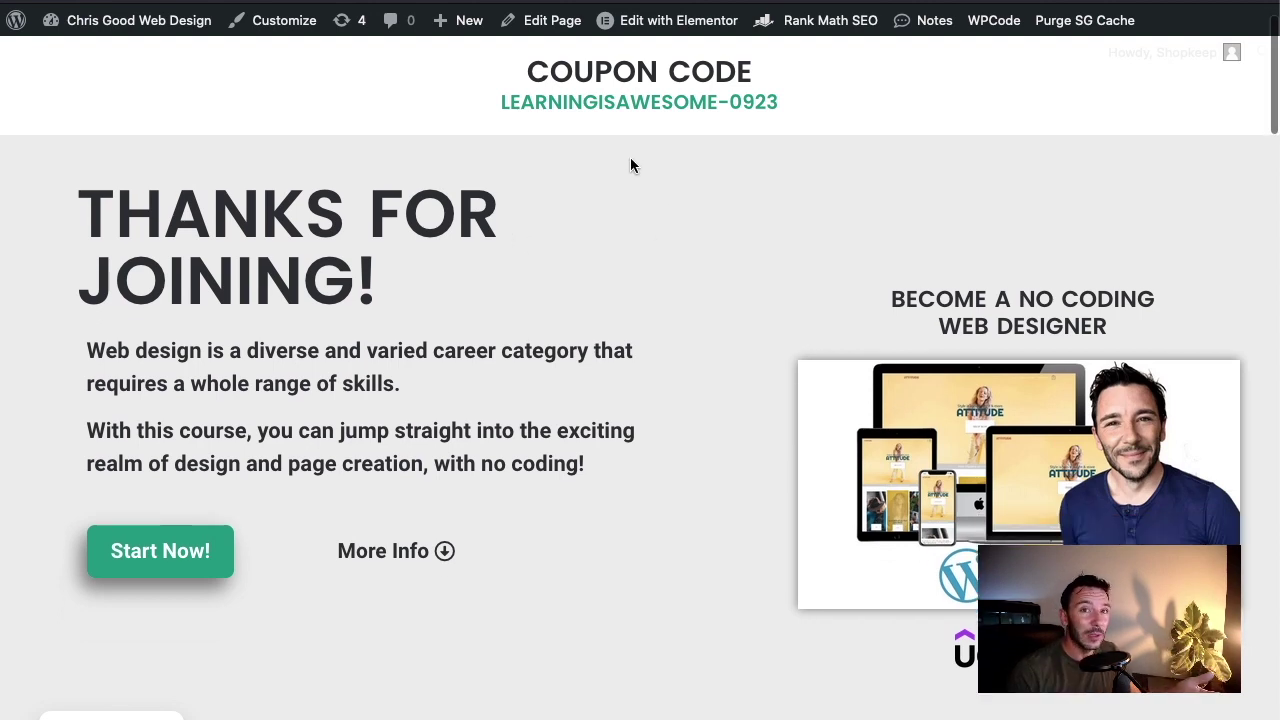
scroll(601, 177, down, 2)
scroll(601, 183, up, 3)
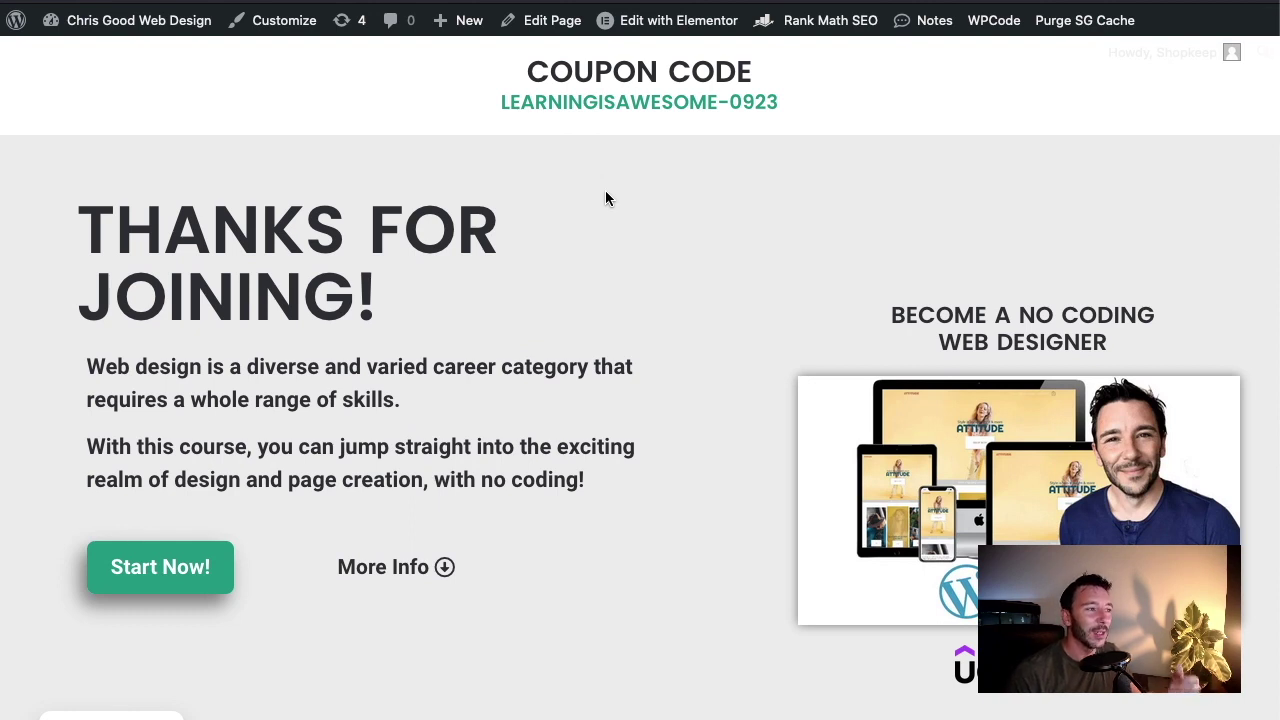
scroll(601, 180, down, 2)
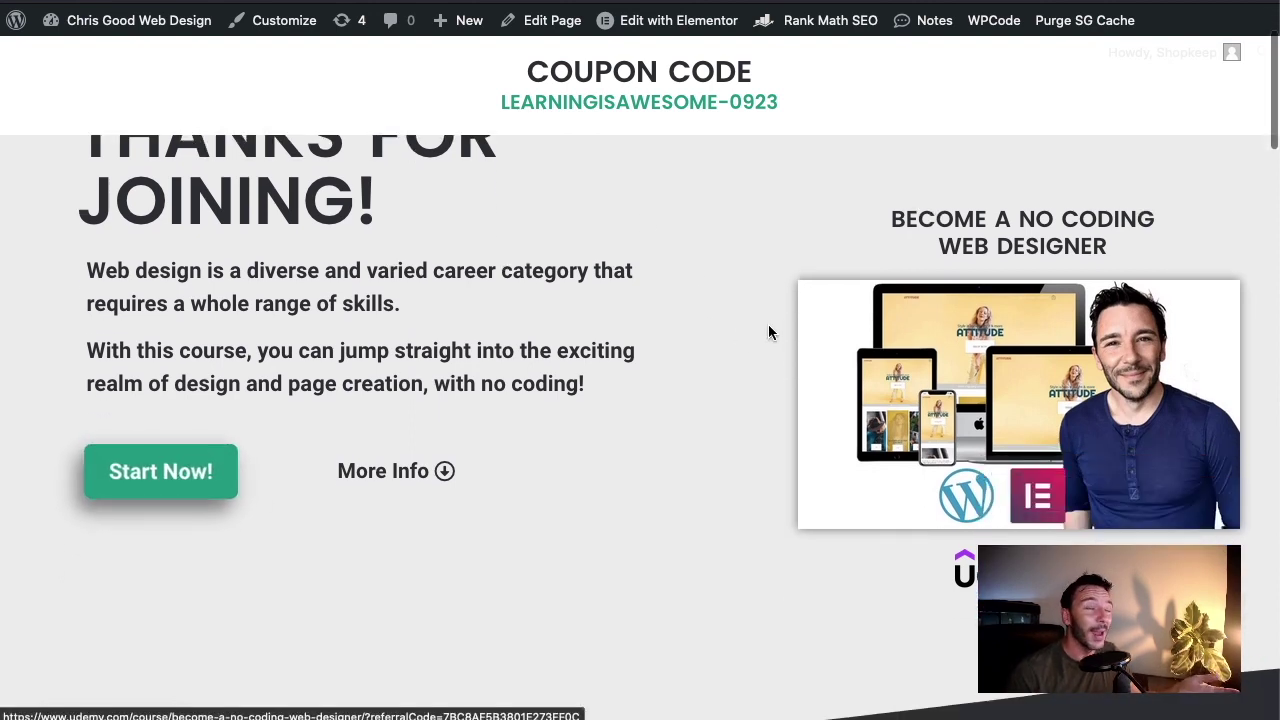
scroll(666, 451, up, 2)
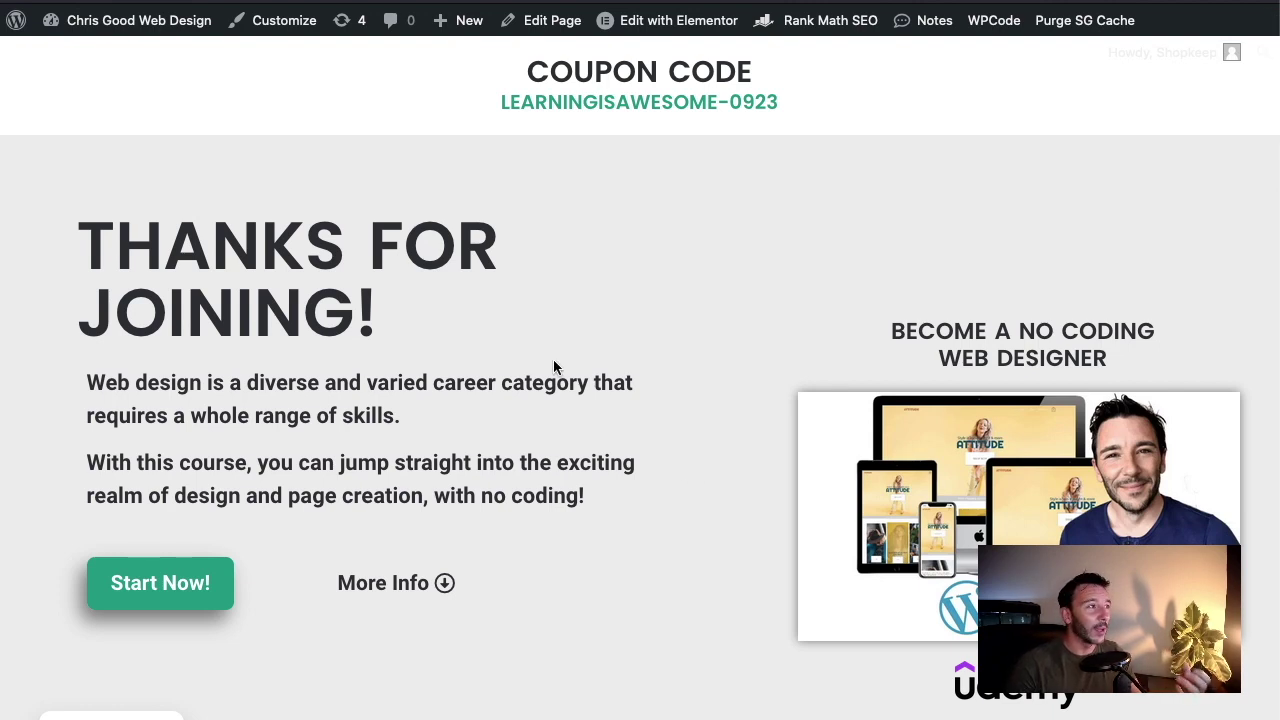
scroll(540, 375, up, 1)
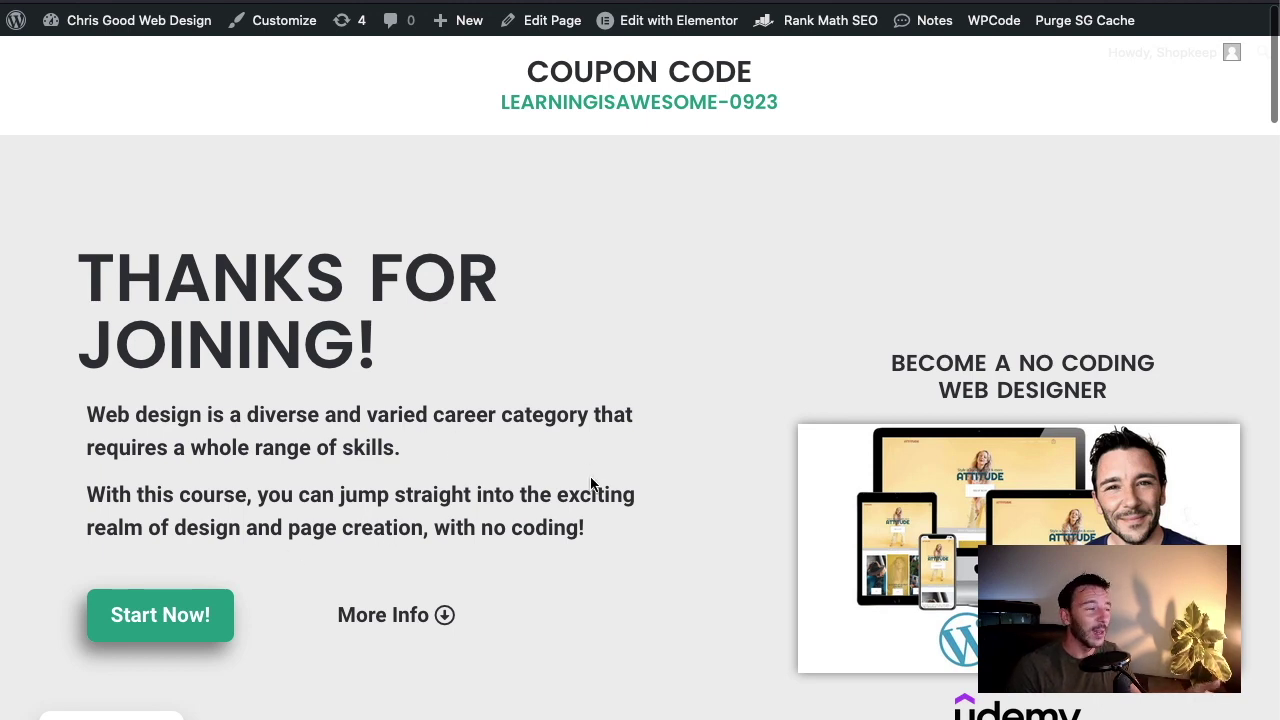
scroll(591, 486, down, 2)
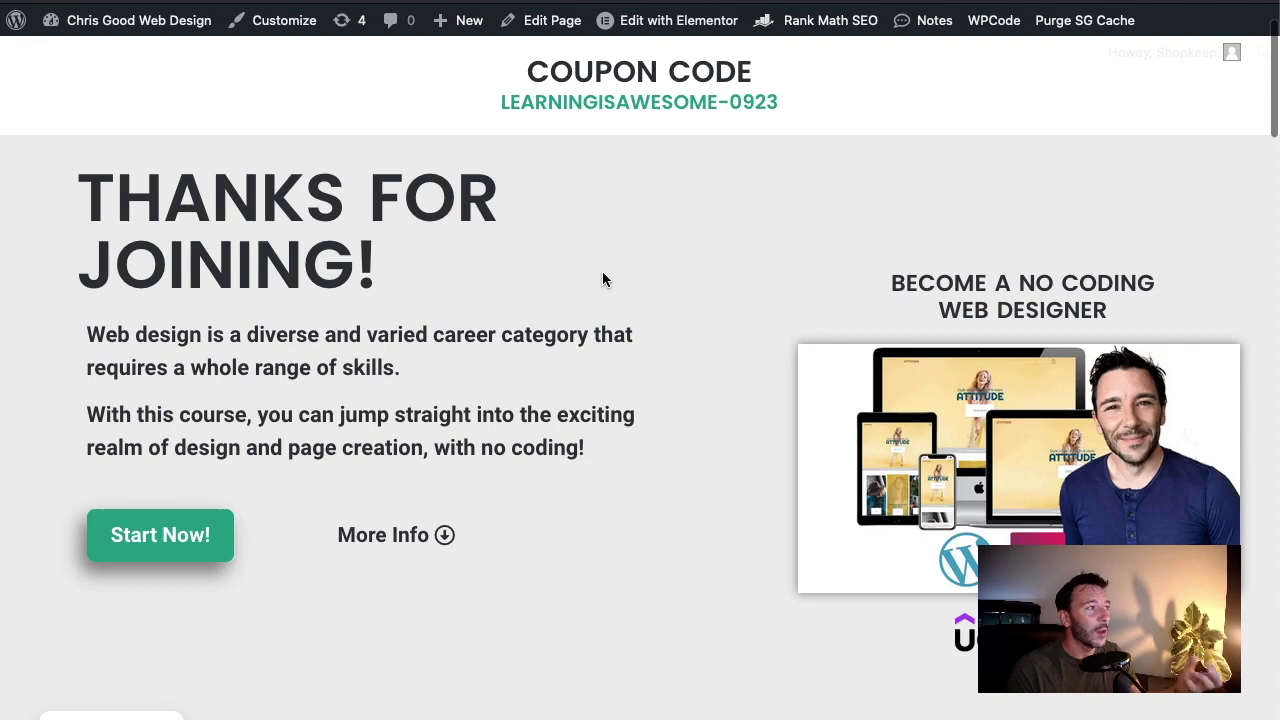
scroll(603, 270, up, 2)
- Look through the thank-you page down to Happy Students, follow its Start Now! link to Udemy and return
scroll(626, 397, down, 20)
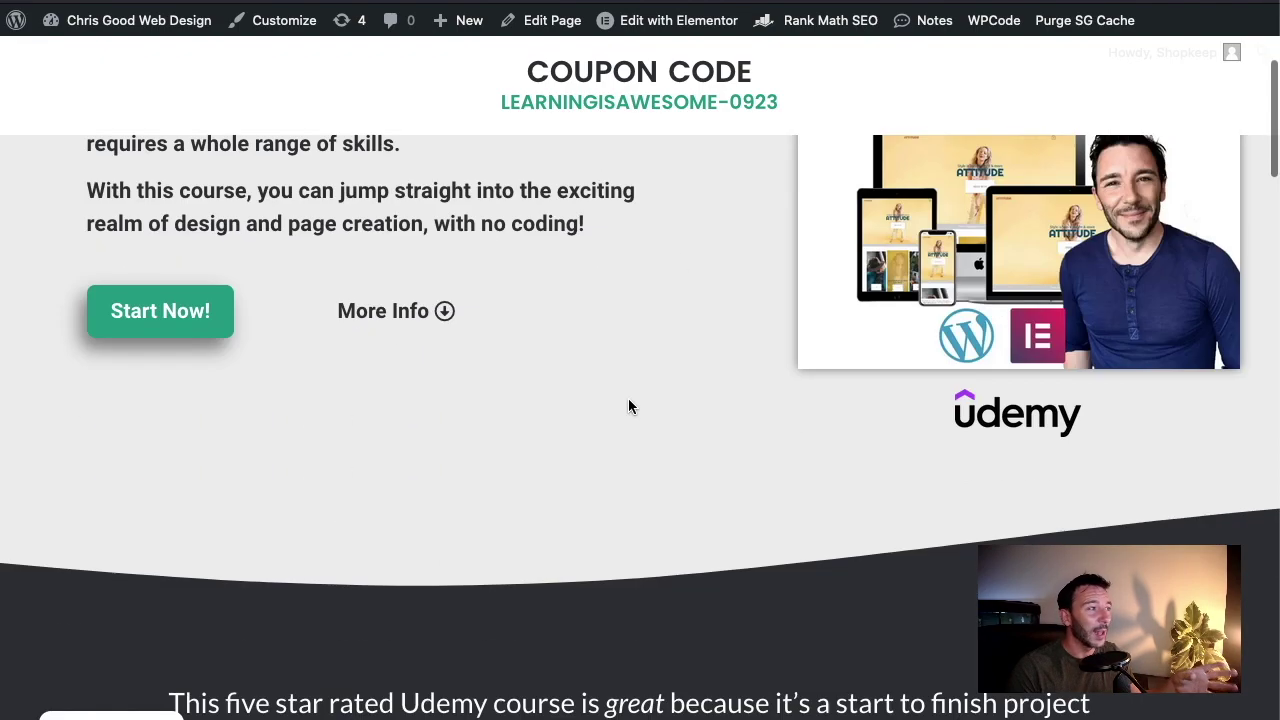
scroll(660, 397, down, 20)
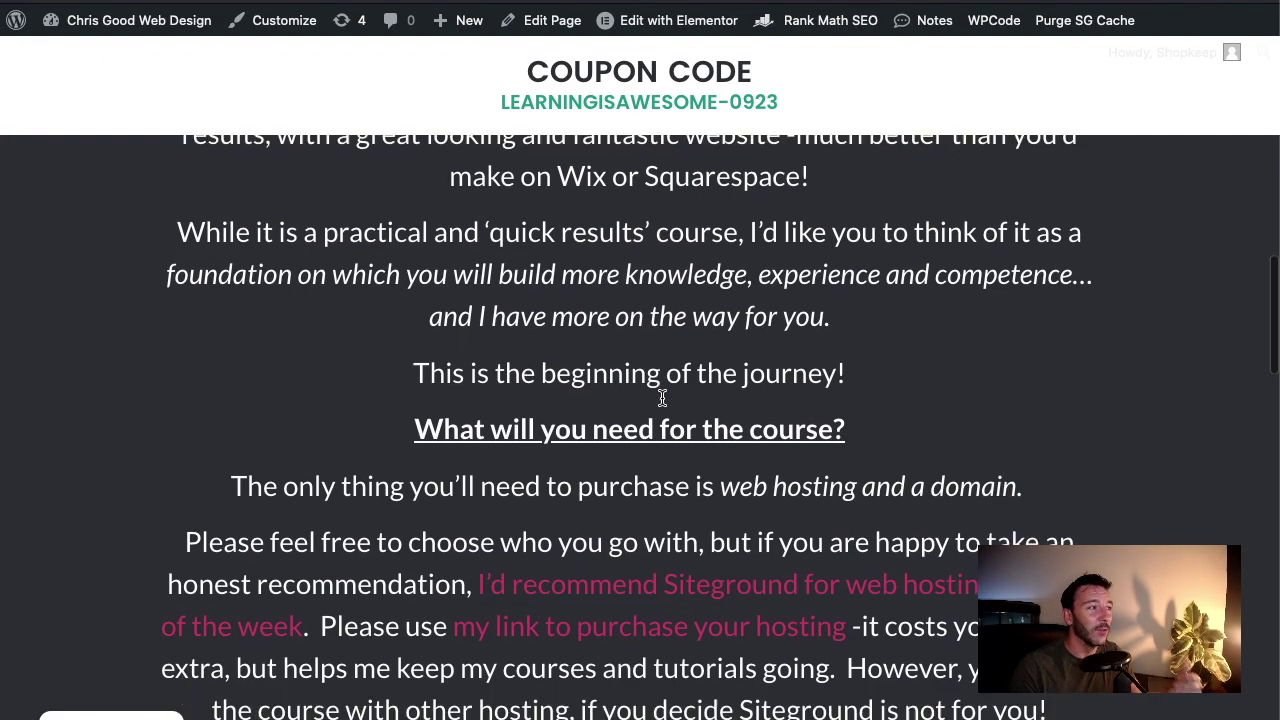
scroll(686, 389, down, 3)
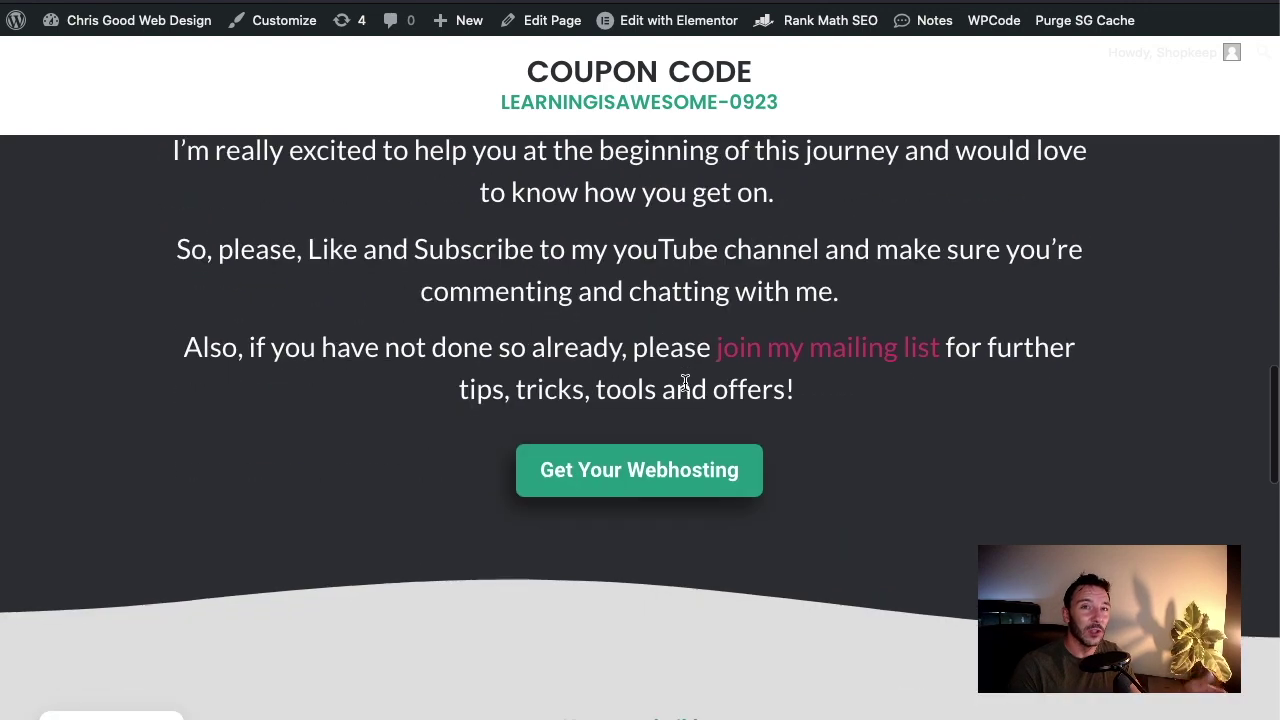
scroll(700, 380, down, 15)
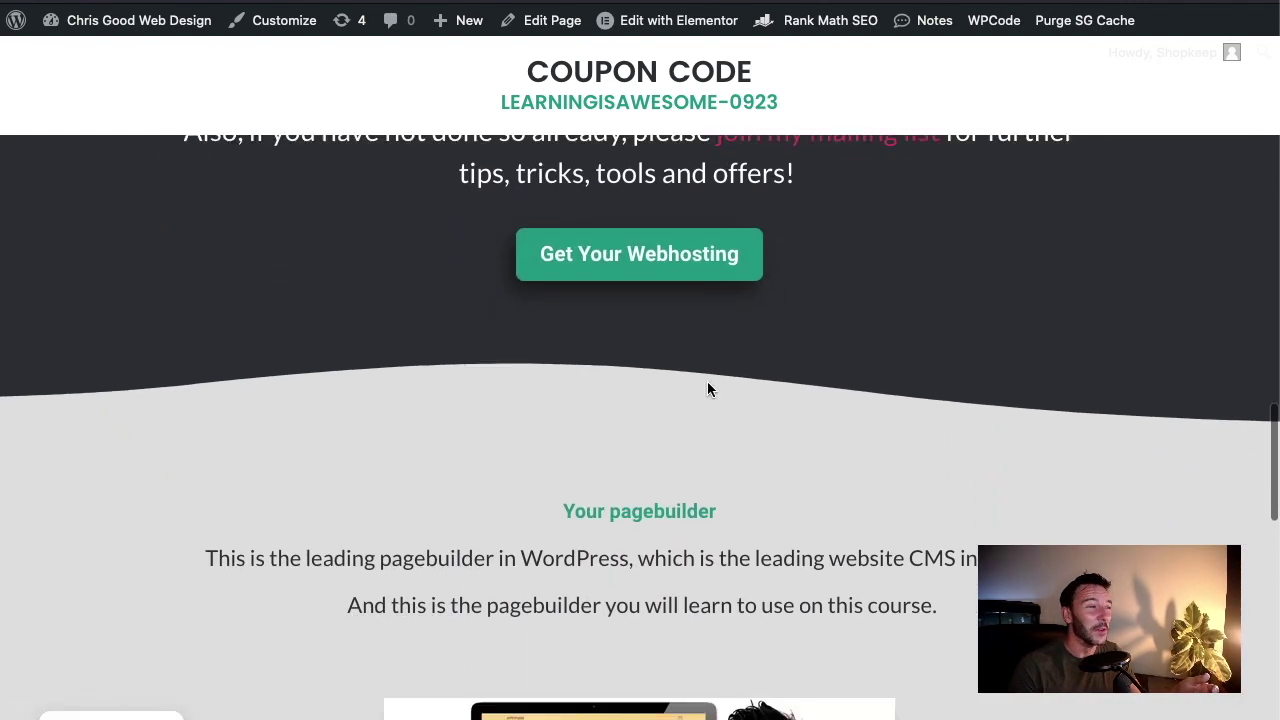
scroll(748, 403, down, 2)
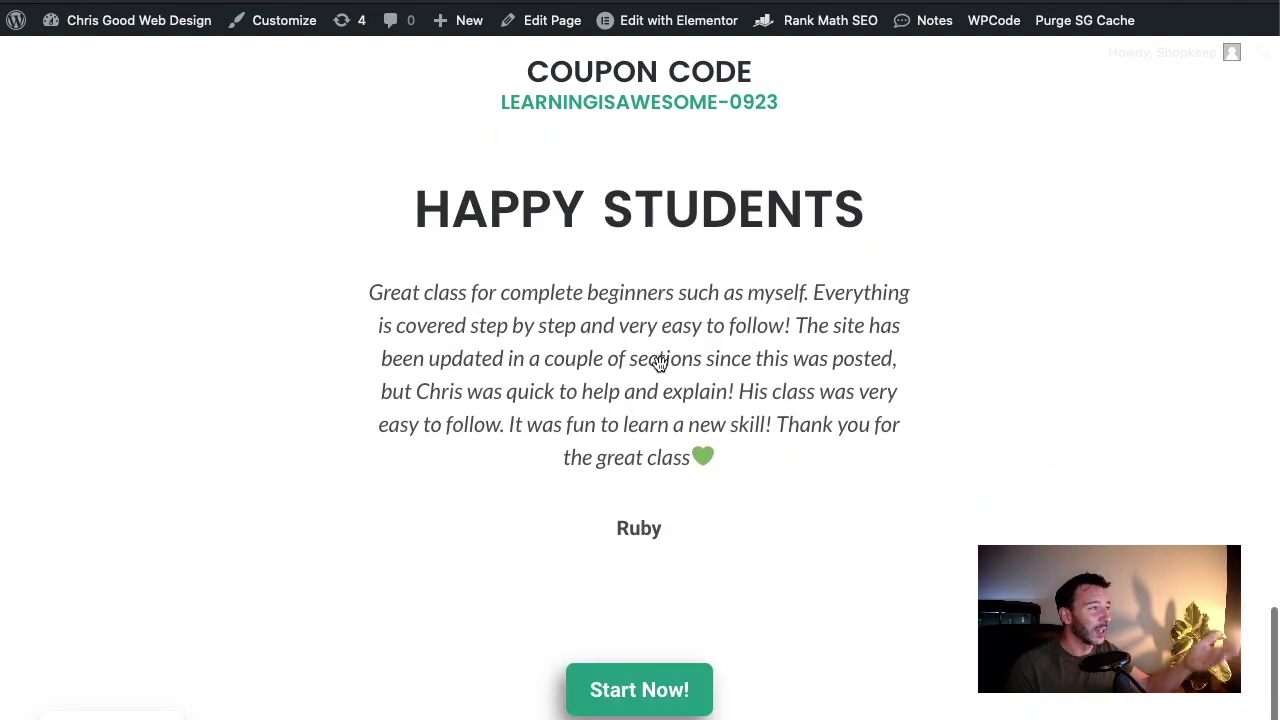
click(648, 690)
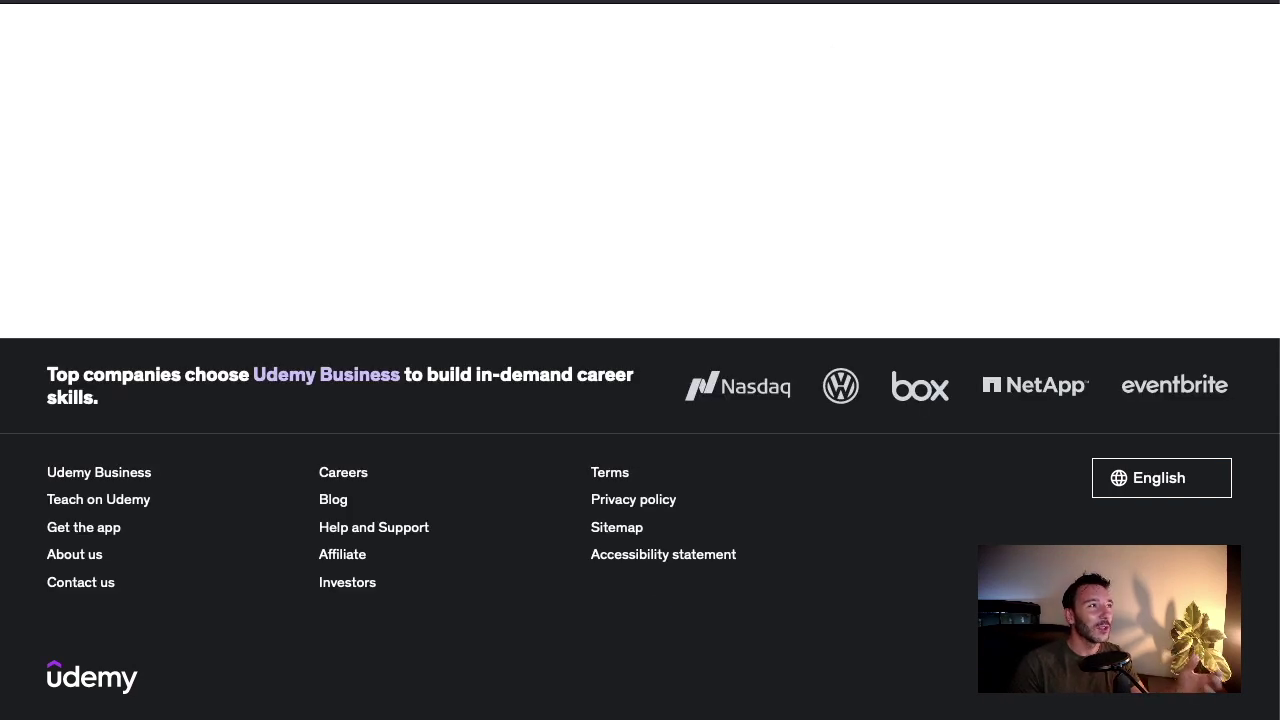
key(alt+Left)
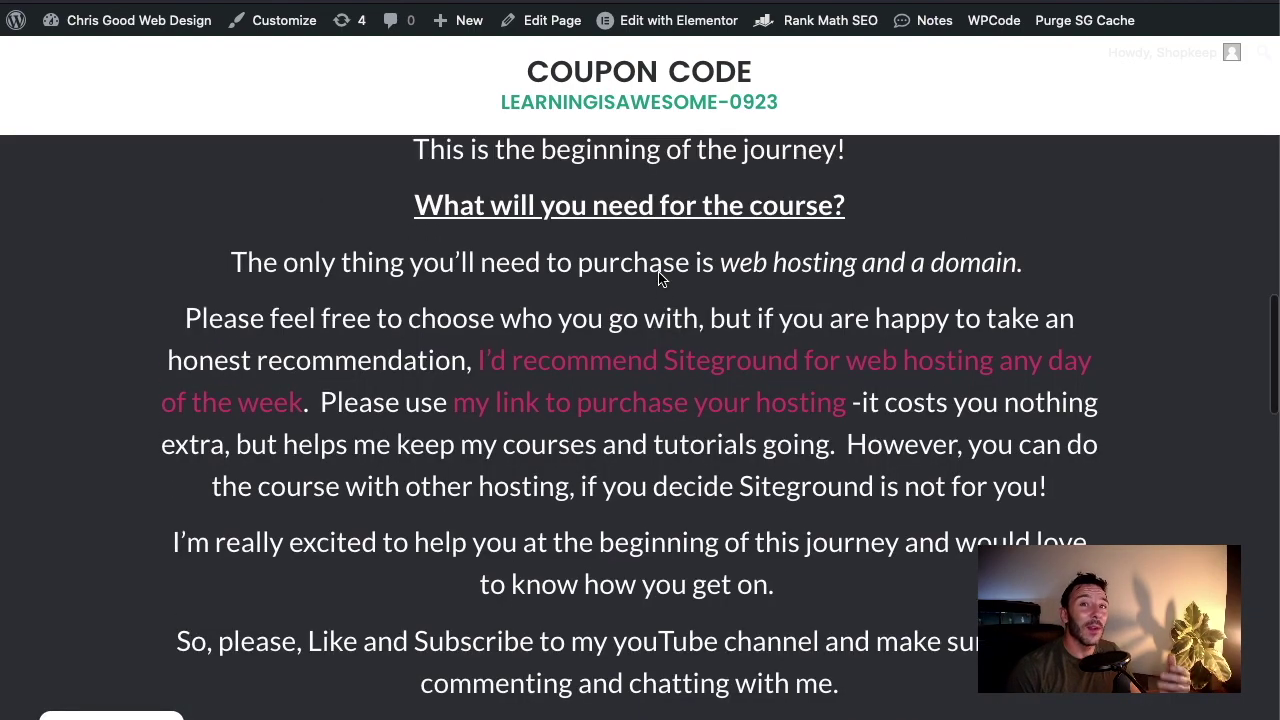
- Review the thank-you page's web hosting recommendation and mailing list text, and return to the opening section
scroll(657, 281, down, 3)
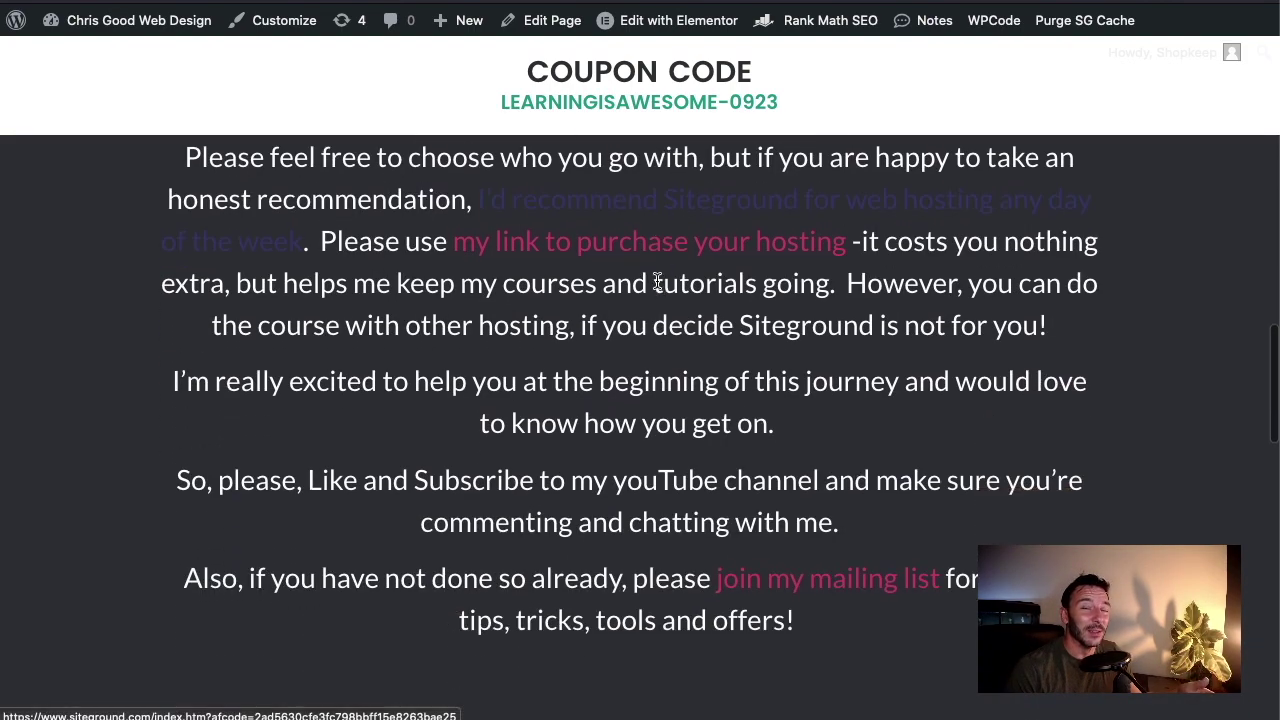
scroll(648, 288, down, 2)
scroll(650, 288, up, 15)
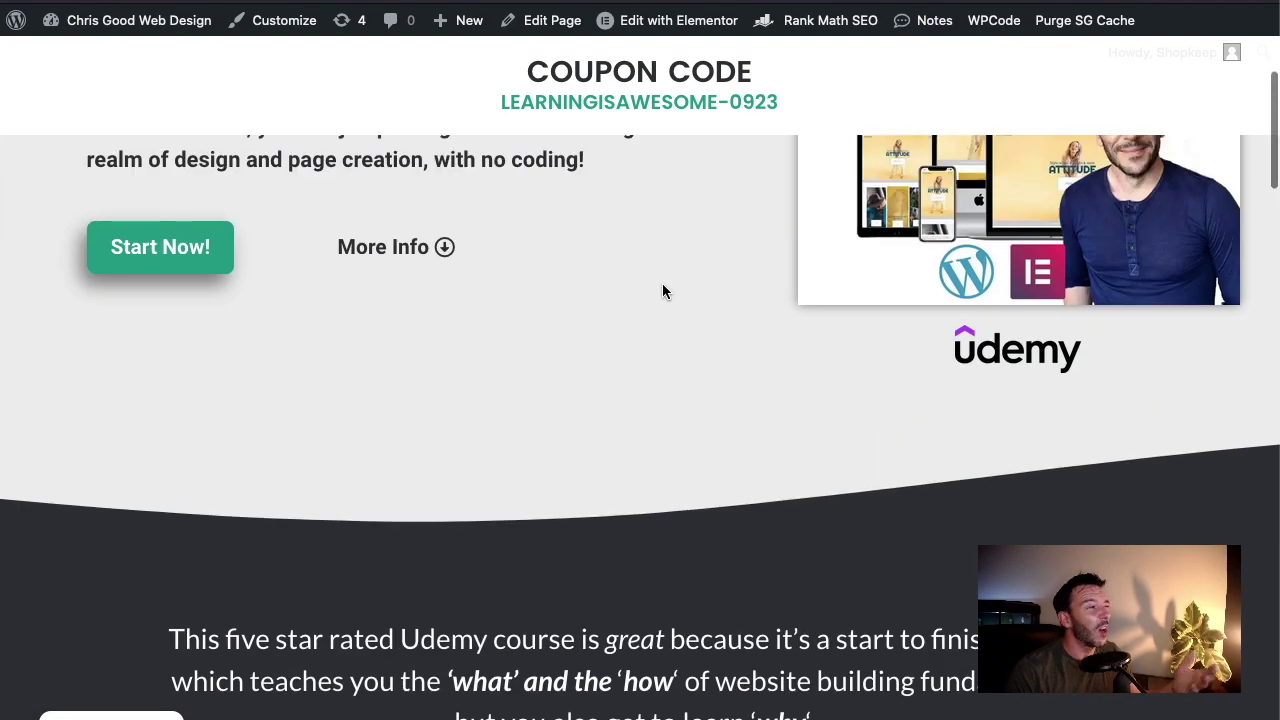
scroll(700, 404, down, 1)
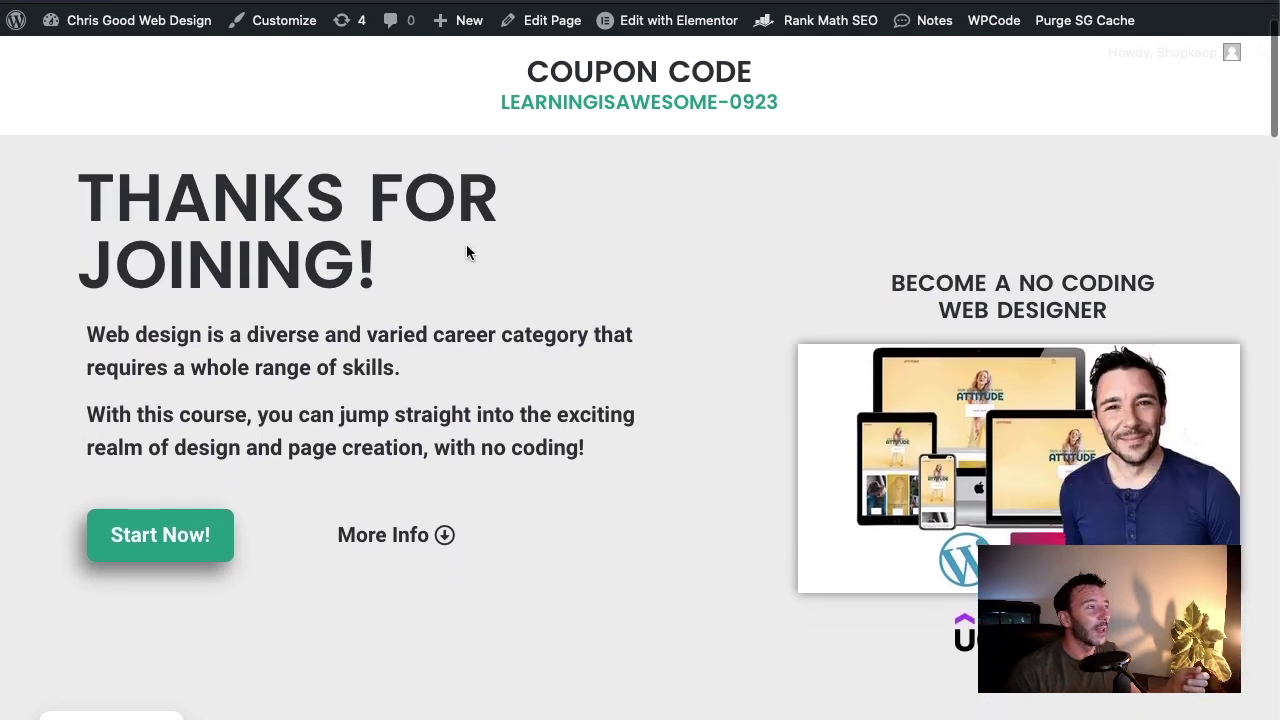